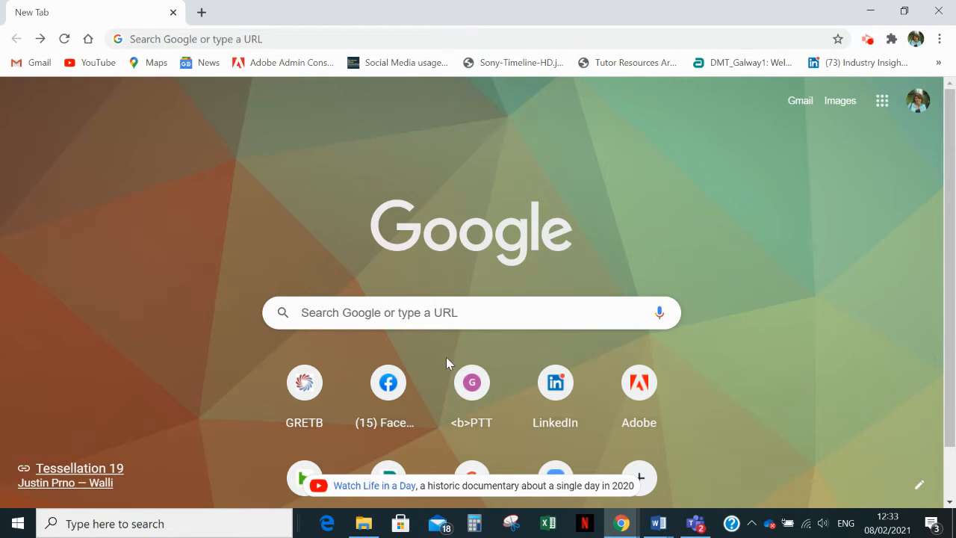
Switch to Word and view the blank Document7 and the finished restaurant menu in Document6.
{"action": "mouse_move", "coordinate": [660, 528]}
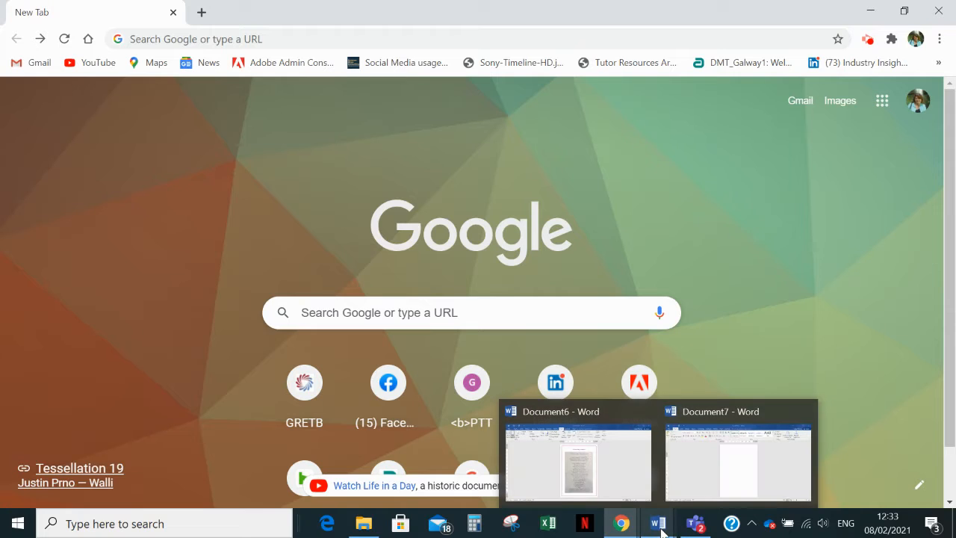
{"action": "left_click", "coordinate": [699, 446]}
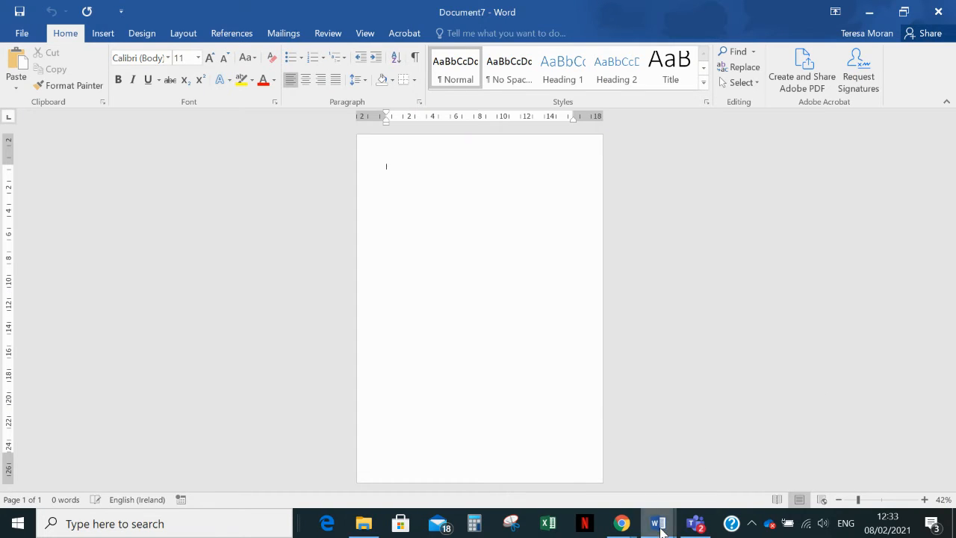
{"action": "mouse_move", "coordinate": [658, 524]}
{"action": "left_click", "coordinate": [565, 461]}
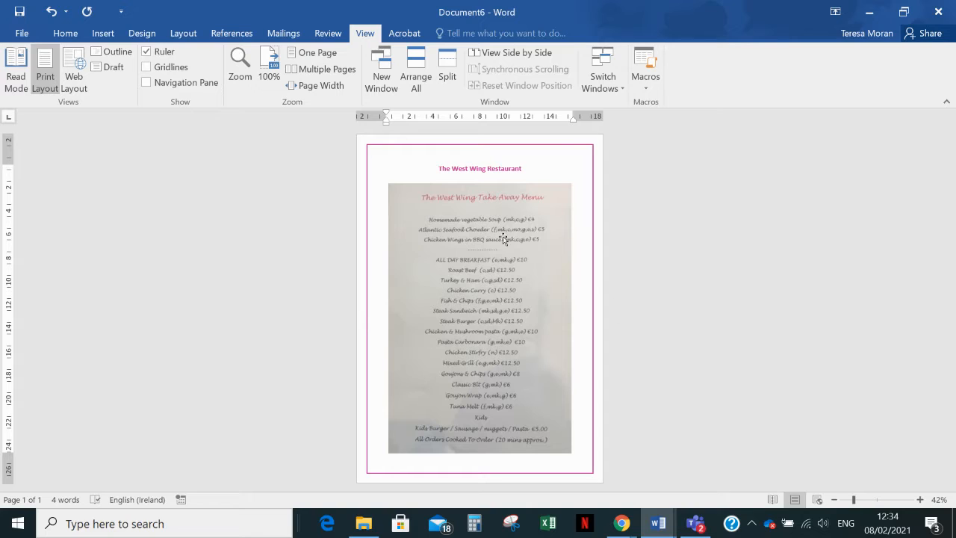
Return to the blank Document7, view it at 100% zoom, and set the view to one whole page.
{"action": "mouse_move", "coordinate": [626, 528]}
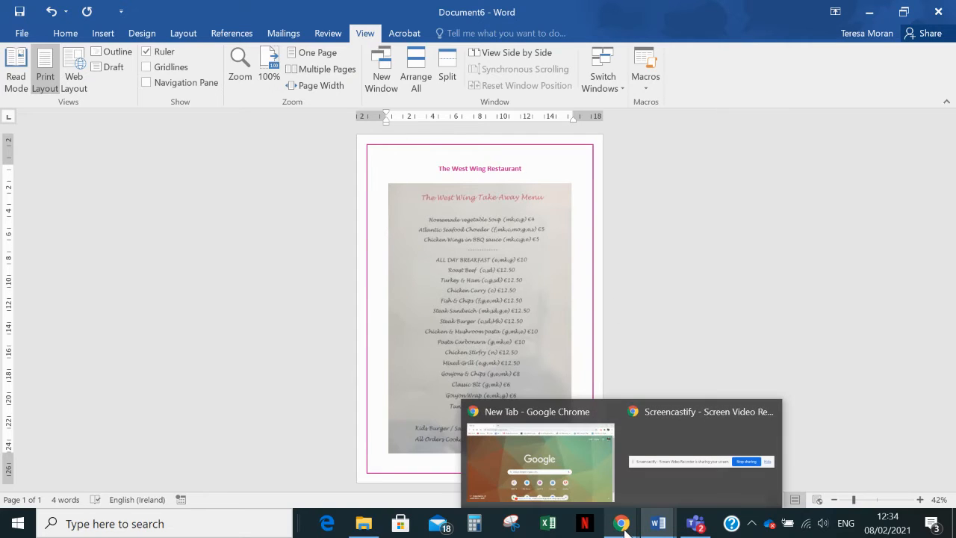
{"action": "mouse_move", "coordinate": [658, 523]}
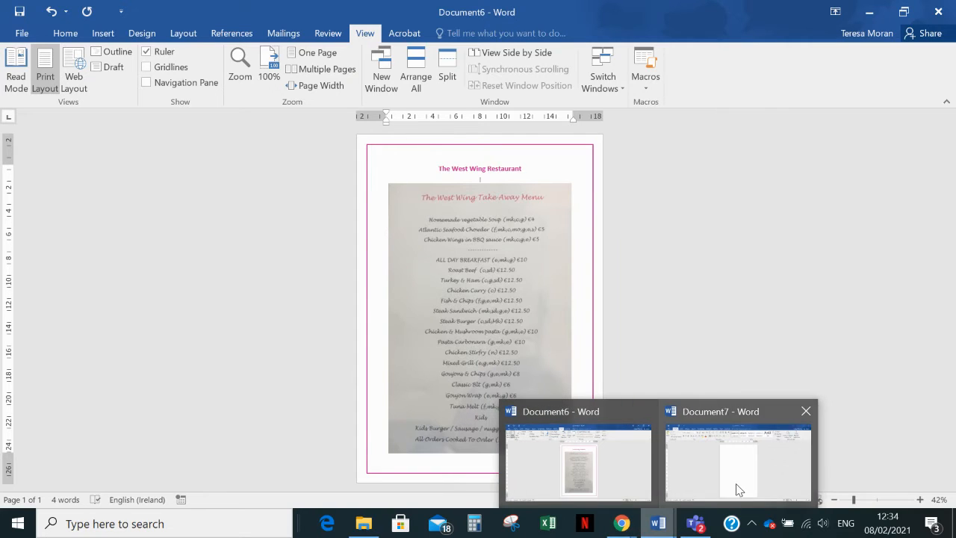
{"action": "left_click", "coordinate": [737, 485]}
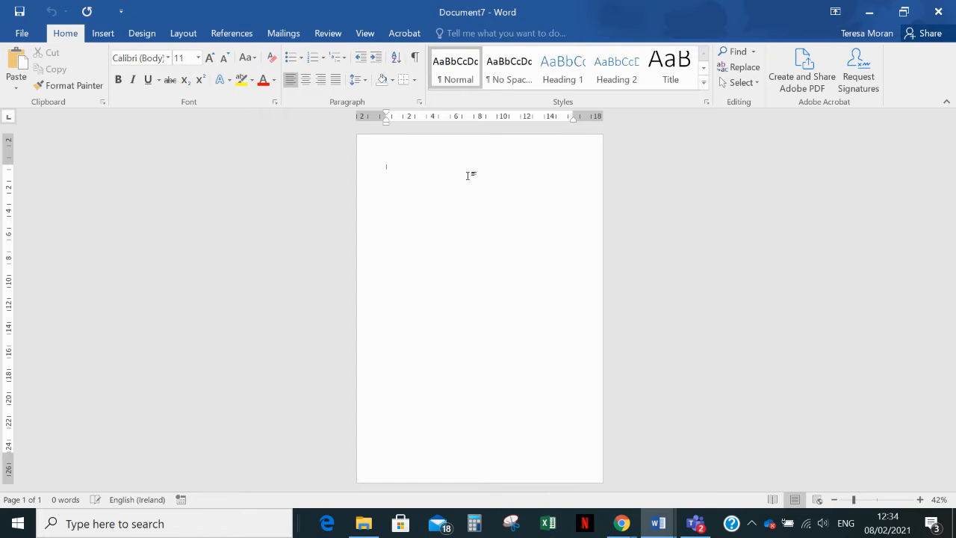
{"action": "left_click", "coordinate": [369, 36]}
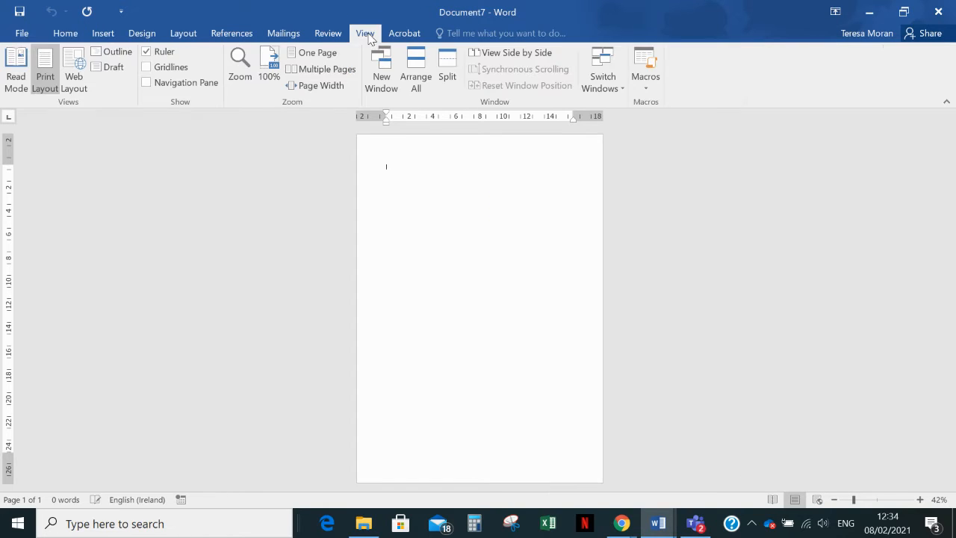
{"action": "left_click", "coordinate": [269, 66]}
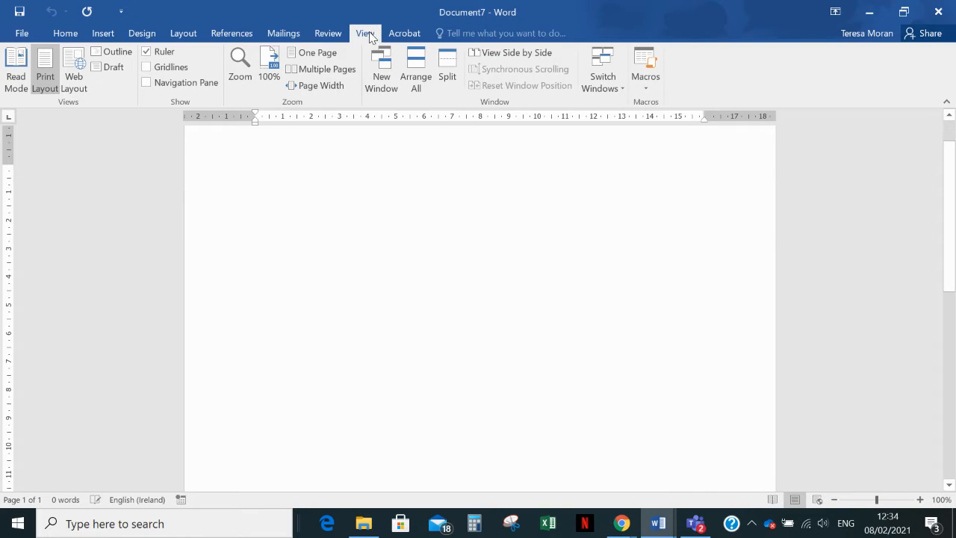
{"action": "left_click", "coordinate": [326, 60]}
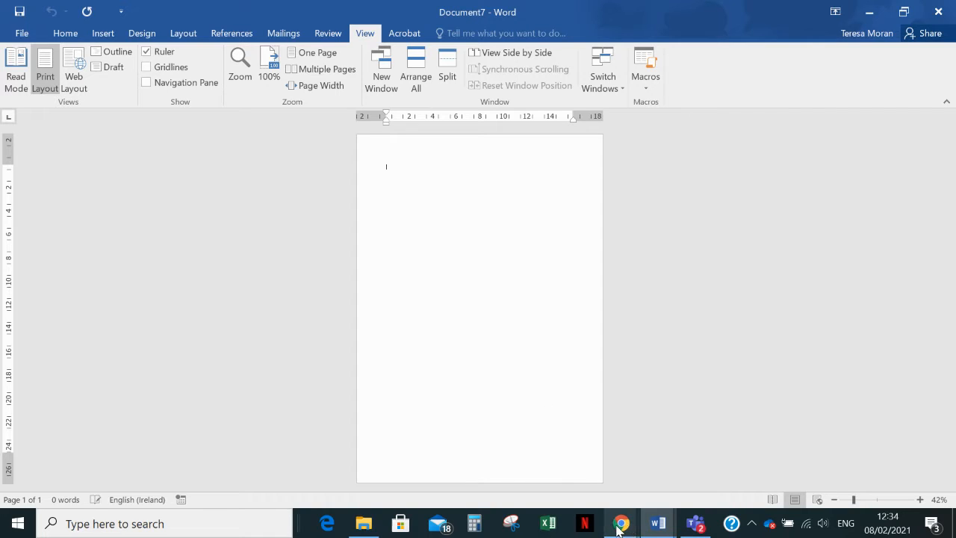
Switch to the New Tab window in Google Chrome.
{"action": "mouse_move", "coordinate": [619, 527]}
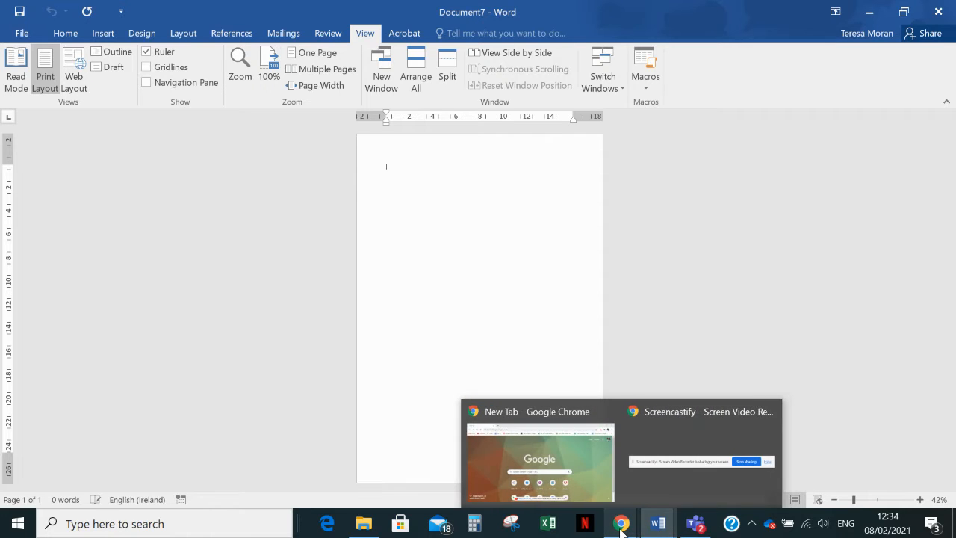
{"action": "left_click", "coordinate": [621, 529]}
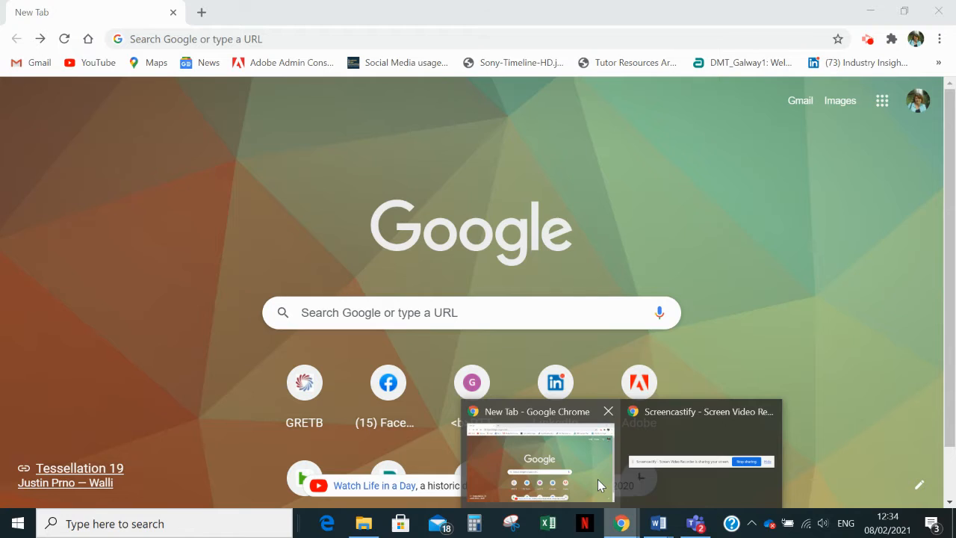
{"action": "left_click", "coordinate": [597, 482]}
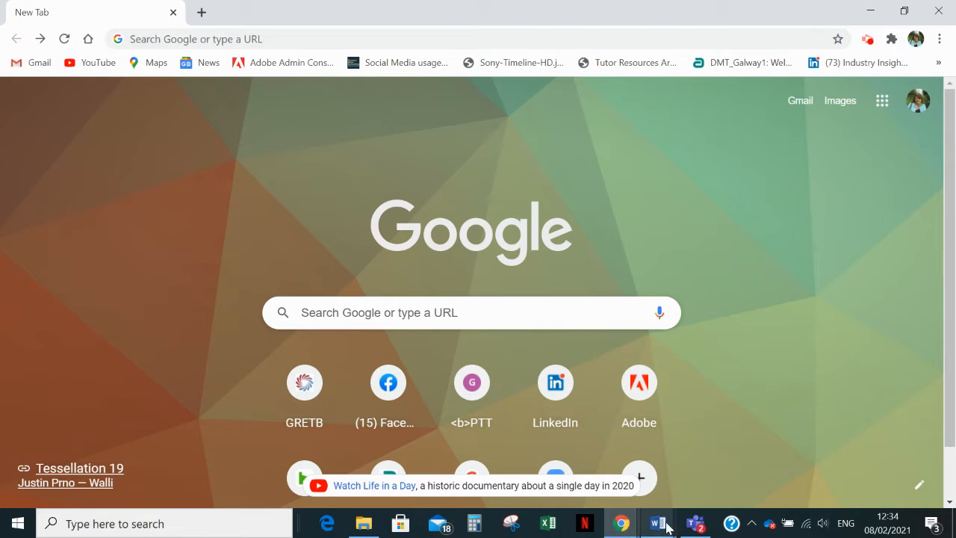
Switch to Microsoft Teams to view the General channel, and return to the New Tab window in Google Chrome.
{"action": "mouse_move", "coordinate": [648, 533]}
{"action": "mouse_move", "coordinate": [609, 534]}
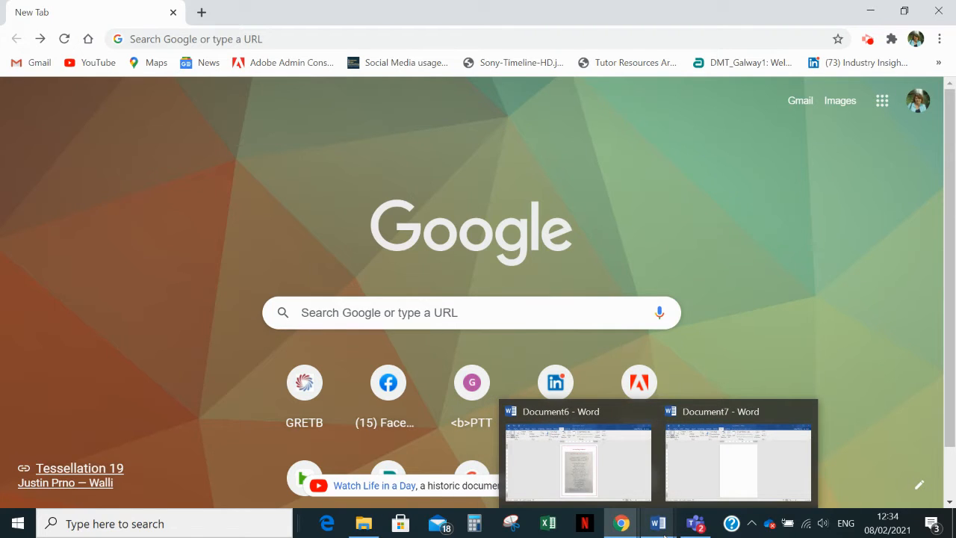
{"action": "mouse_move", "coordinate": [702, 527]}
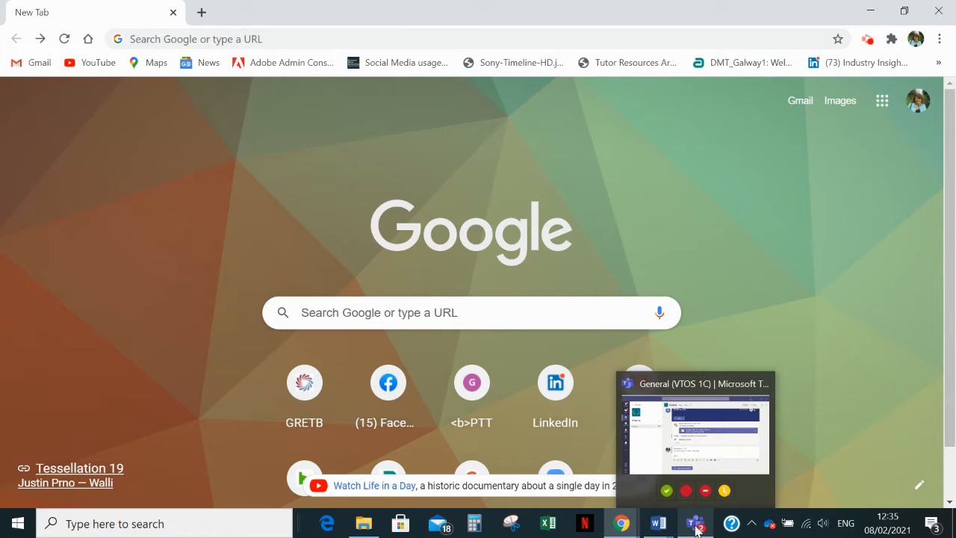
{"action": "left_click", "coordinate": [696, 525]}
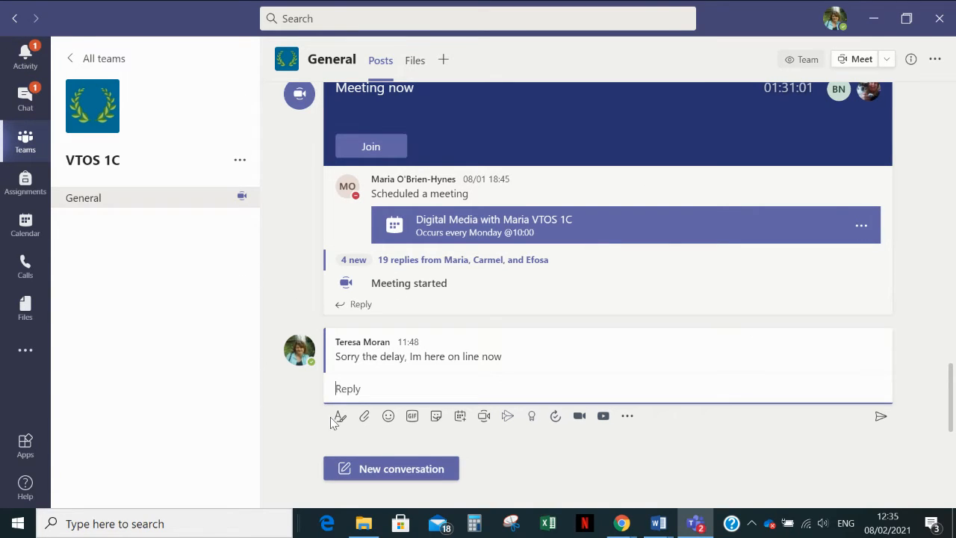
{"action": "left_click", "coordinate": [622, 525]}
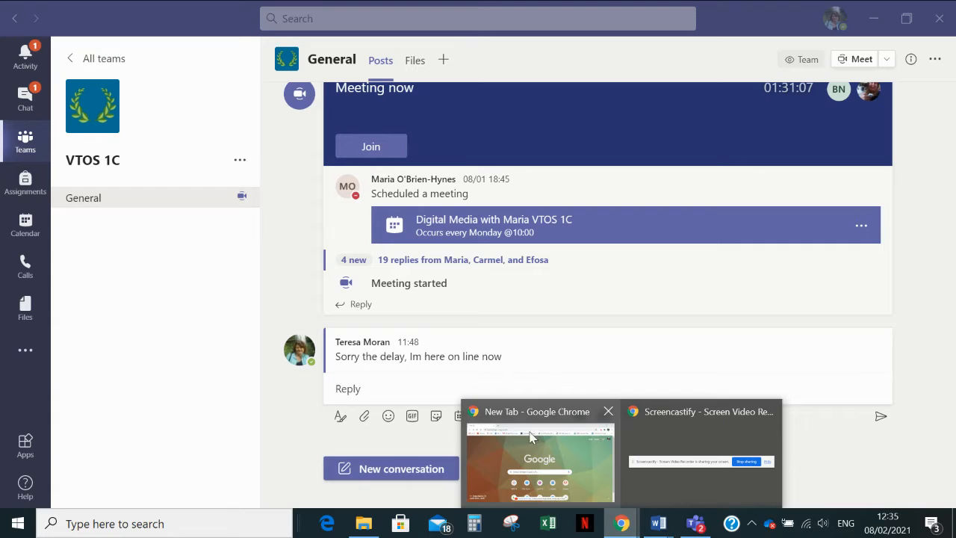
{"action": "left_click", "coordinate": [571, 449]}
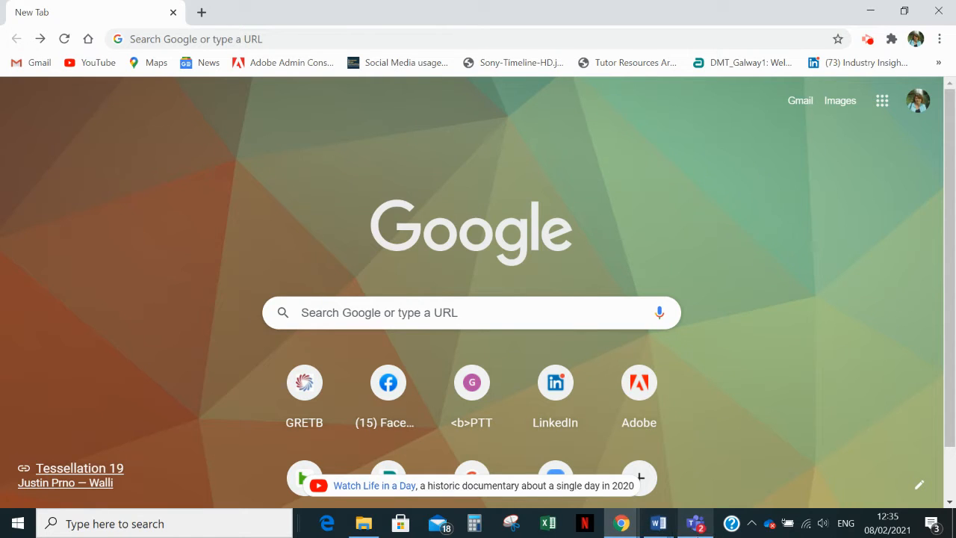
Search Google for "west wing menu".
{"action": "mouse_move", "coordinate": [696, 530]}
{"action": "mouse_move", "coordinate": [610, 530]}
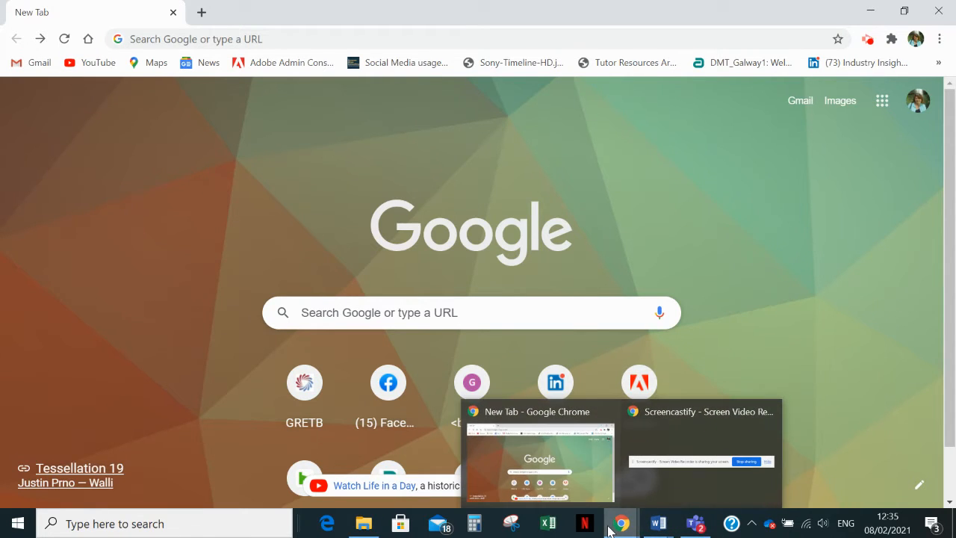
{"action": "left_click", "coordinate": [447, 306]}
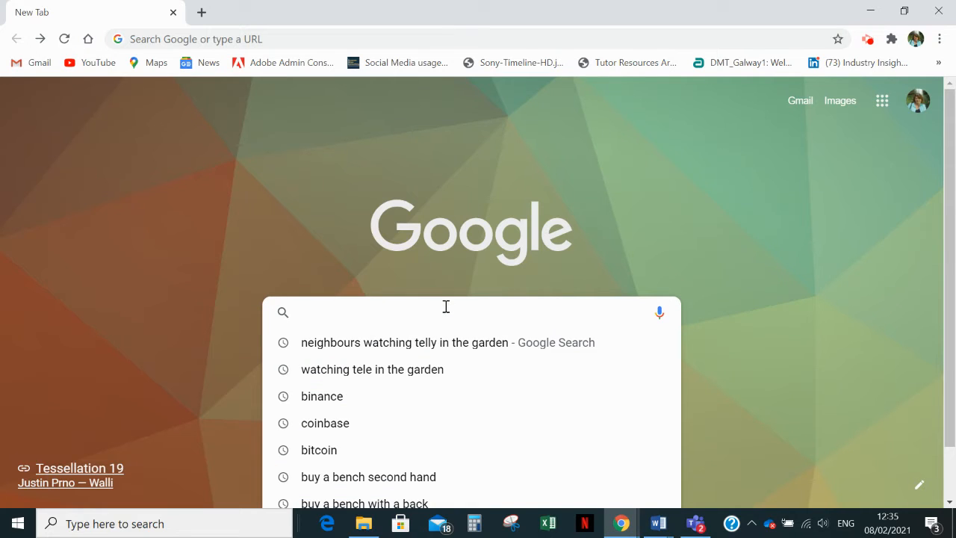
{"action": "type", "text": "west win"}
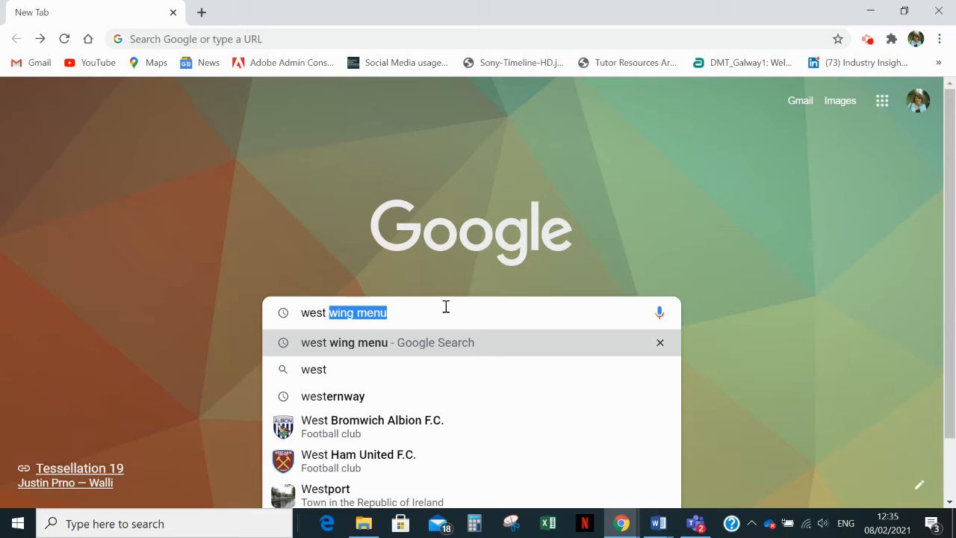
{"action": "type", "text": "g menu"}
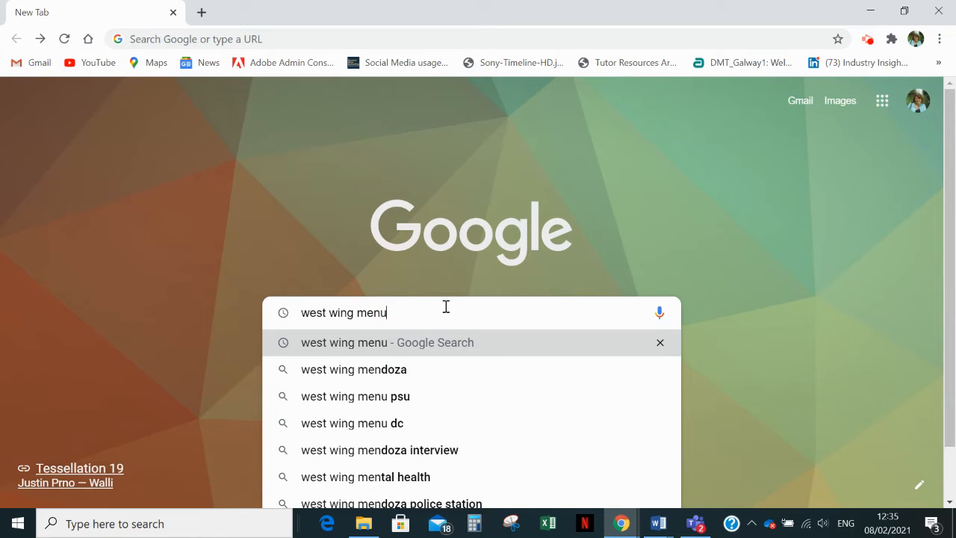
{"action": "key", "text": "Return"}
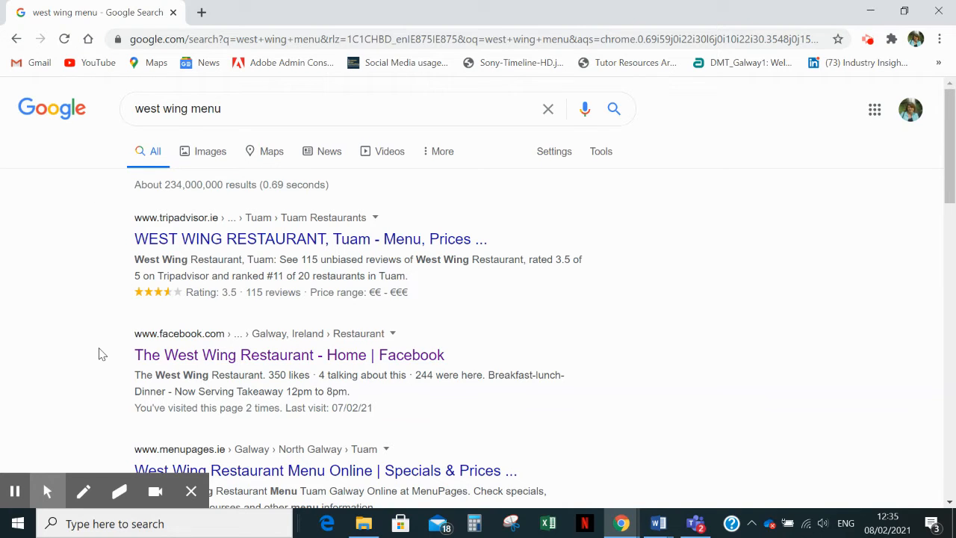
Open the Facebook result for The West Wing Restaurant and close the chat pop-up.
{"action": "scroll", "coordinate": [102, 354], "scroll_direction": "down", "scroll_amount": 1}
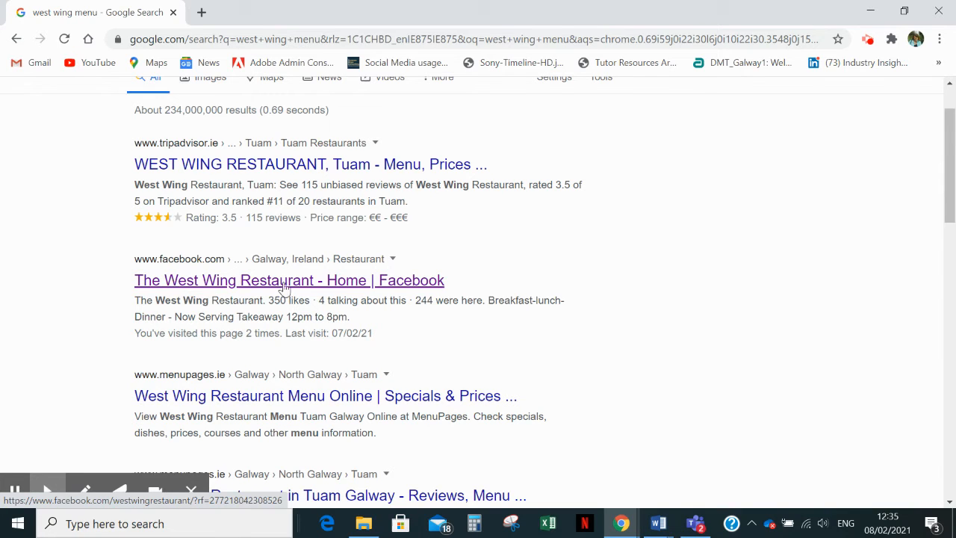
{"action": "left_click", "coordinate": [416, 282]}
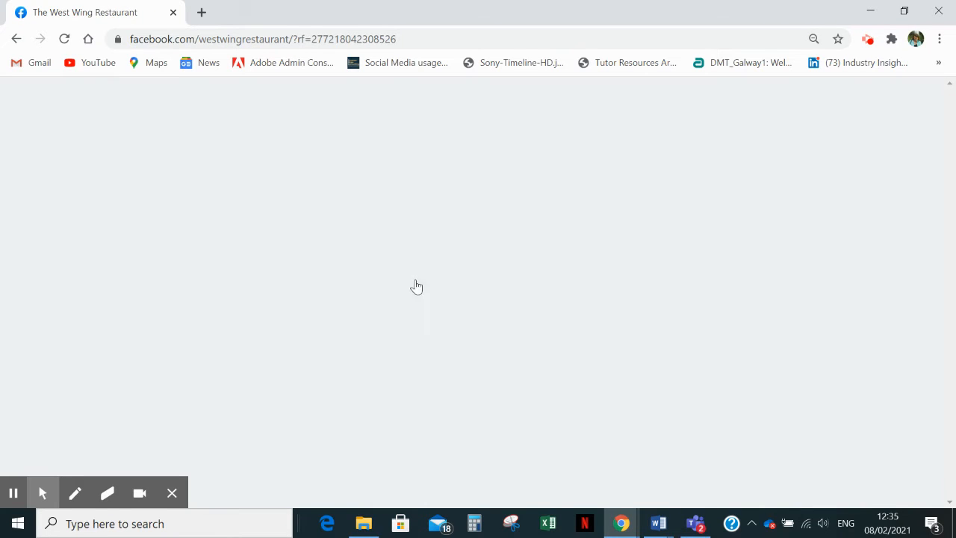
{"action": "scroll", "coordinate": [153, 286], "scroll_direction": "up", "scroll_amount": 3}
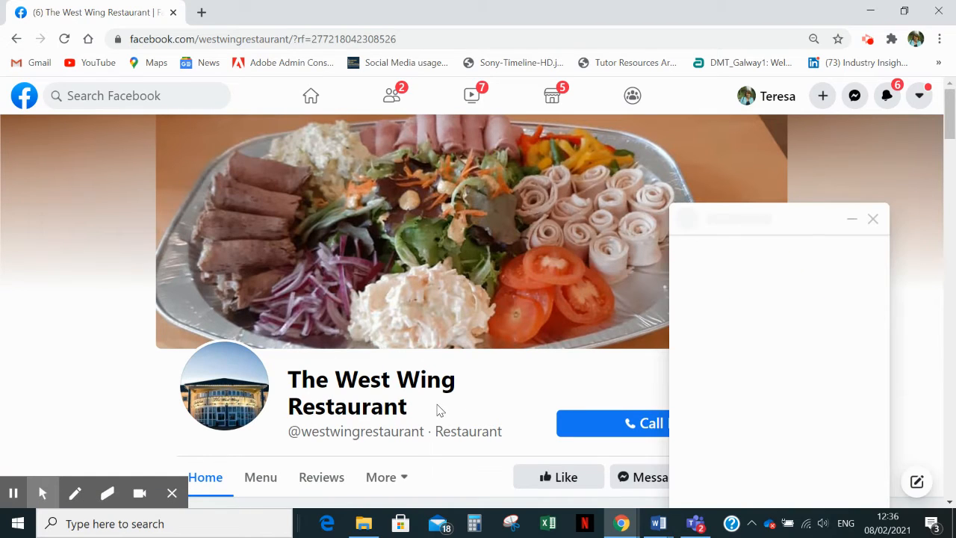
{"action": "left_click", "coordinate": [875, 218]}
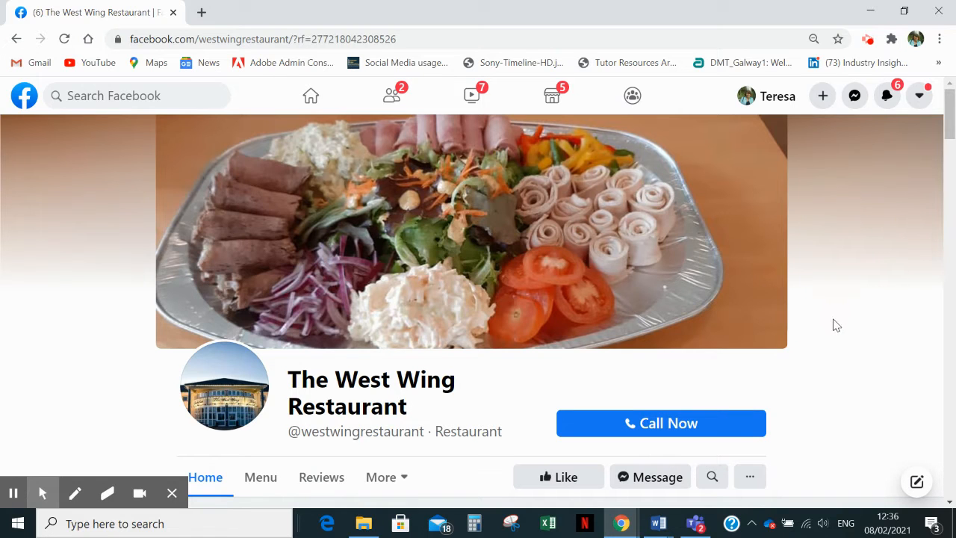
Open the Take Away Menu photo from the restaurant's 28 December 2020 post in full view and close it.
{"action": "scroll", "coordinate": [833, 325], "scroll_direction": "down", "scroll_amount": 4}
{"action": "scroll", "coordinate": [834, 331], "scroll_direction": "down", "scroll_amount": 7}
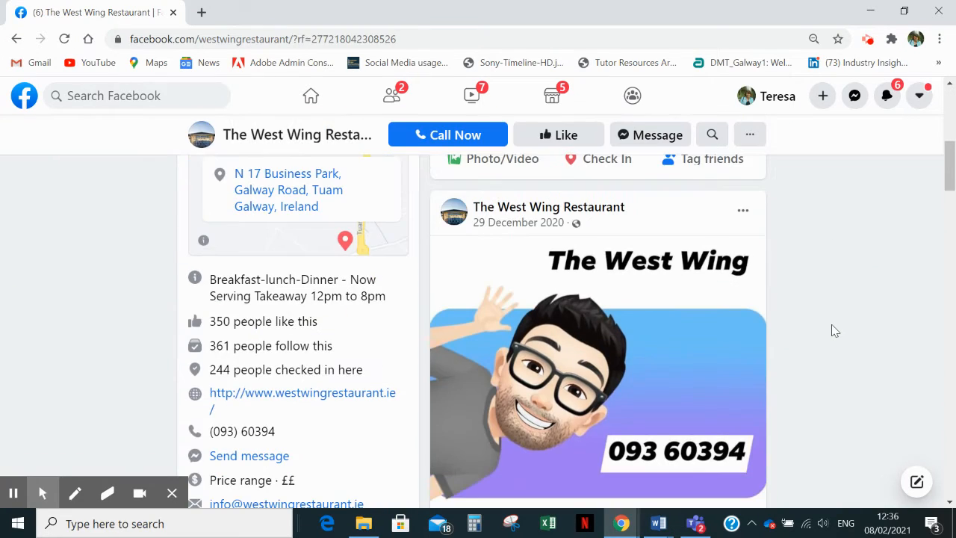
{"action": "scroll", "coordinate": [836, 331], "scroll_direction": "down", "scroll_amount": 2}
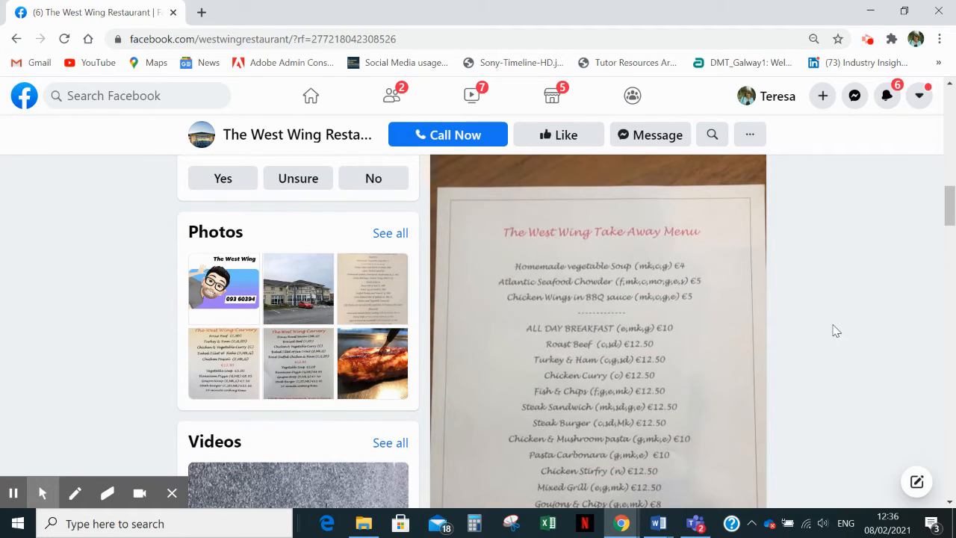
{"action": "left_click", "coordinate": [601, 317]}
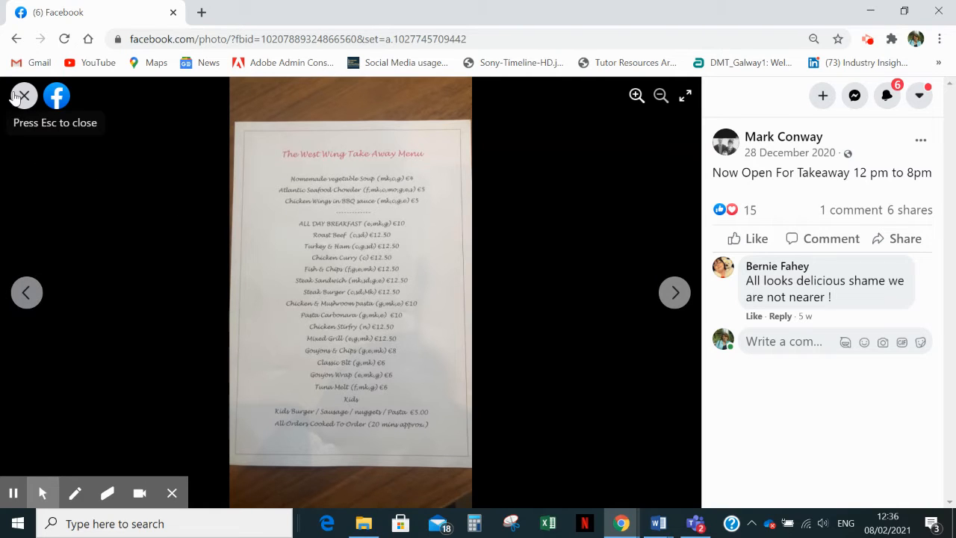
{"action": "left_click", "coordinate": [17, 97]}
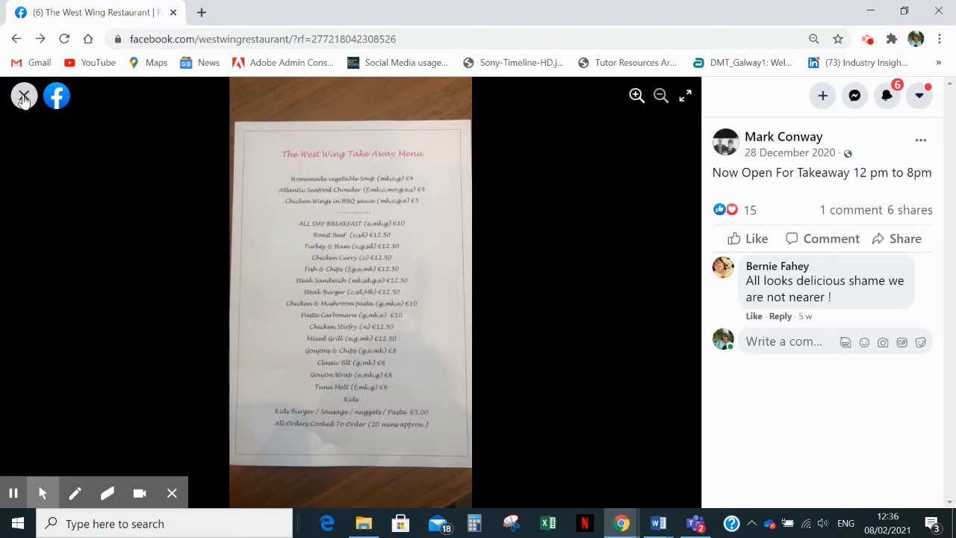
{"action": "left_click", "coordinate": [24, 97]}
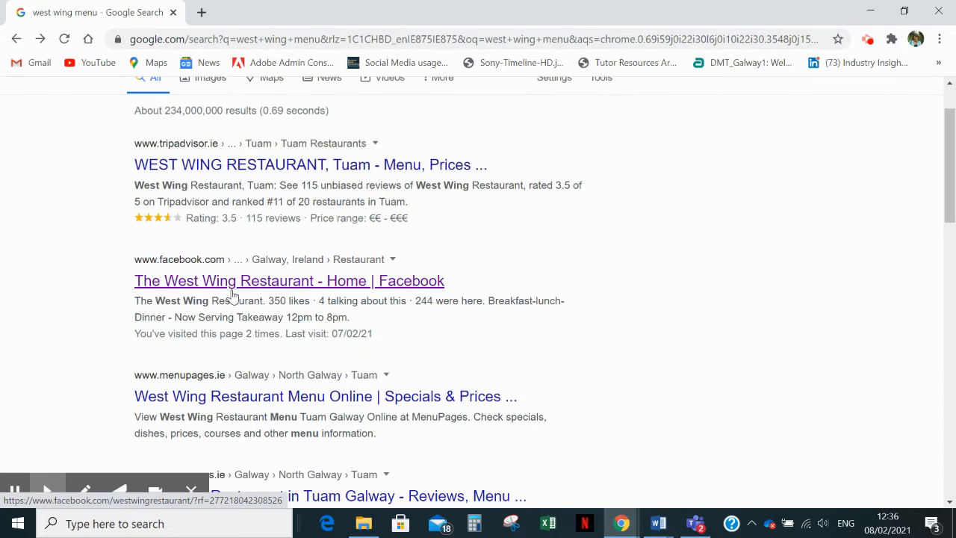
Reopen The West Wing Restaurant's Facebook page, find the Take Away Menu photo in its posts, and close the chat pop-up.
{"action": "left_click", "coordinate": [271, 283]}
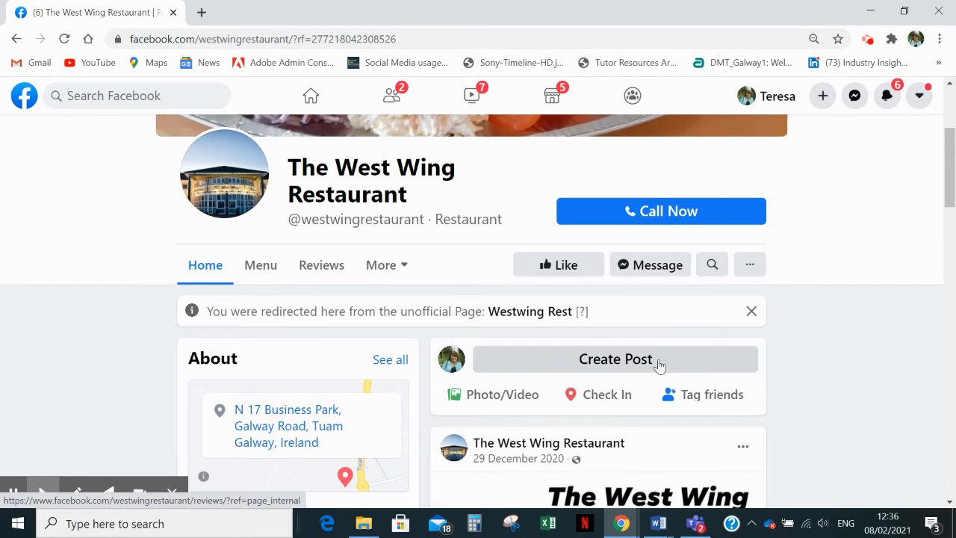
{"action": "scroll", "coordinate": [679, 365], "scroll_direction": "down", "scroll_amount": 1}
{"action": "scroll", "coordinate": [680, 365], "scroll_direction": "down", "scroll_amount": 10}
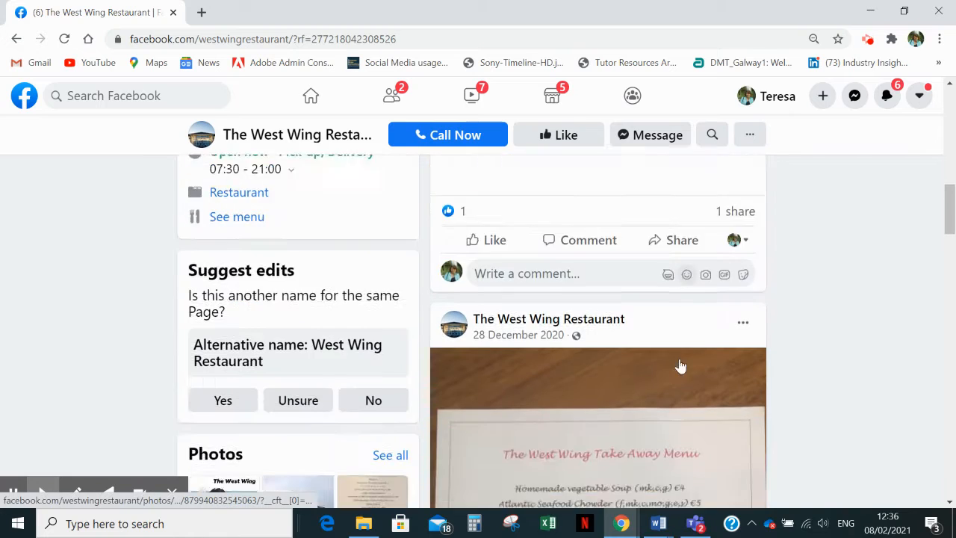
{"action": "scroll", "coordinate": [679, 365], "scroll_direction": "down", "scroll_amount": 3}
{"action": "scroll", "coordinate": [632, 322], "scroll_direction": "up", "scroll_amount": 2}
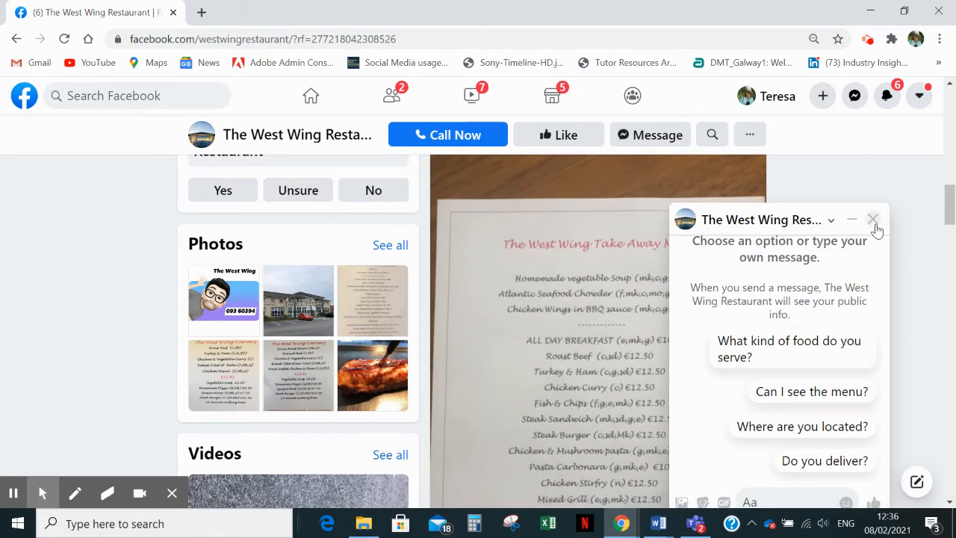
{"action": "left_click", "coordinate": [872, 222]}
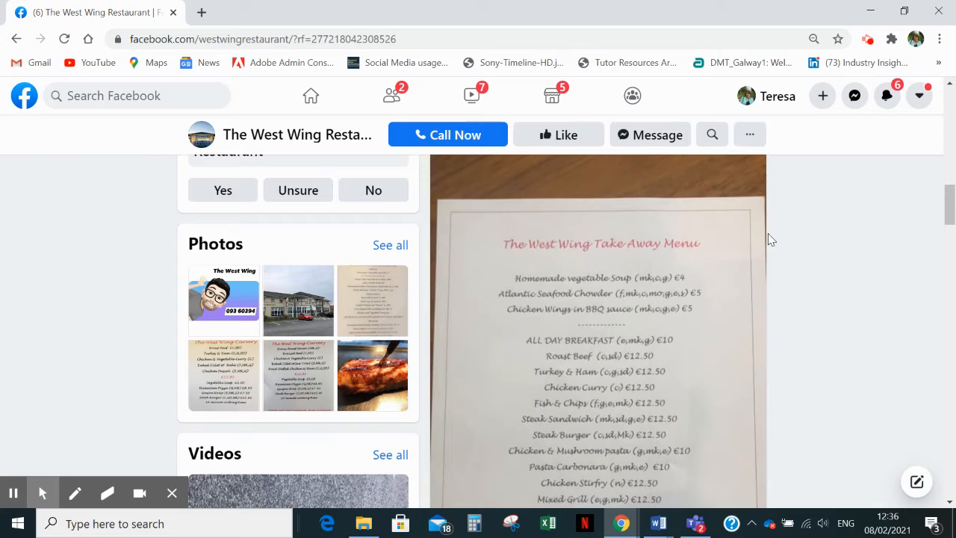
Copy the Take Away Menu photo from the Facebook post, switch to the blank Word document Document7, and paste it there.
{"action": "right_click", "coordinate": [590, 361]}
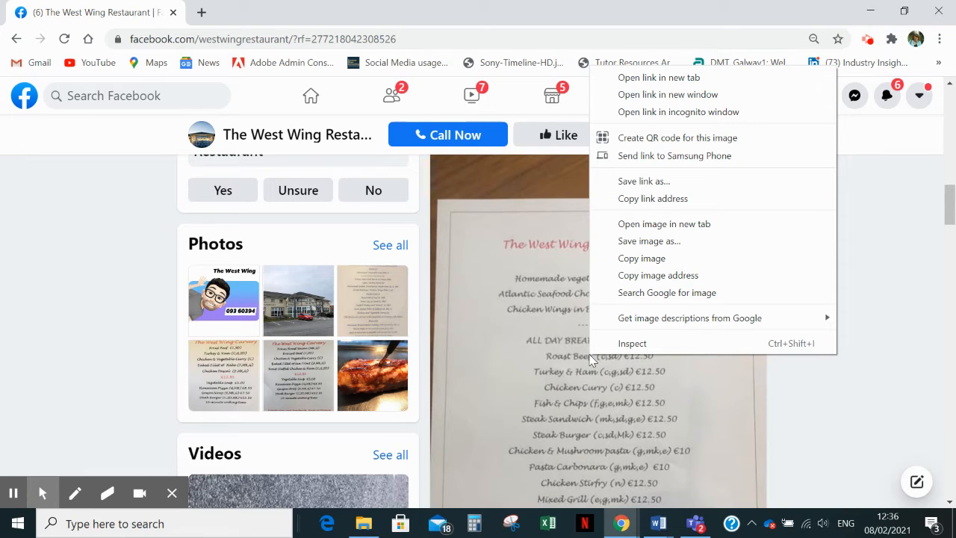
{"action": "left_click", "coordinate": [641, 259]}
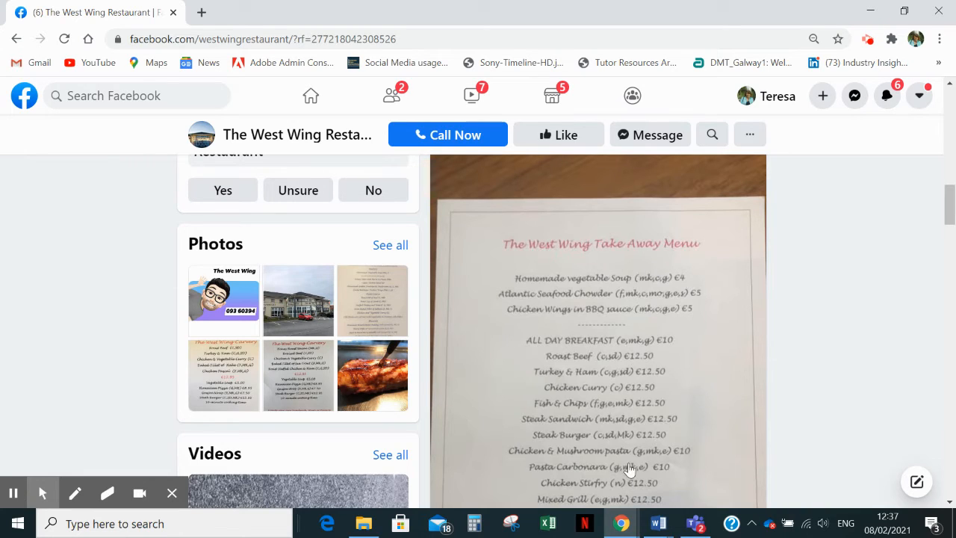
{"action": "left_click", "coordinate": [658, 527]}
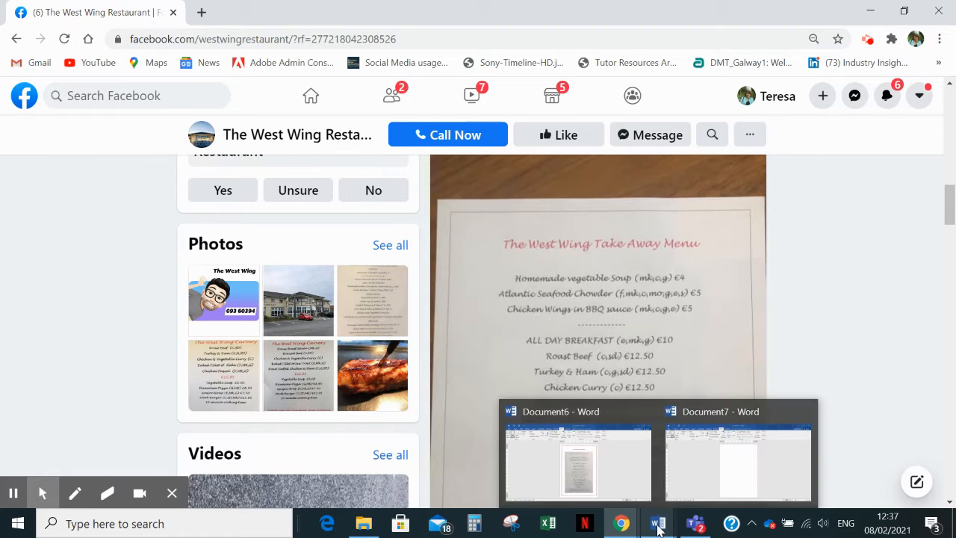
{"action": "left_click", "coordinate": [701, 476]}
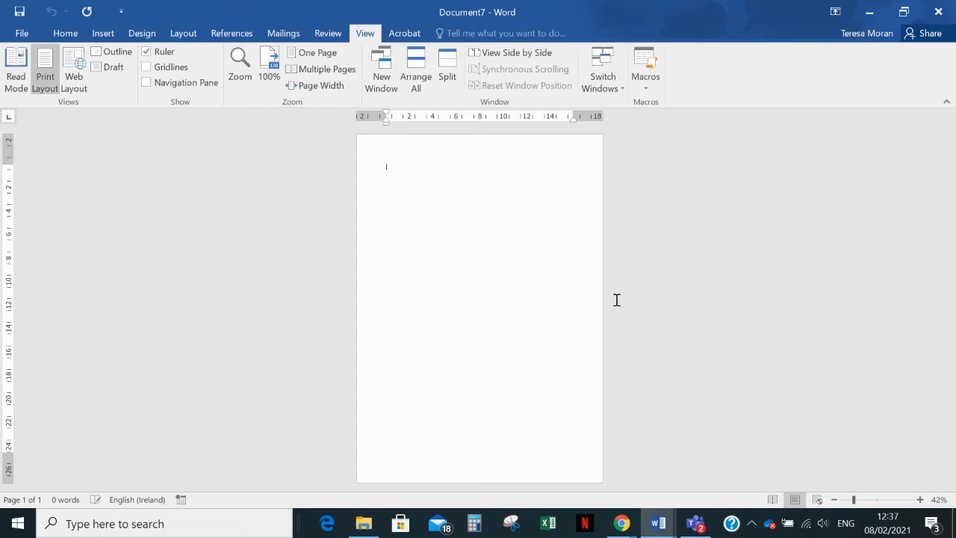
{"action": "left_click", "coordinate": [56, 35]}
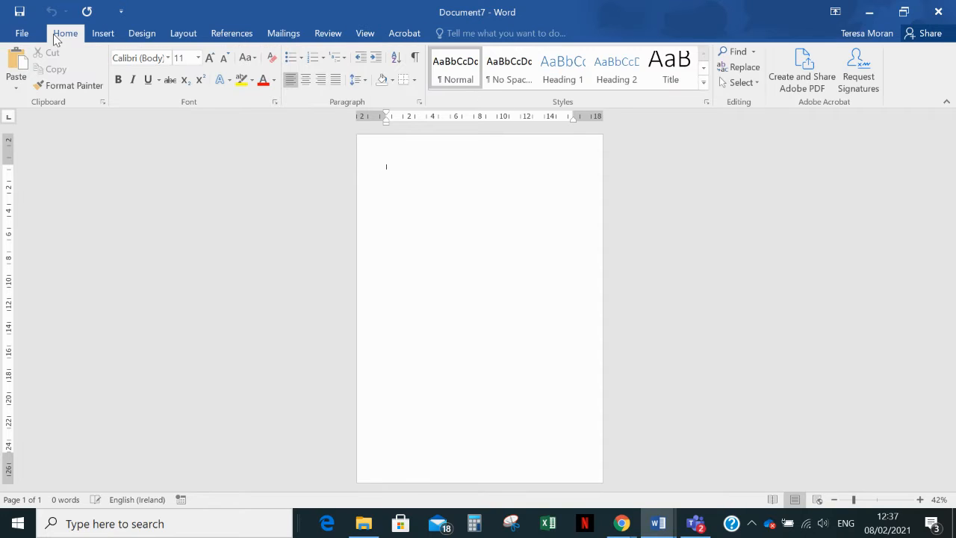
{"action": "left_click", "coordinate": [16, 60]}
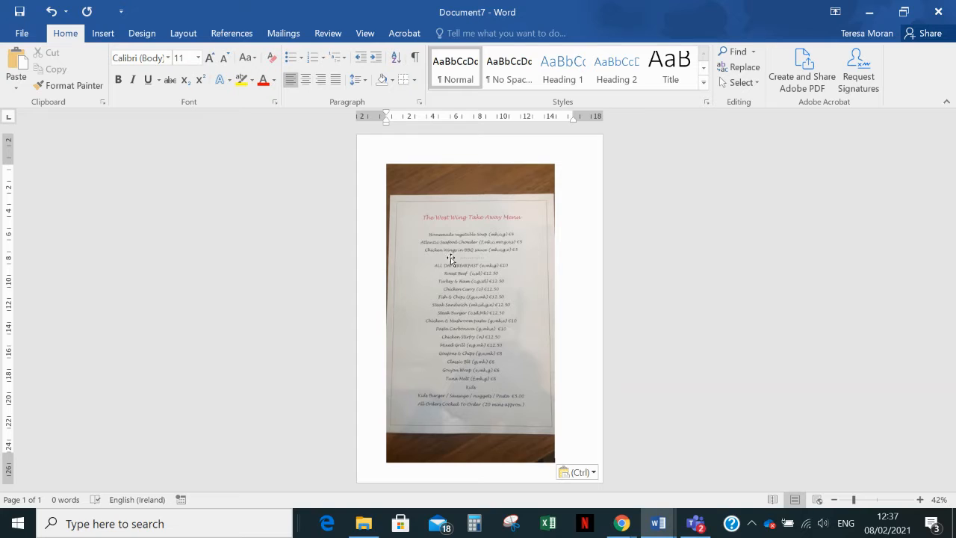
{"action": "left_click", "coordinate": [460, 305]}
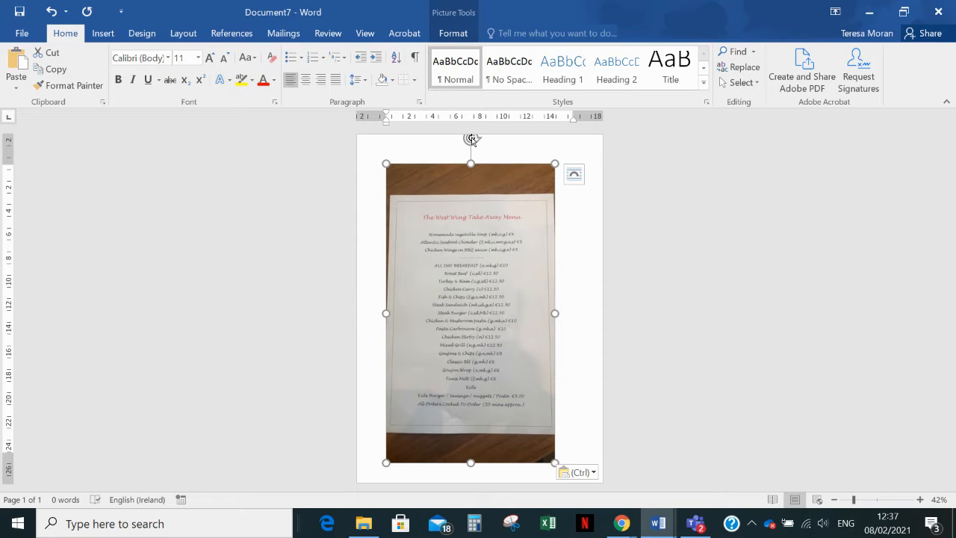
{"action": "left_click", "coordinate": [364, 201]}
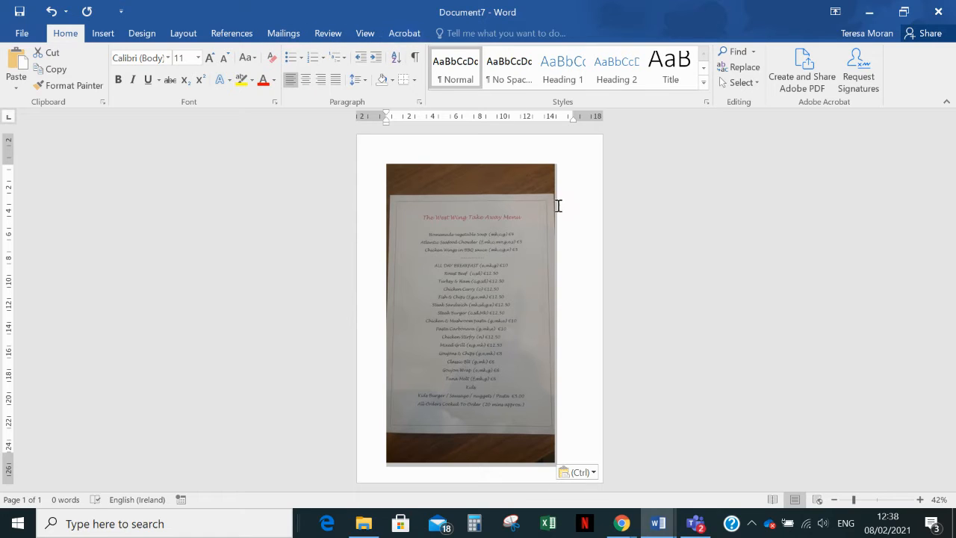
{"action": "left_click", "coordinate": [514, 270]}
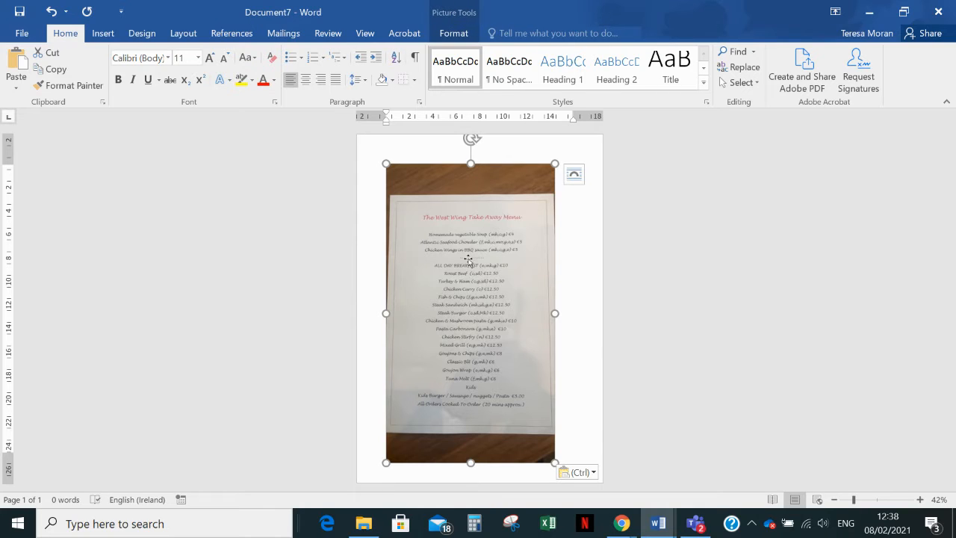
{"action": "double_click", "coordinate": [468, 290]}
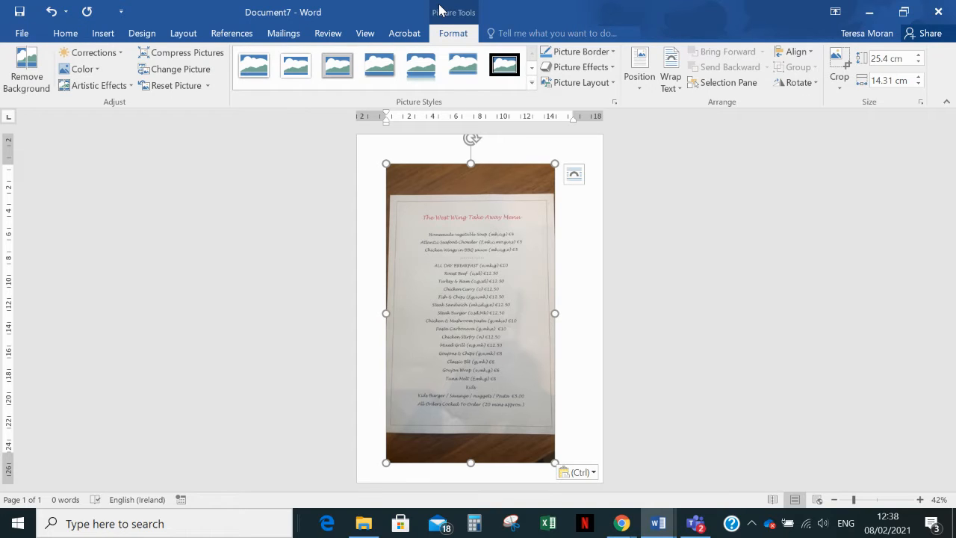
{"action": "left_click", "coordinate": [567, 245]}
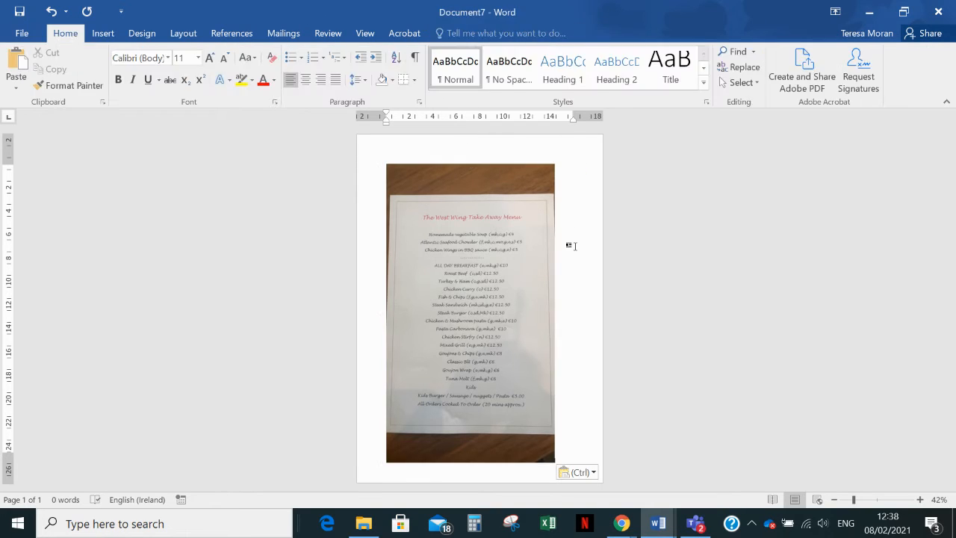
Select the pasted menu picture and crop its top to just above the title, leaving it about 21.89 cm high.
{"action": "left_click", "coordinate": [503, 258]}
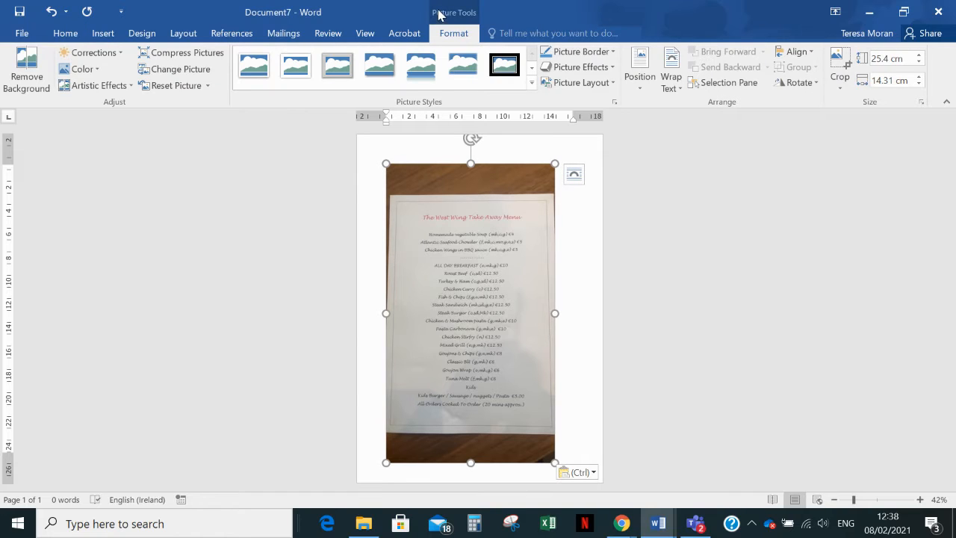
{"action": "left_click", "coordinate": [65, 35]}
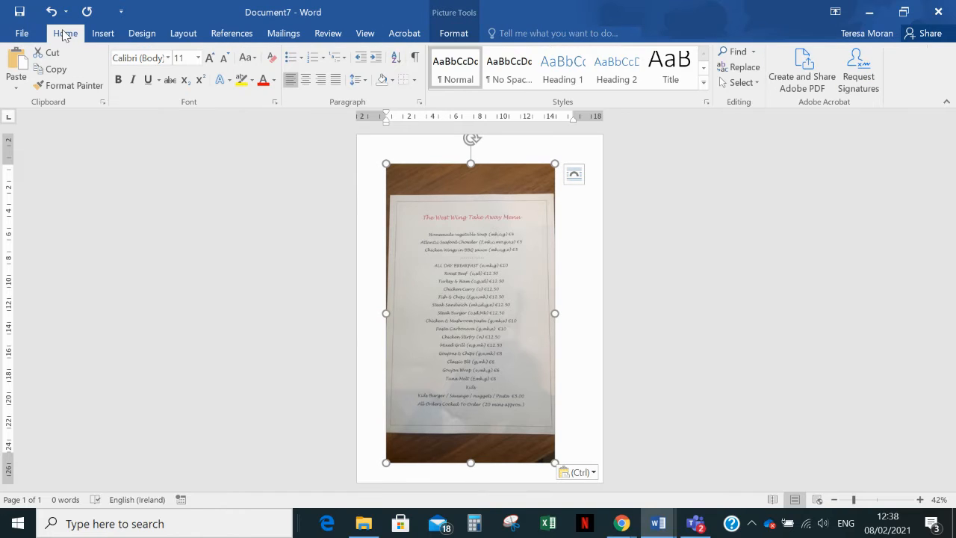
{"action": "left_click", "coordinate": [456, 30]}
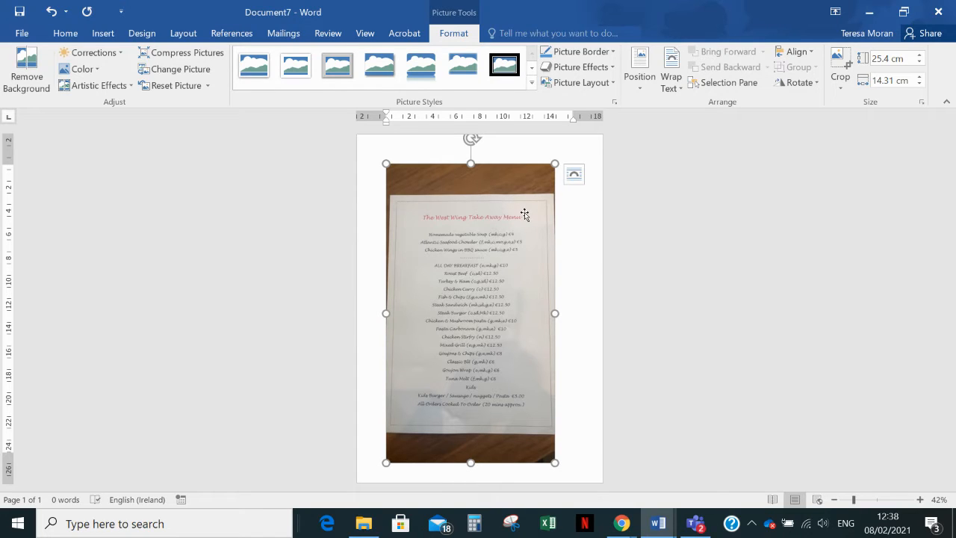
{"action": "left_click", "coordinate": [838, 64]}
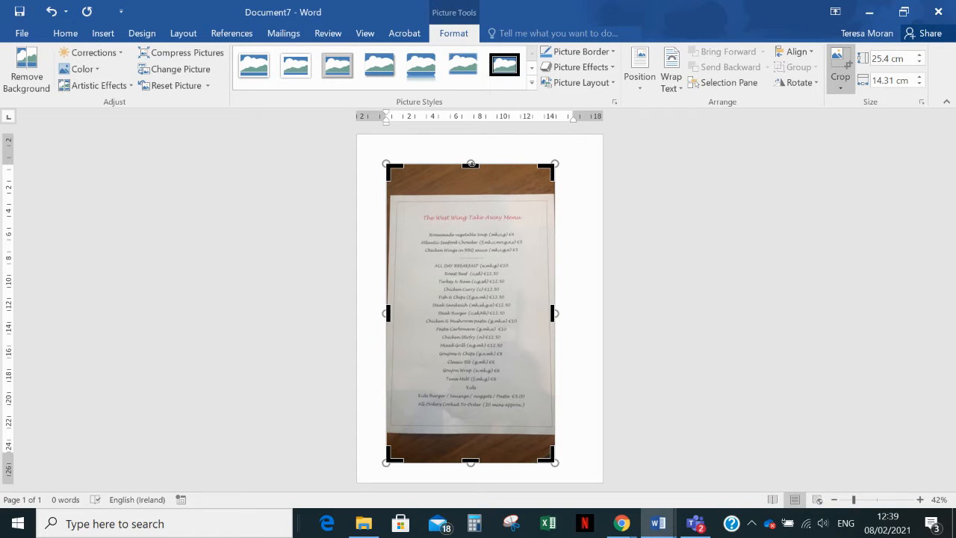
{"action": "mouse_move", "coordinate": [547, 170]}
{"action": "left_mouse_down"}
{"action": "mouse_move", "coordinate": [543, 204]}
{"action": "mouse_move", "coordinate": [555, 160]}
{"action": "left_mouse_up"}
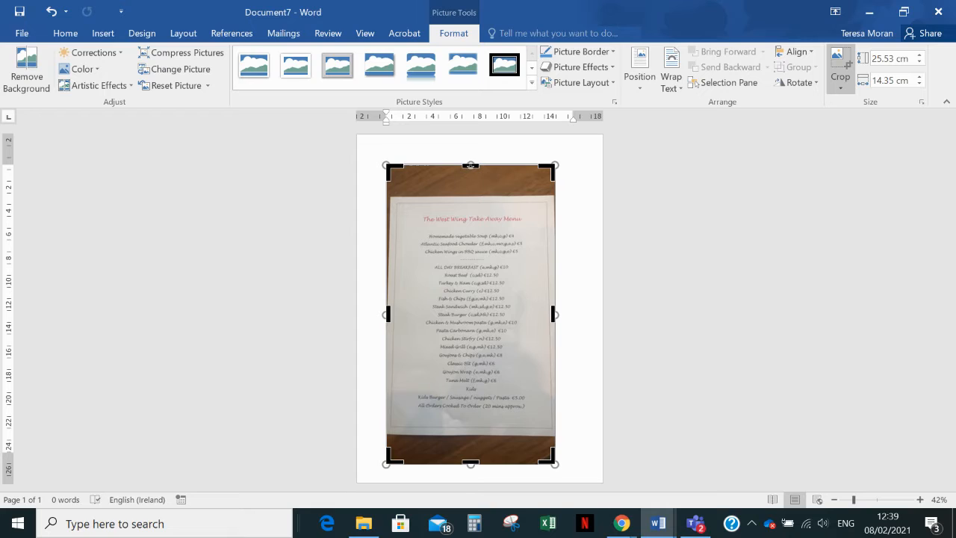
{"action": "left_click_drag", "start_coordinate": [470, 165], "coordinate": [476, 207]}
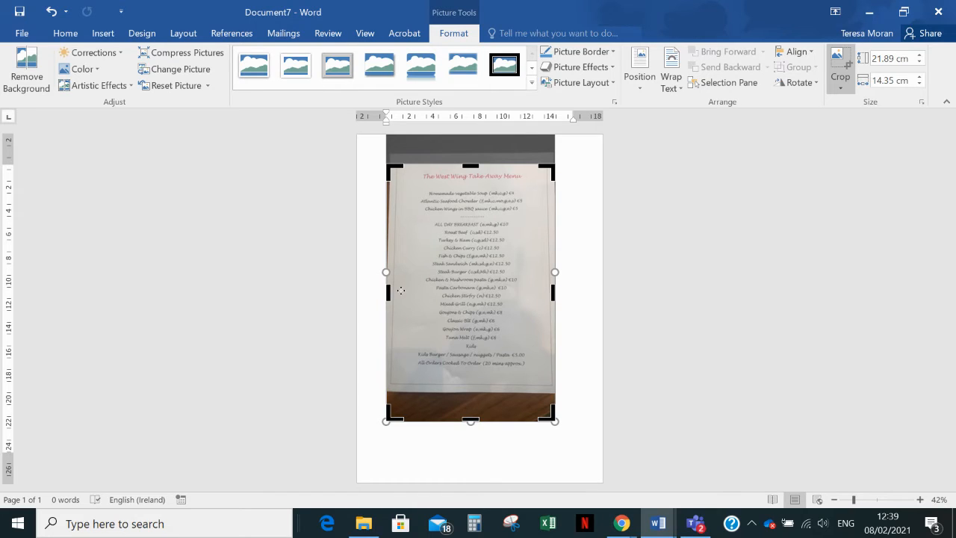
Crop both sides of the menu picture inside the printed border lines, to a width of about 12.59 cm.
{"action": "left_click", "coordinate": [878, 500]}
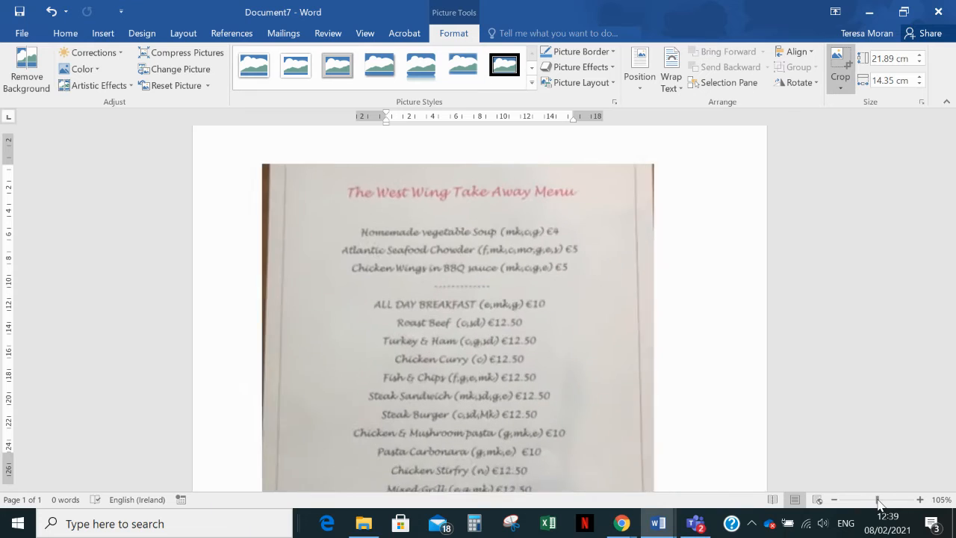
{"action": "scroll", "coordinate": [422, 303], "scroll_direction": "down", "scroll_amount": 1}
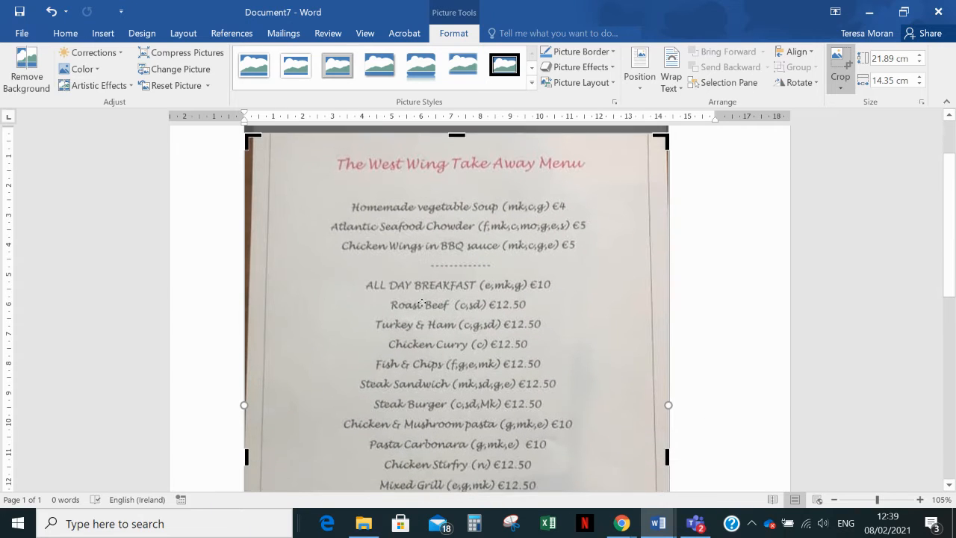
{"action": "scroll", "coordinate": [422, 302], "scroll_direction": "down", "scroll_amount": 2}
{"action": "left_click", "coordinate": [920, 500]}
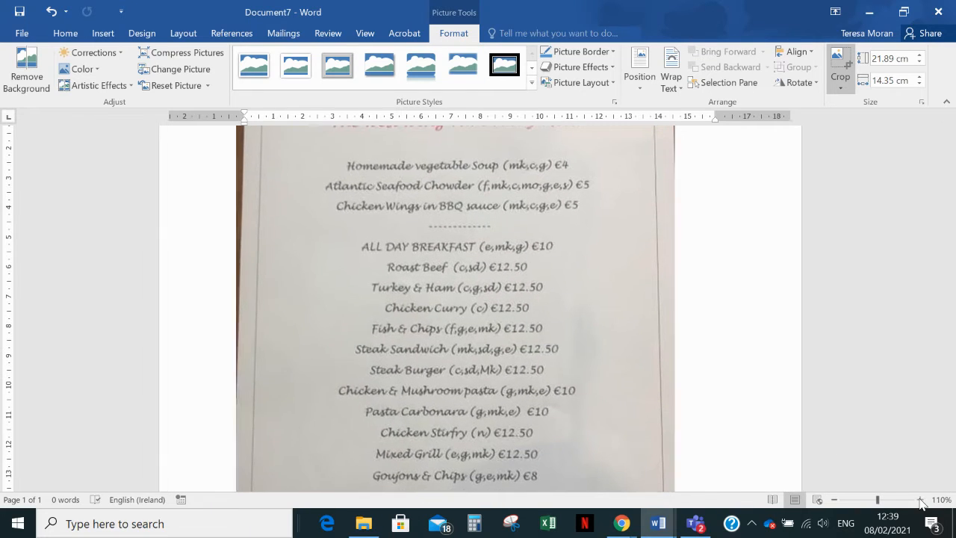
{"action": "scroll", "coordinate": [572, 383], "scroll_direction": "down", "scroll_amount": 2}
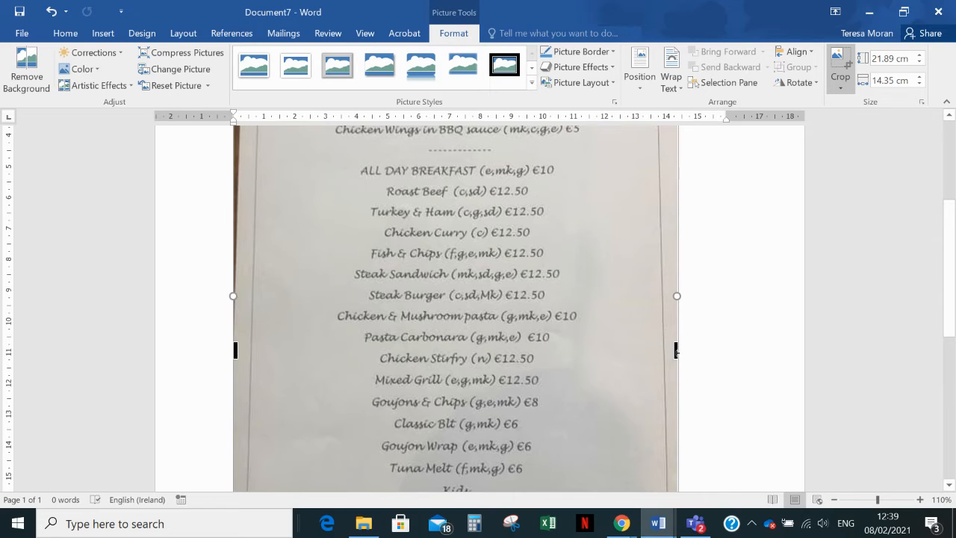
{"action": "left_click_drag", "start_coordinate": [676, 349], "coordinate": [654, 349]}
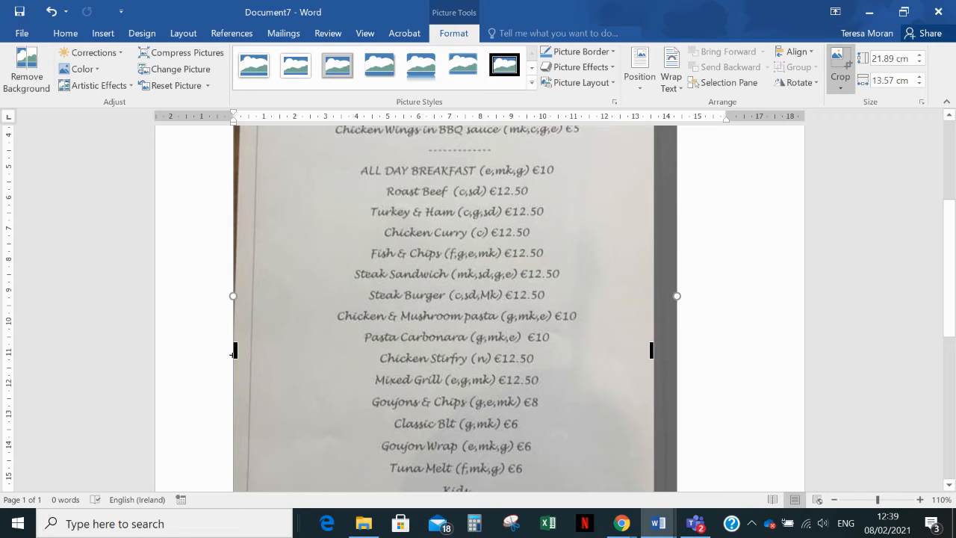
{"action": "left_click_drag", "start_coordinate": [236, 350], "coordinate": [266, 352]}
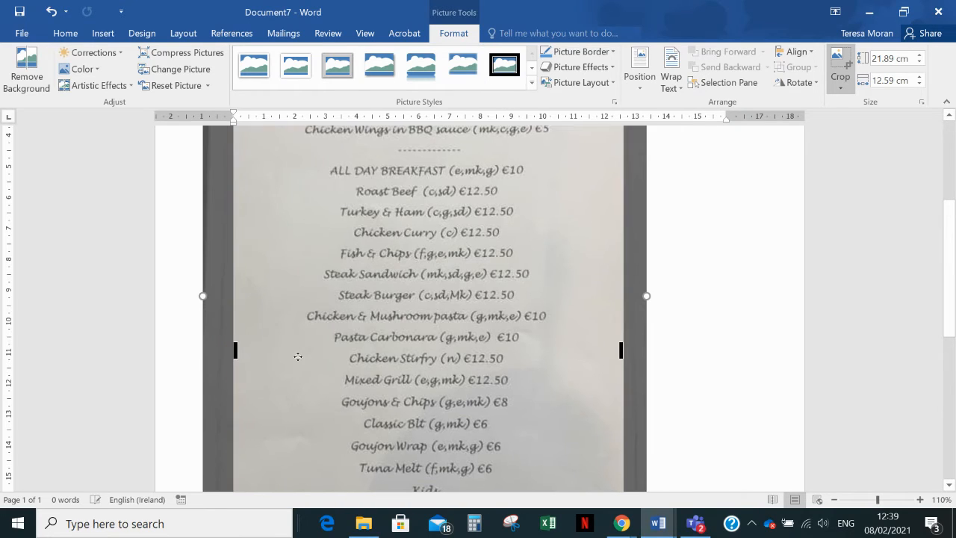
Crop the picture's lower edge to just below the "All Orders Cooked To Order" line and trim its lower-right corner, to about 18.21 × 12.15 cm.
{"action": "scroll", "coordinate": [297, 356], "scroll_direction": "down", "scroll_amount": 3}
{"action": "scroll", "coordinate": [298, 356], "scroll_direction": "down", "scroll_amount": 3}
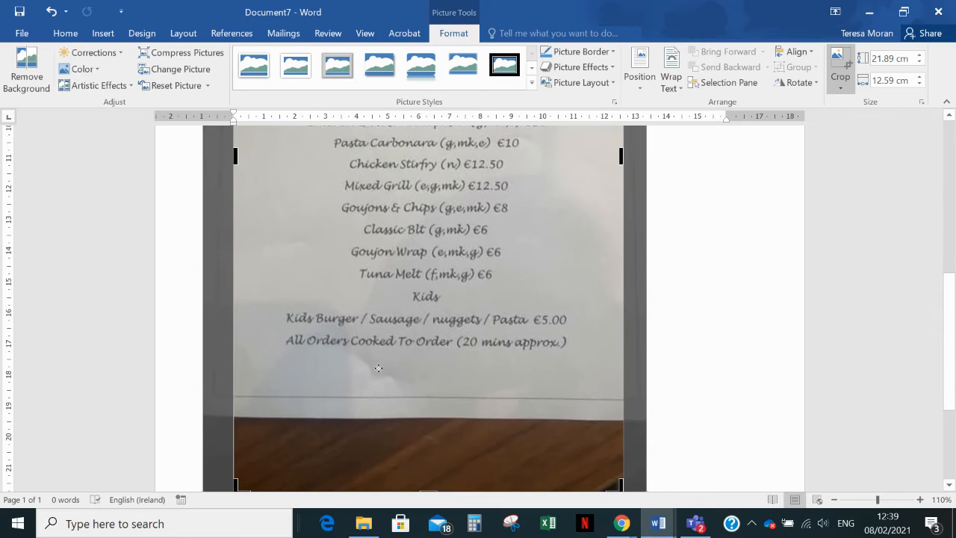
{"action": "scroll", "coordinate": [353, 388], "scroll_direction": "down", "scroll_amount": 1}
{"action": "scroll", "coordinate": [353, 387], "scroll_direction": "down", "scroll_amount": 3}
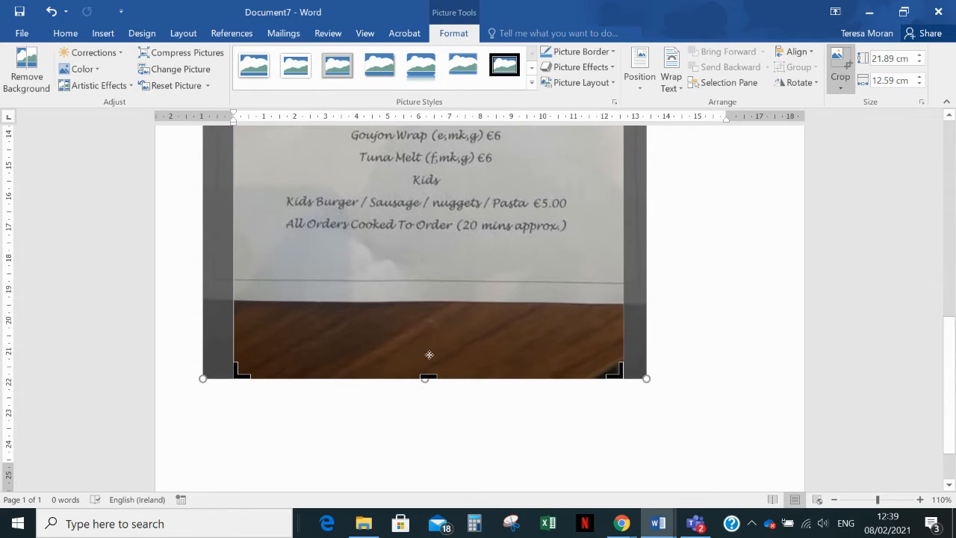
{"action": "left_click_drag", "start_coordinate": [425, 377], "coordinate": [425, 269]}
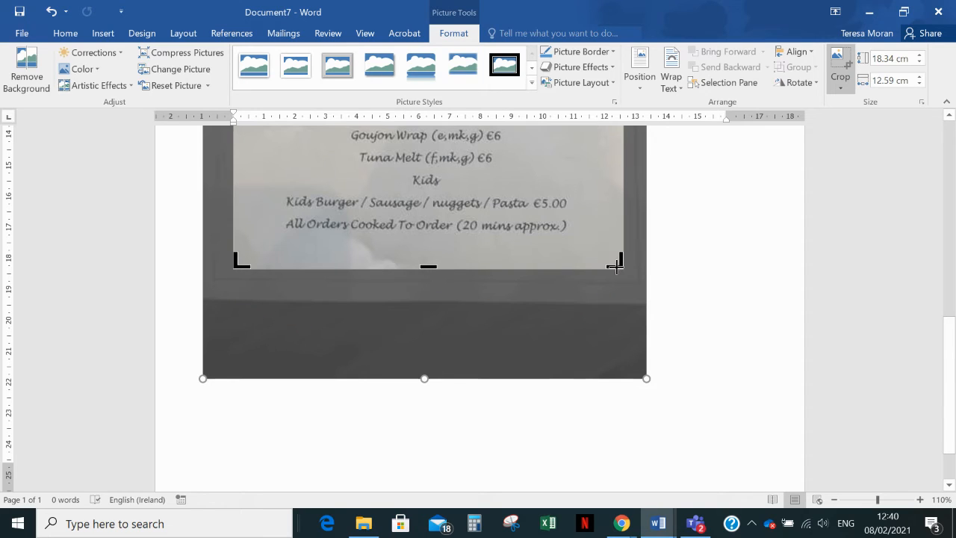
{"action": "left_click_drag", "start_coordinate": [616, 263], "coordinate": [609, 264]}
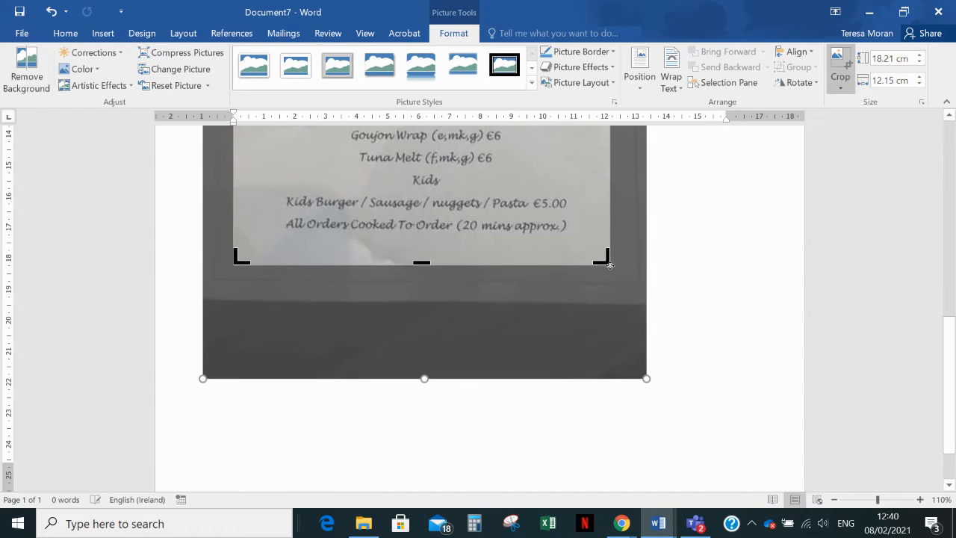
Trim the menu picture's upper-left corner to about 18.1 × 11.78 cm, finish cropping, and check the cropped picture.
{"action": "scroll", "coordinate": [716, 307], "scroll_direction": "up", "scroll_amount": 8}
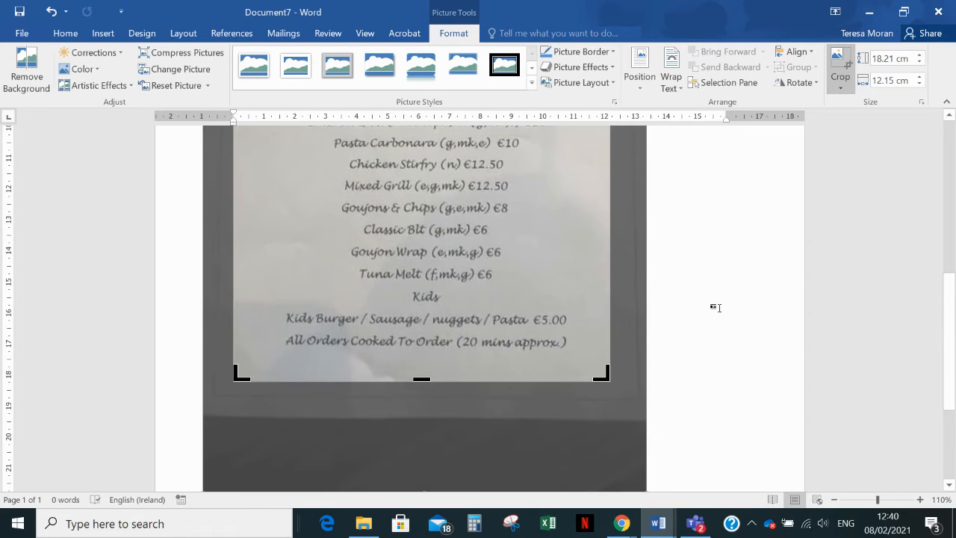
{"action": "scroll", "coordinate": [717, 307], "scroll_direction": "up", "scroll_amount": 6}
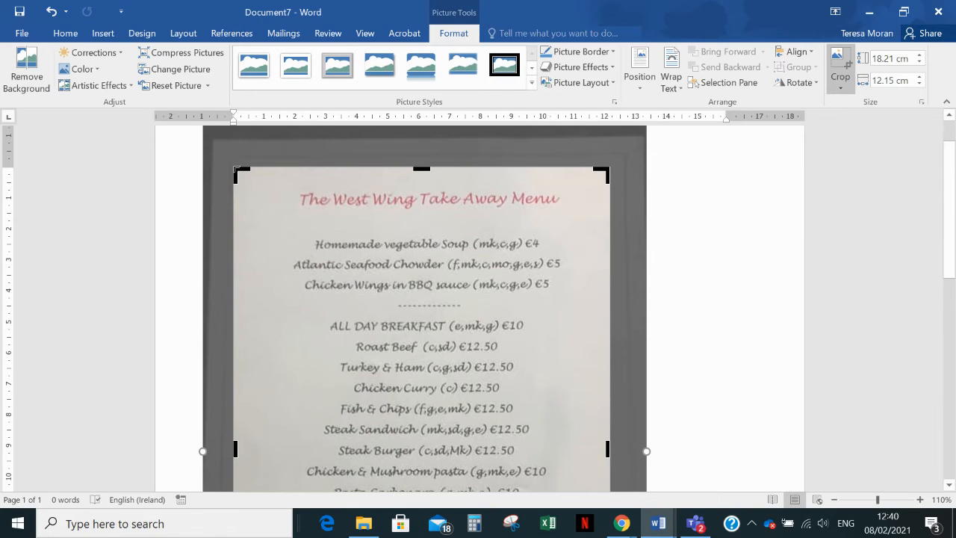
{"action": "left_click_drag", "start_coordinate": [236, 173], "coordinate": [246, 173]}
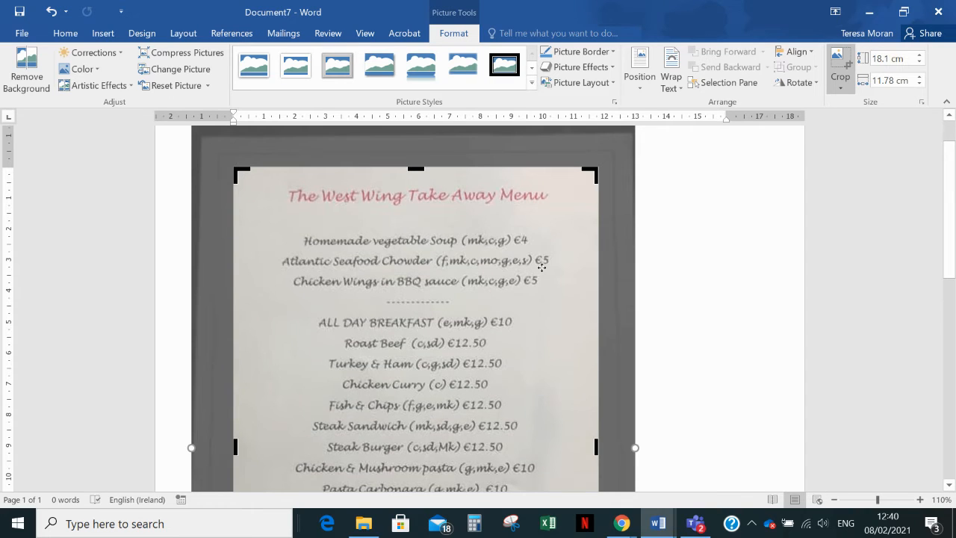
{"action": "left_click", "coordinate": [780, 242]}
{"action": "scroll", "coordinate": [781, 243], "scroll_direction": "down", "scroll_amount": 3}
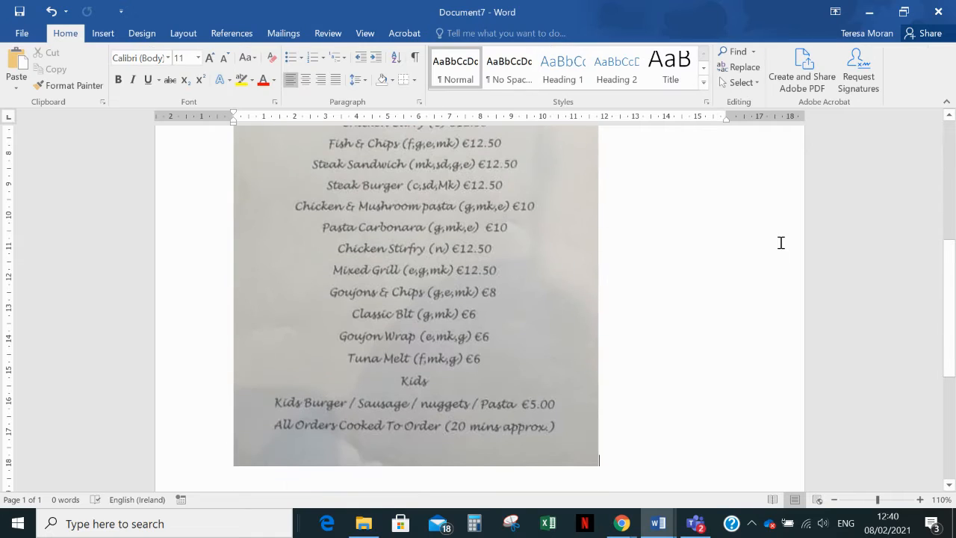
{"action": "scroll", "coordinate": [679, 276], "scroll_direction": "up", "scroll_amount": 1}
{"action": "scroll", "coordinate": [680, 277], "scroll_direction": "up", "scroll_amount": 5}
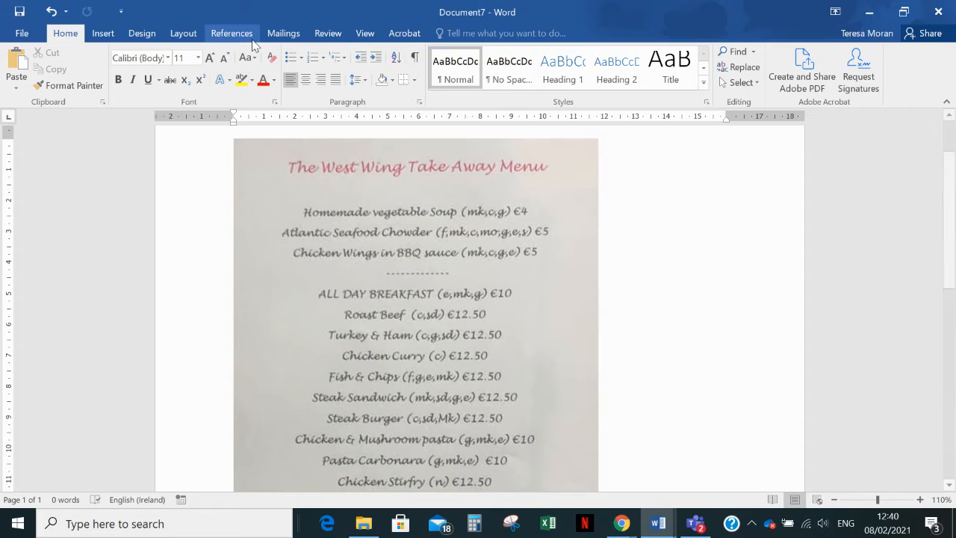
Display the whole page in the window and select the cropped menu picture.
{"action": "left_click", "coordinate": [359, 34]}
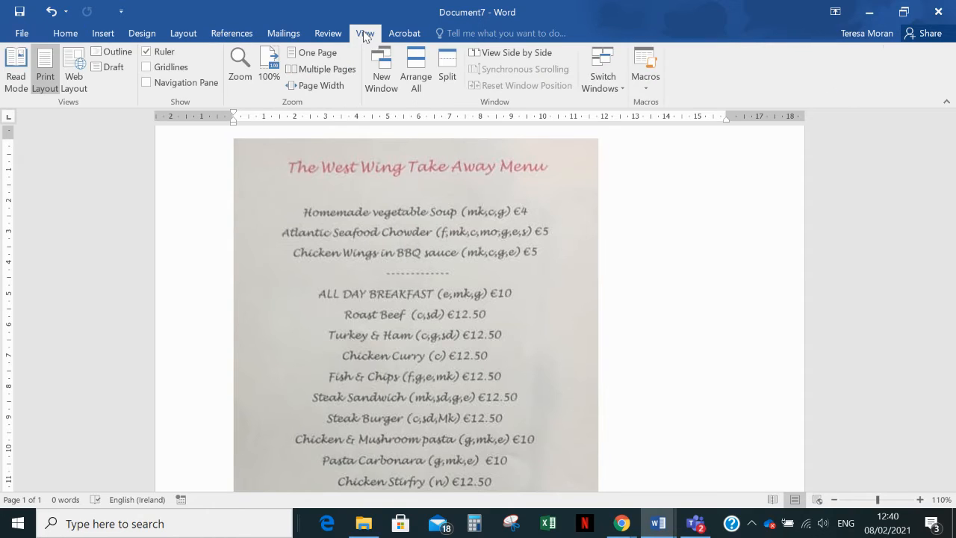
{"action": "left_click", "coordinate": [297, 54]}
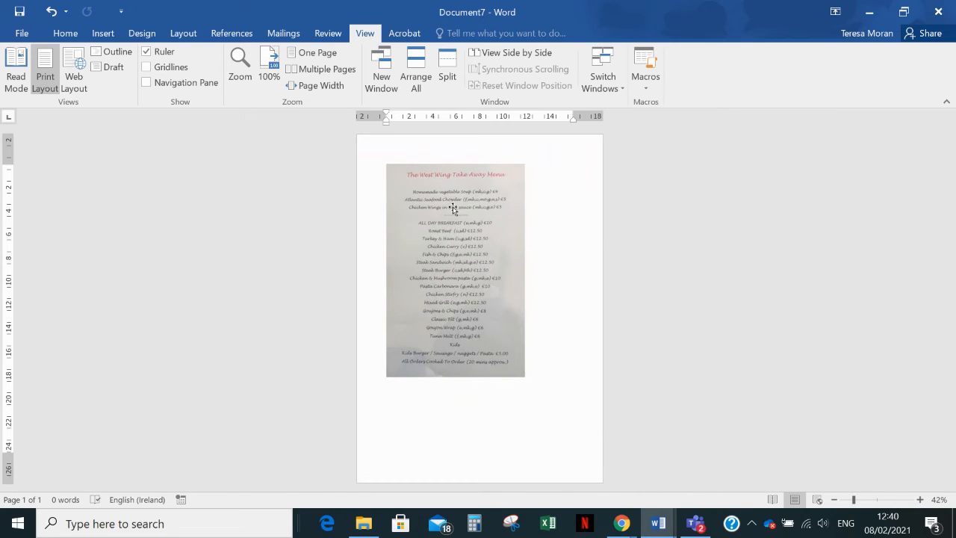
{"action": "left_click", "coordinate": [437, 217]}
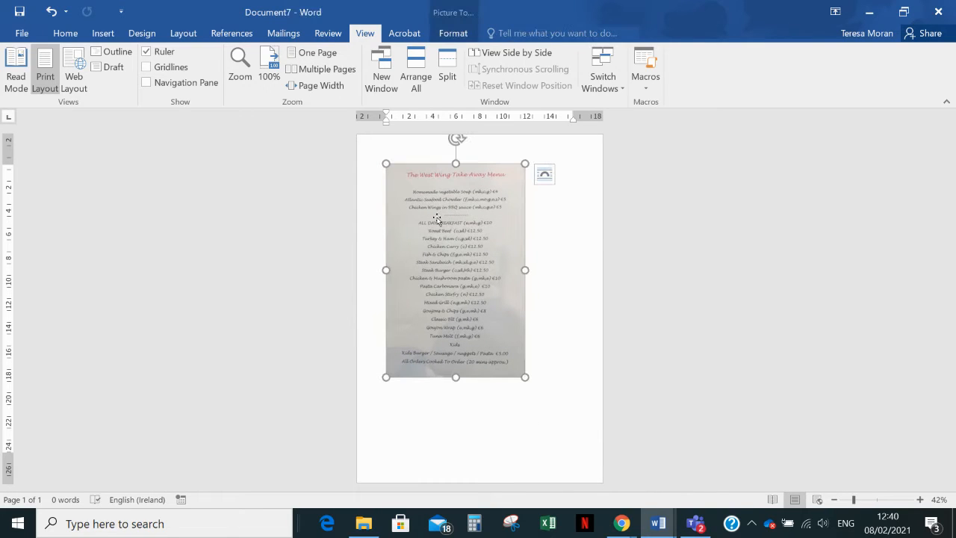
Position the cropped menu picture at the bottom centre of the page with text wrapping.
{"action": "double_click", "coordinate": [446, 280]}
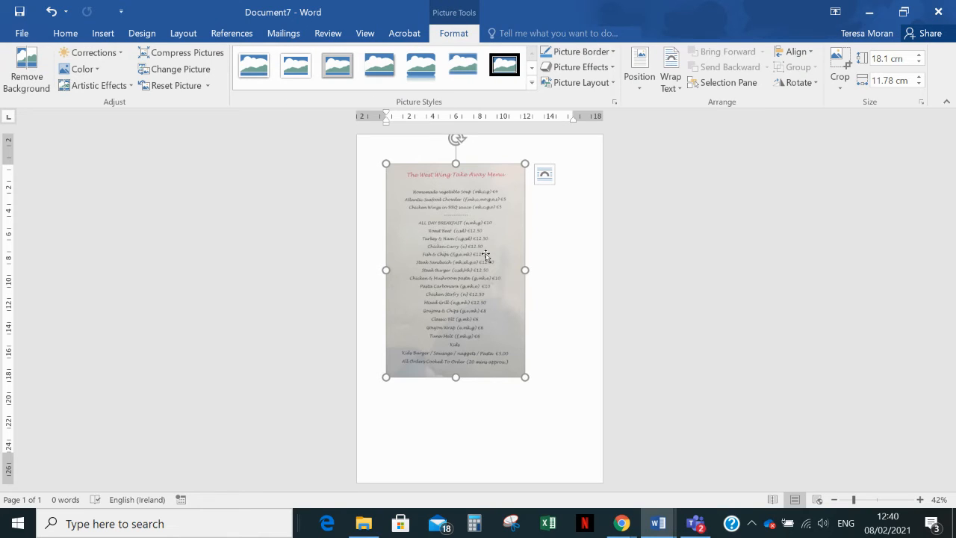
{"action": "left_click", "coordinate": [636, 91]}
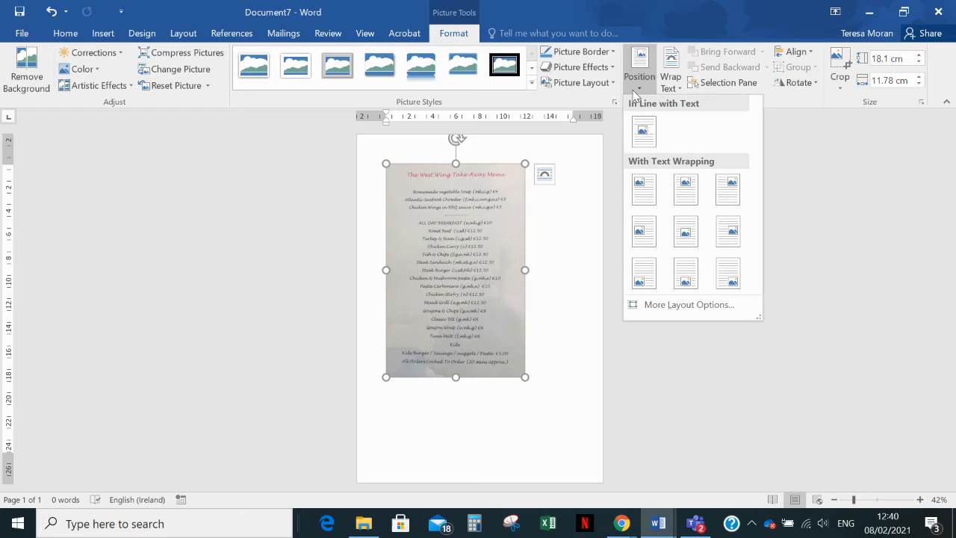
{"action": "left_click", "coordinate": [681, 88]}
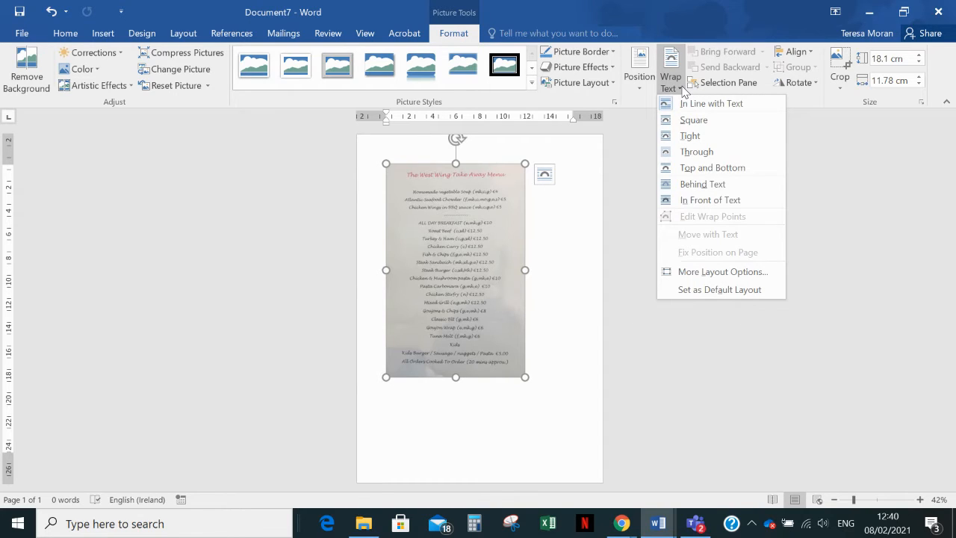
{"action": "left_click", "coordinate": [639, 89]}
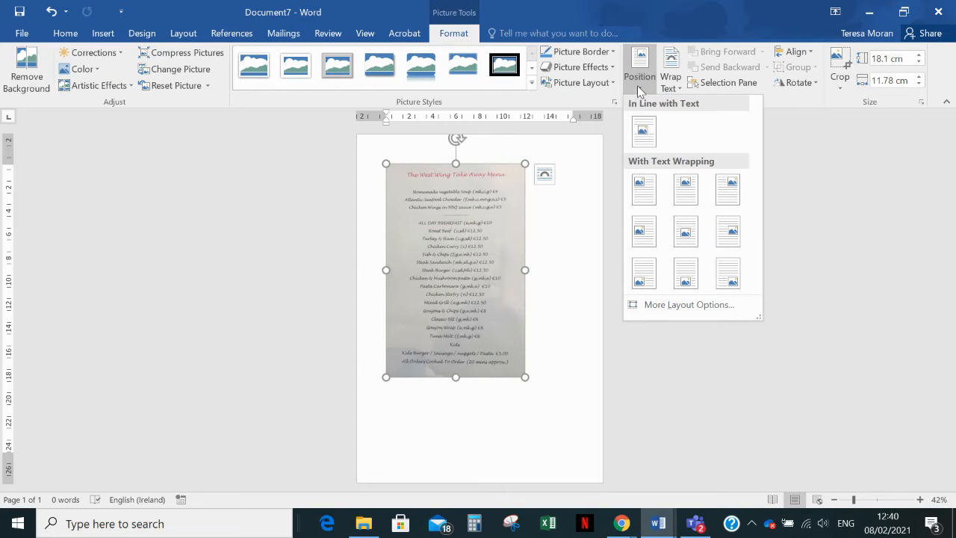
{"action": "left_click", "coordinate": [686, 275]}
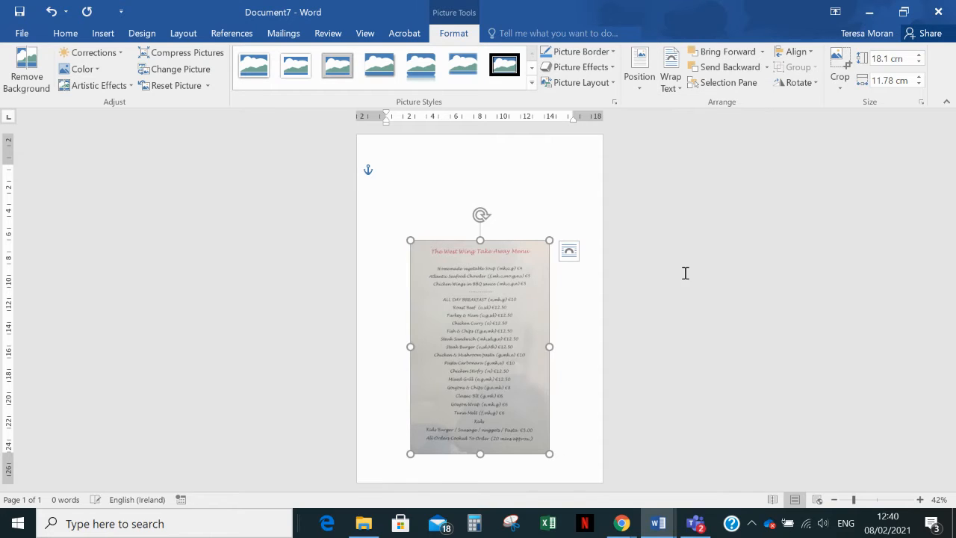
Enlarge the menu picture proportionally to about 23.41 × 15.24 cm and position it at the bottom centre of the page with text wrapping.
{"action": "left_click_drag", "start_coordinate": [410, 240], "coordinate": [389, 208]}
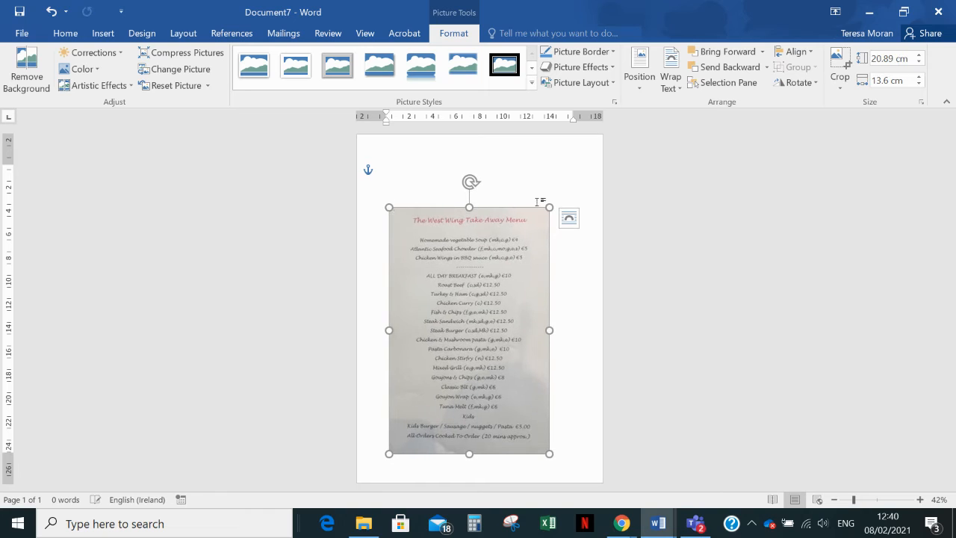
{"action": "left_click_drag", "start_coordinate": [547, 206], "coordinate": [568, 201]}
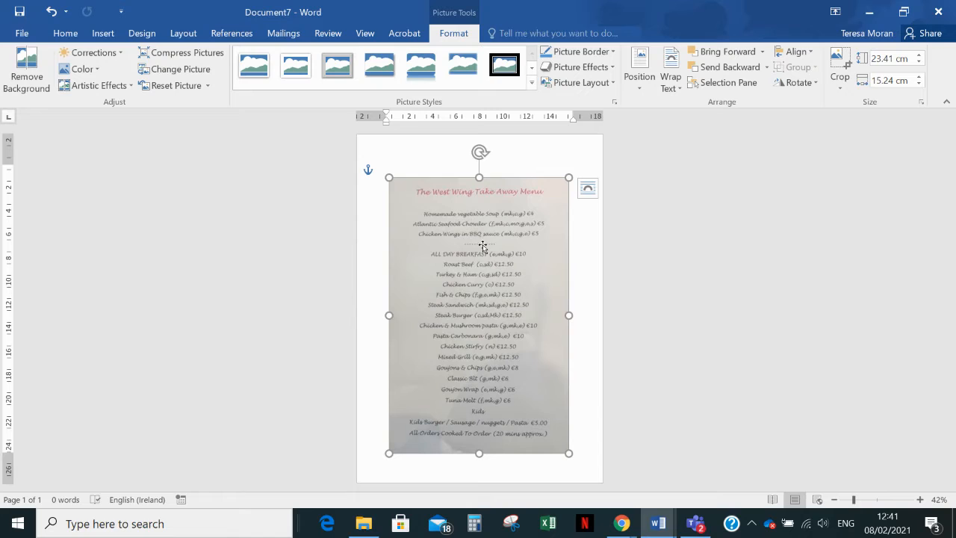
{"action": "left_click", "coordinate": [634, 87]}
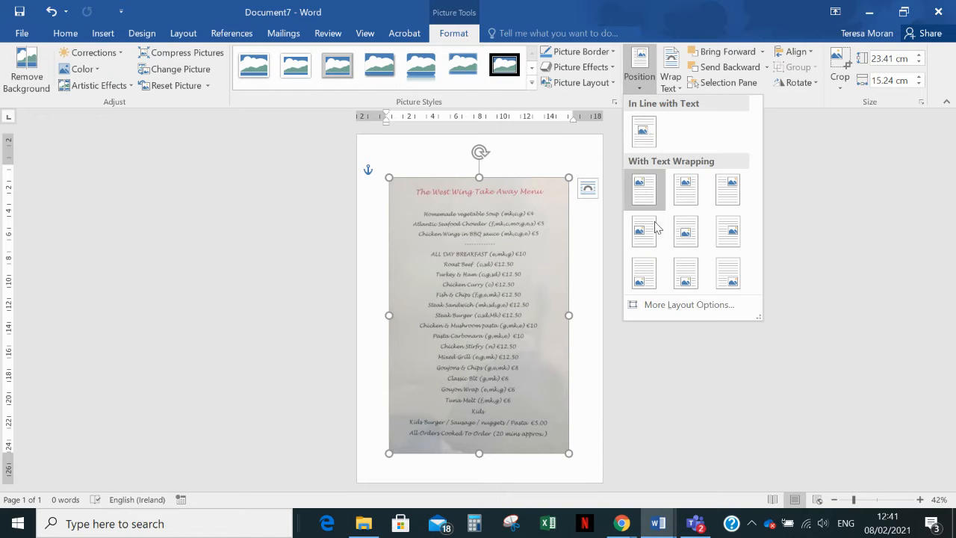
{"action": "left_click", "coordinate": [685, 275]}
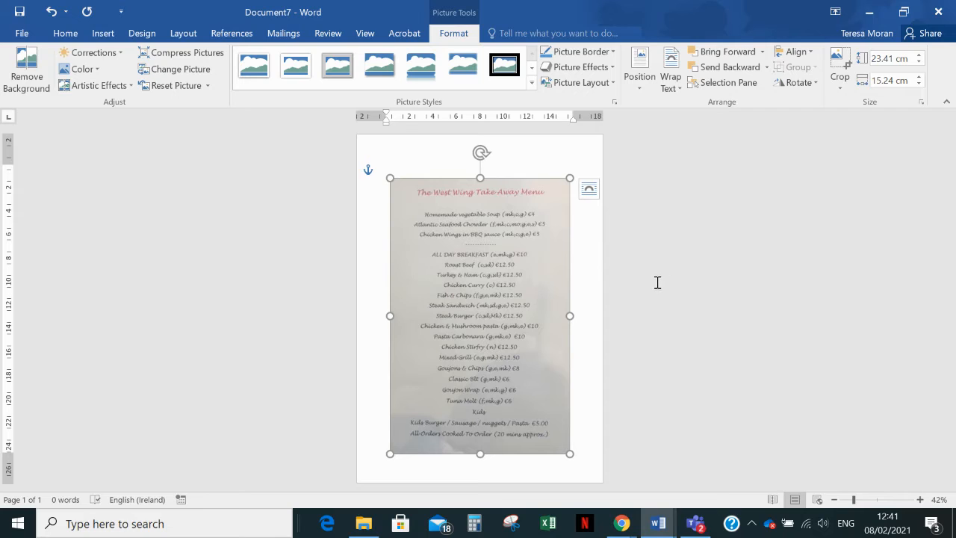
{"action": "left_click", "coordinate": [622, 225]}
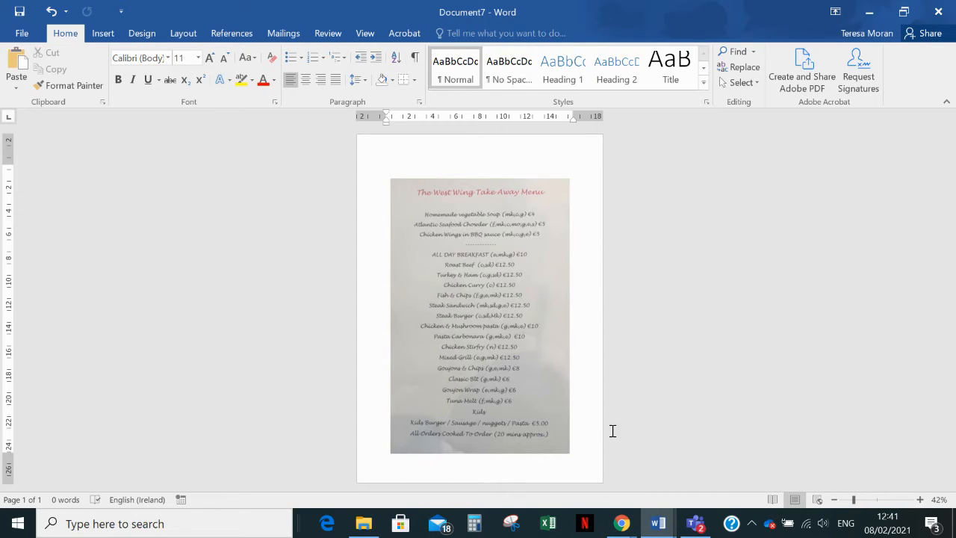
Copy the restaurant building photo from the West Wing Facebook page in Chrome and paste it into the Word document.
{"action": "mouse_move", "coordinate": [619, 527]}
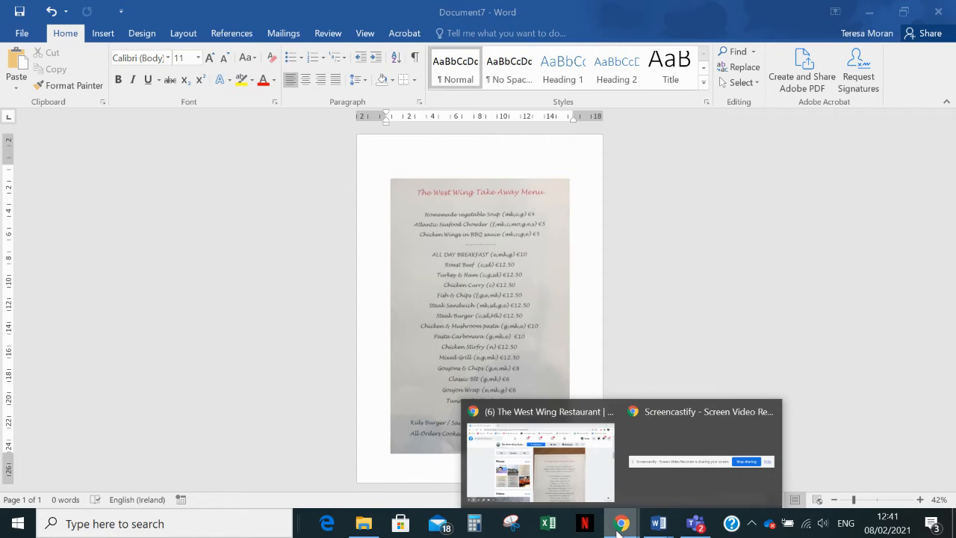
{"action": "left_click", "coordinate": [546, 474]}
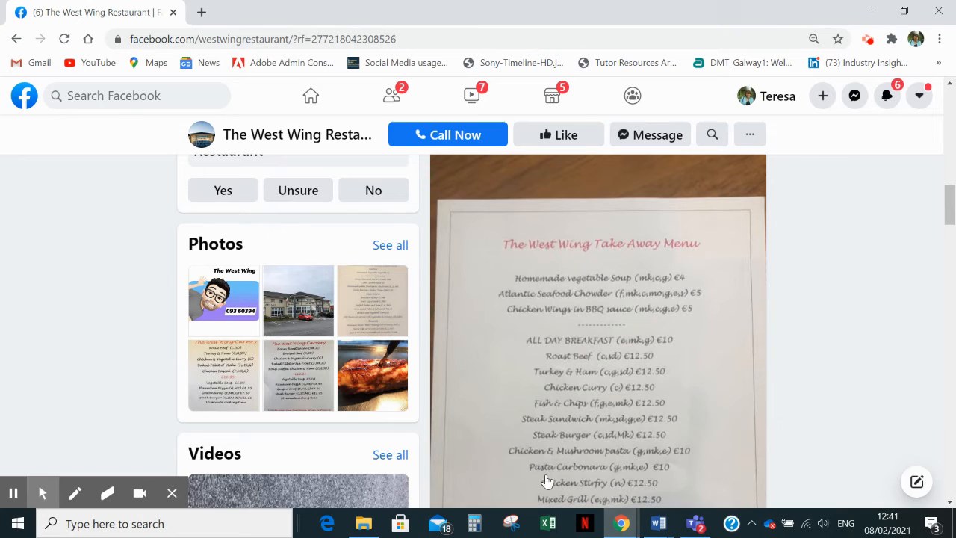
{"action": "right_click", "coordinate": [289, 301]}
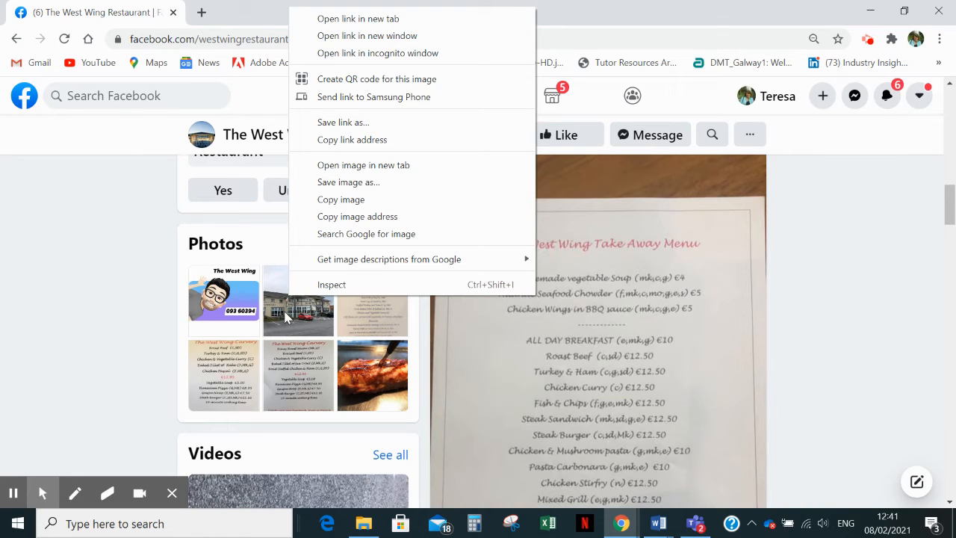
{"action": "left_click", "coordinate": [323, 200]}
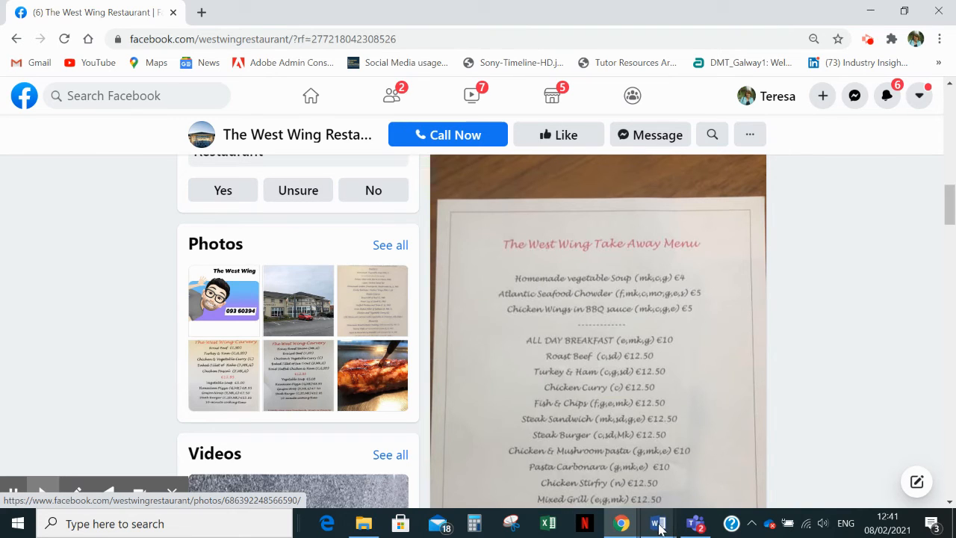
{"action": "mouse_move", "coordinate": [658, 523]}
{"action": "left_click", "coordinate": [706, 487]}
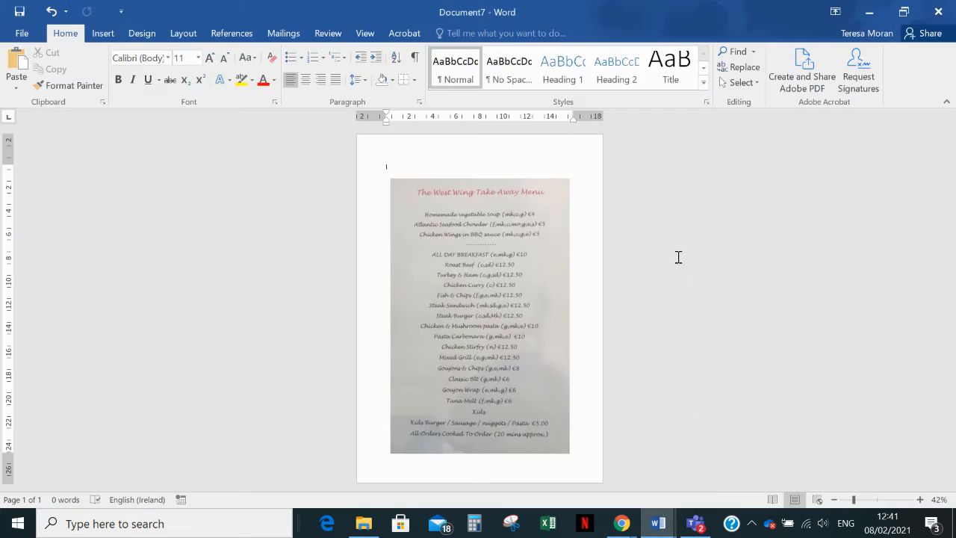
{"action": "key", "text": "ctrl+v"}
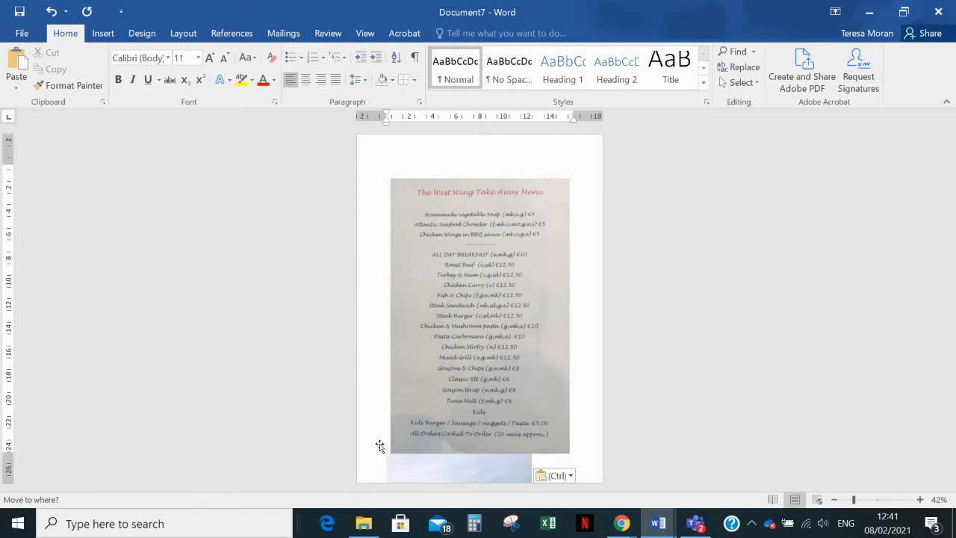
Set the pasted building photo's text wrapping to Square.
{"action": "left_click", "coordinate": [414, 456]}
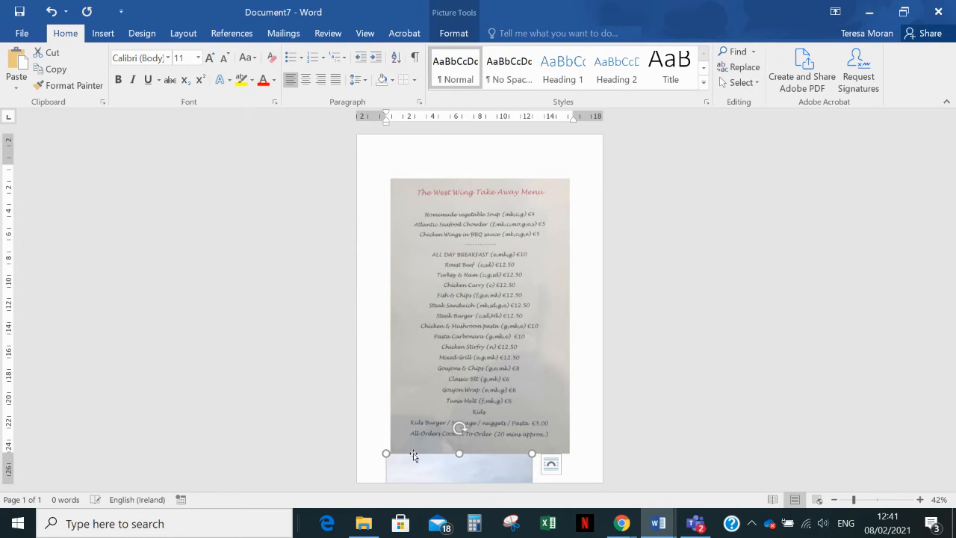
{"action": "double_click", "coordinate": [490, 475]}
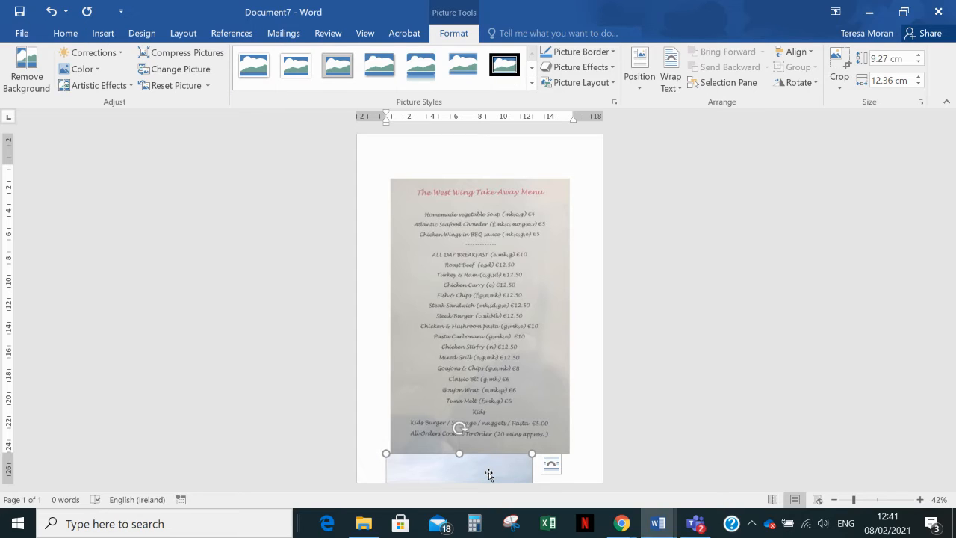
{"action": "left_click", "coordinate": [680, 92]}
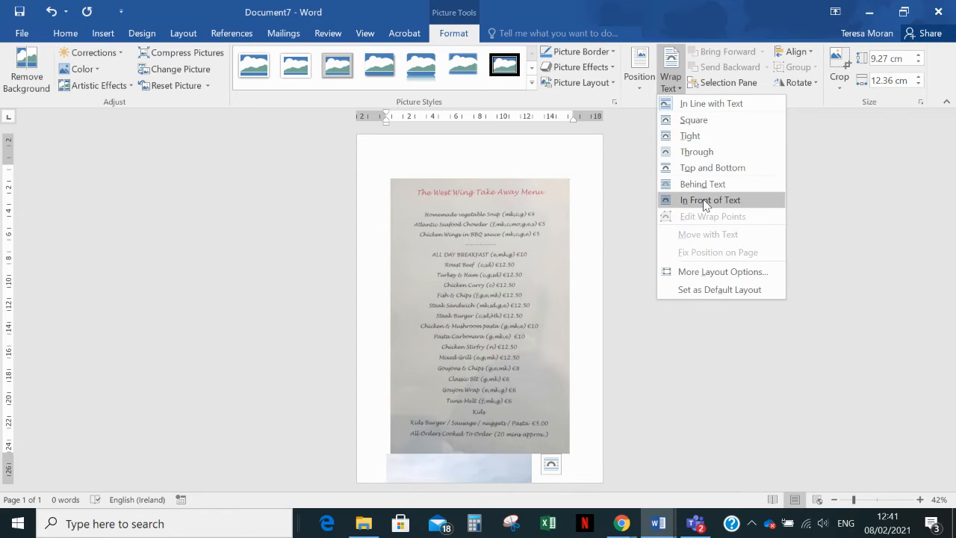
{"action": "left_click", "coordinate": [694, 122]}
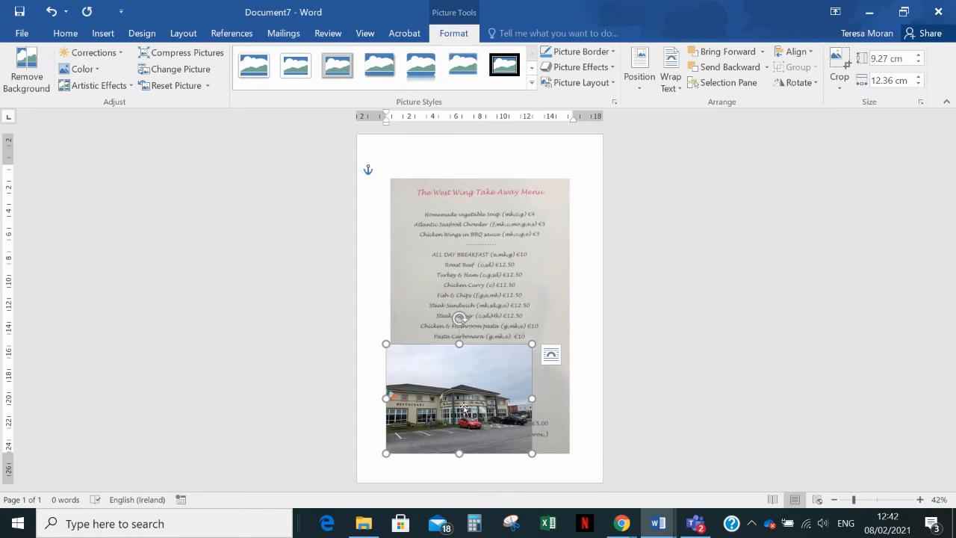
Shrink the building photo to about 2.41 × 3.22 cm and place it over the menu picture's upper-right corner.
{"action": "left_click_drag", "start_coordinate": [463, 408], "coordinate": [517, 154]}
{"action": "left_click_drag", "start_coordinate": [440, 273], "coordinate": [547, 179]}
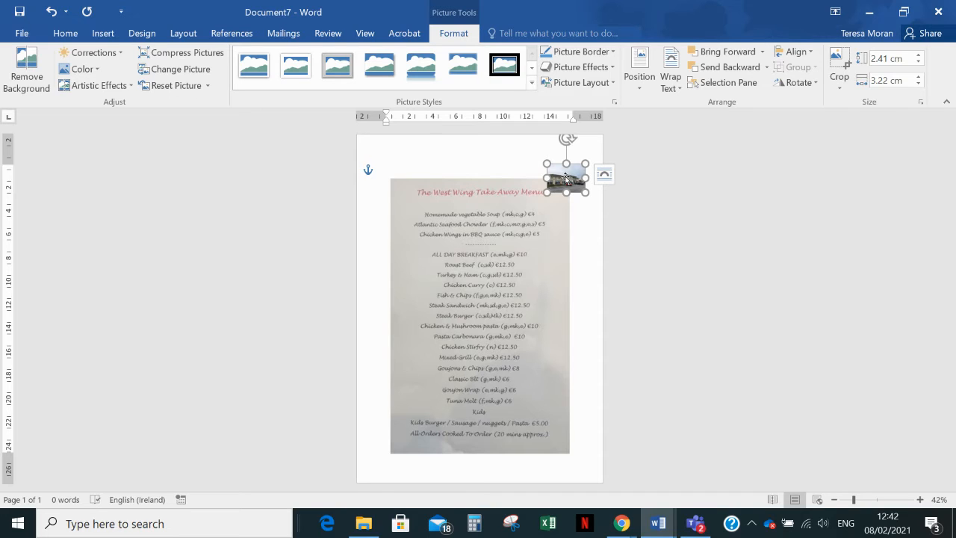
{"action": "left_click", "coordinate": [659, 281]}
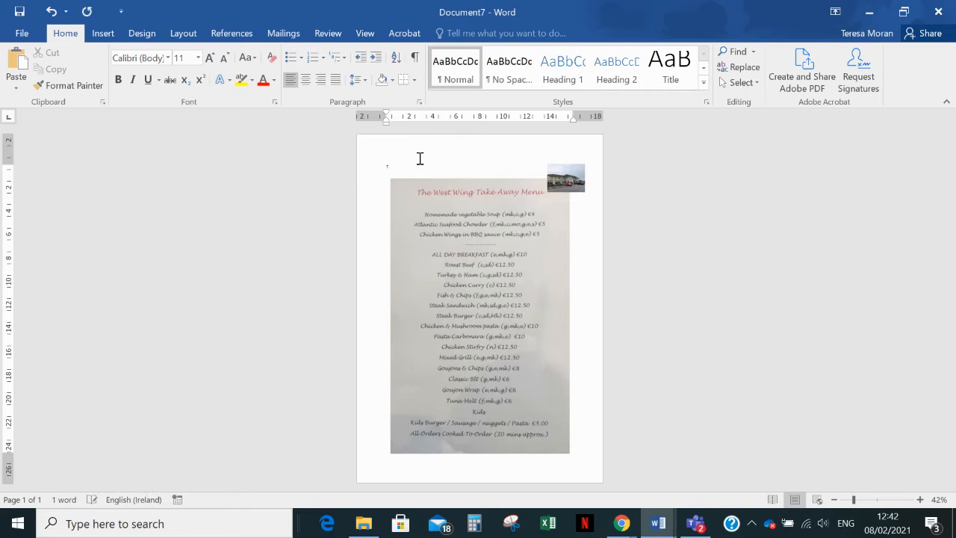
Enter the heading "The West Wing Restaurant Tuam" above the menu picture, with the page displayed at 100%.
{"action": "left_click", "coordinate": [366, 35]}
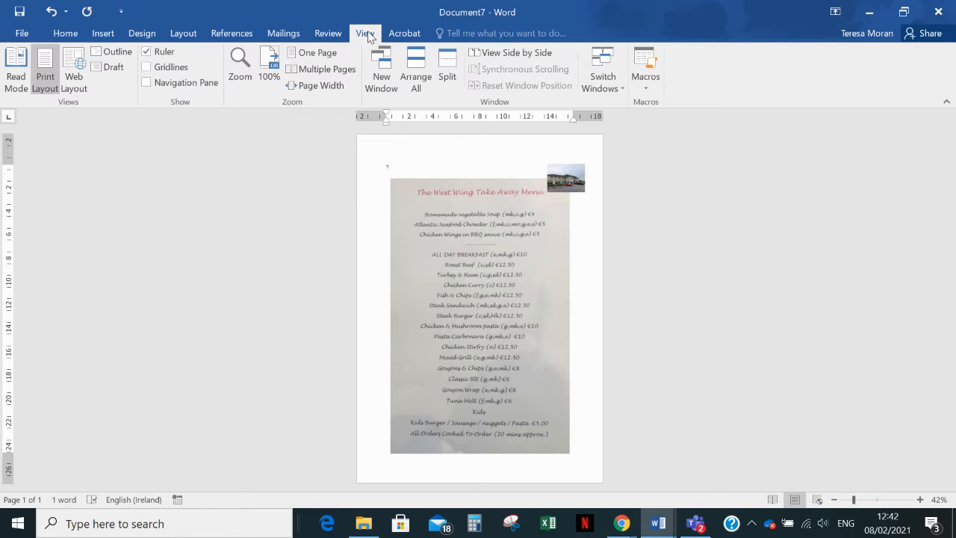
{"action": "left_click", "coordinate": [269, 71]}
{"action": "type", "text": "T"}
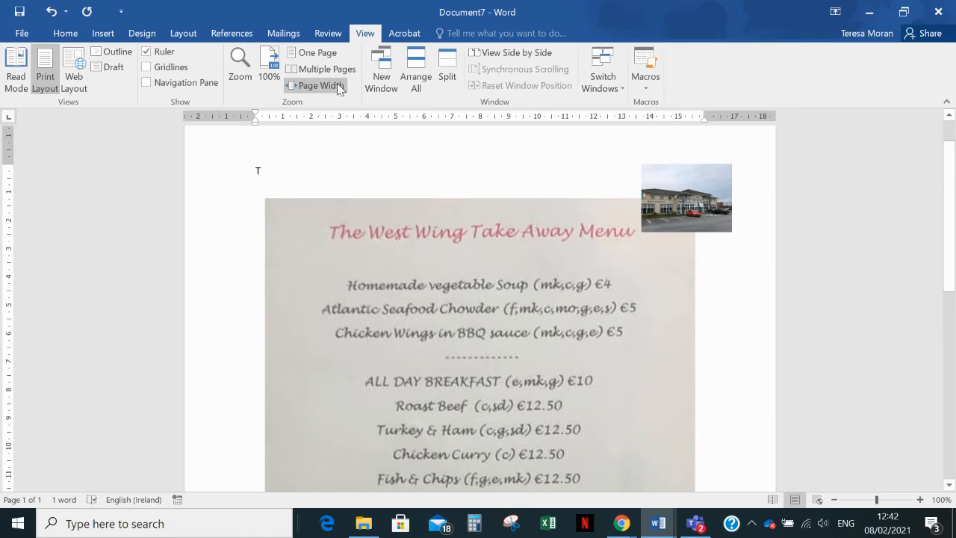
{"action": "type", "text": "he West"}
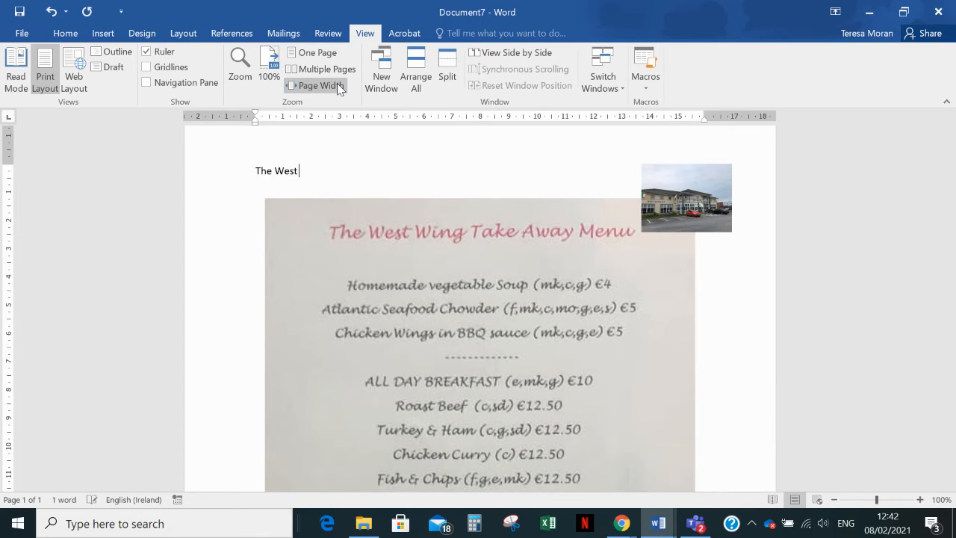
{"action": "type", "text": " Wing Take"}
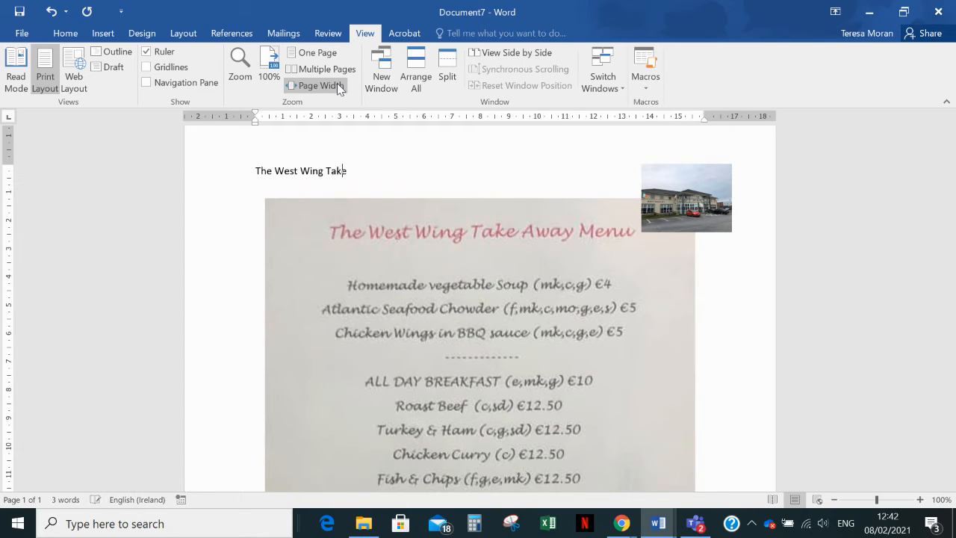
{"action": "key", "text": "BackSpace"}
{"action": "key", "text": "BackSpace"}
{"action": "key", "text": "BackSpace"}
{"action": "key", "text": "BackSpace"}
{"action": "type", "text": "Restaurant Tuam"}
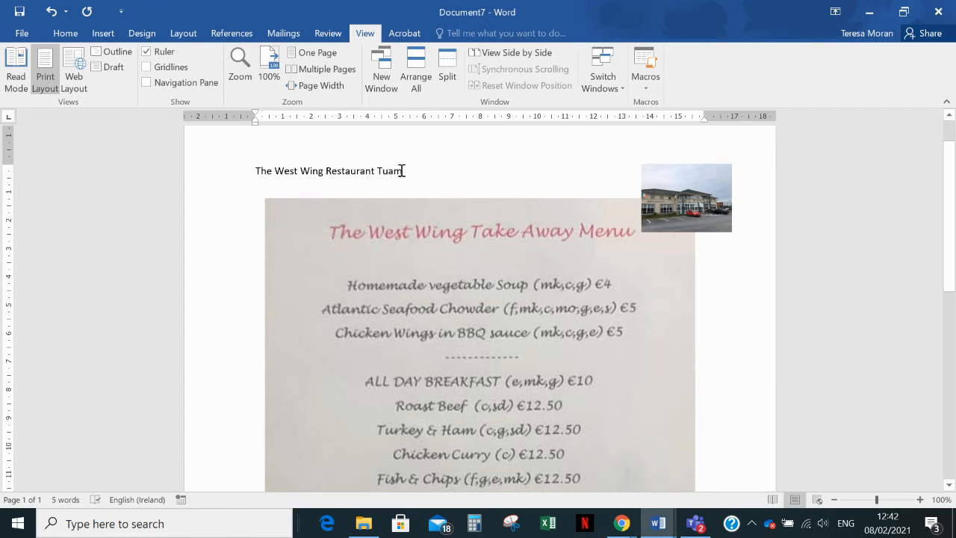
Try to add a new line after the restaurant heading and check how the page lays out.
{"action": "left_click_drag", "start_coordinate": [402, 171], "coordinate": [267, 157]}
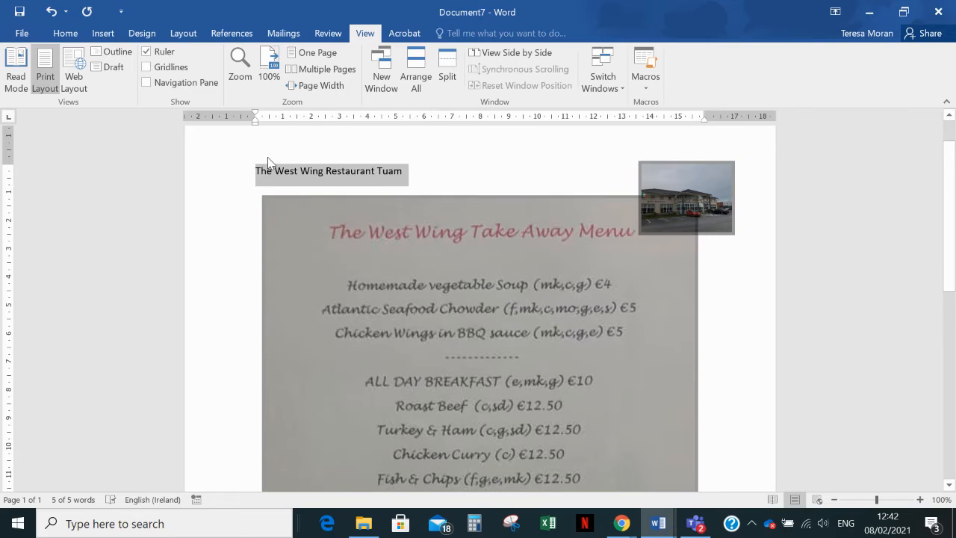
{"action": "left_click", "coordinate": [408, 175]}
{"action": "key", "text": "ctrl+End"}
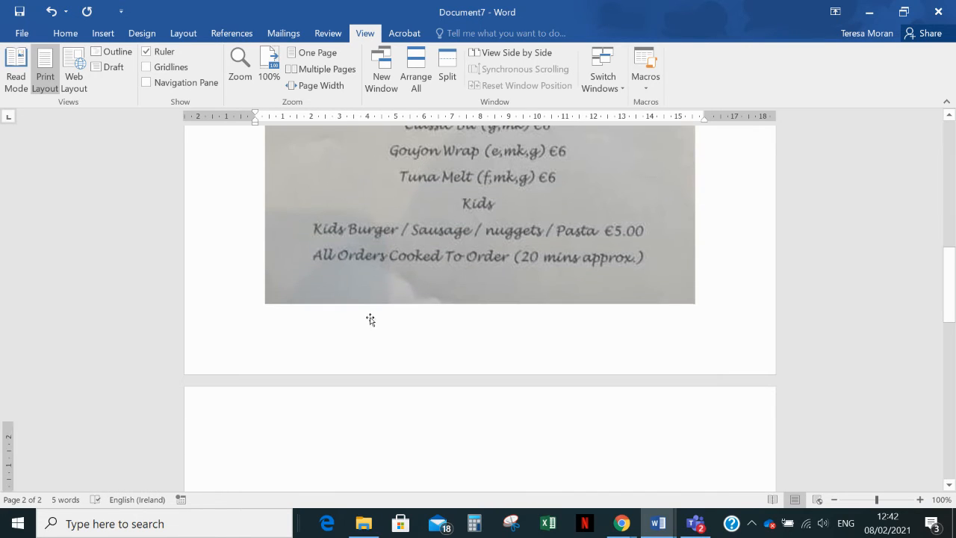
{"action": "scroll", "coordinate": [370, 316], "scroll_direction": "up", "scroll_amount": 4}
{"action": "scroll", "coordinate": [369, 317], "scroll_direction": "up", "scroll_amount": 6}
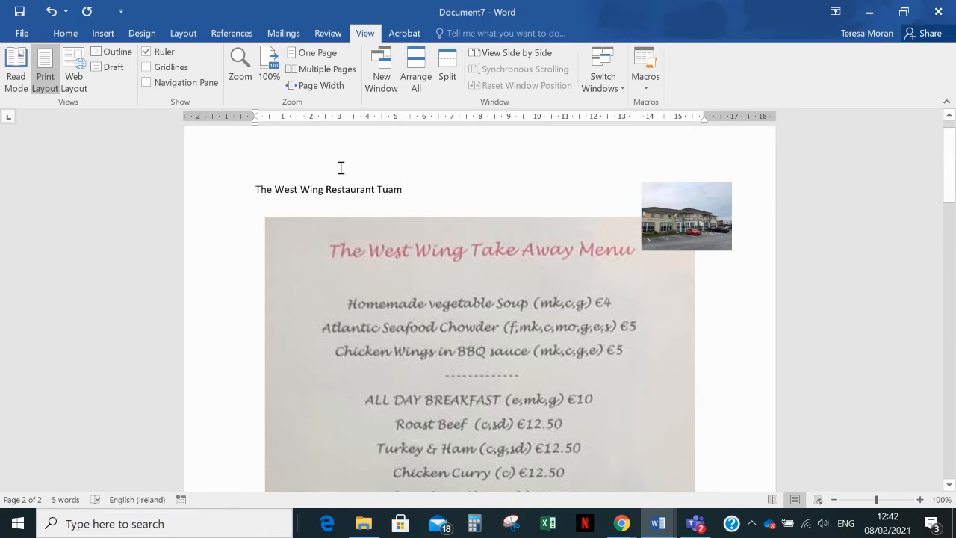
Try to lower the menu picture's top edge slightly to leave more room beneath the heading.
{"action": "left_click", "coordinate": [474, 238]}
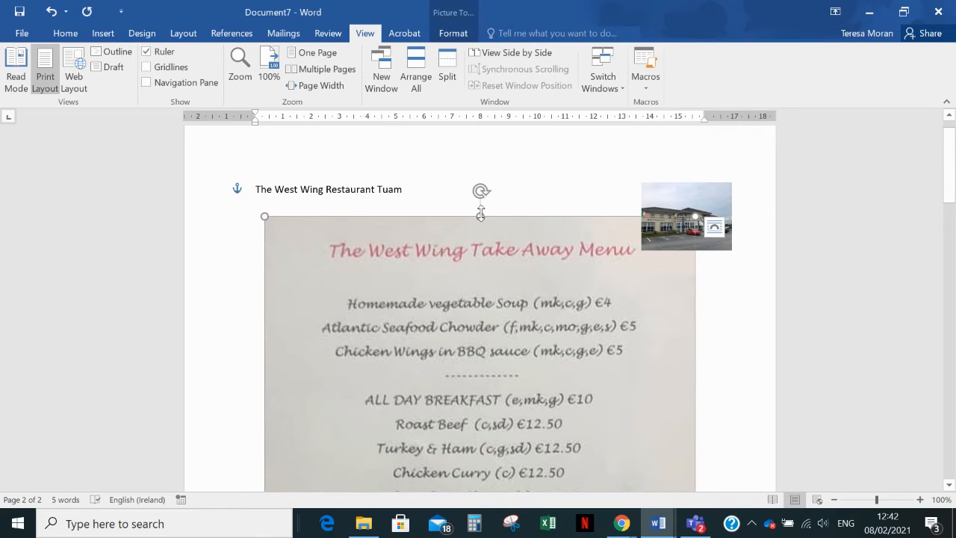
{"action": "left_click_drag", "start_coordinate": [480, 216], "coordinate": [479, 231]}
{"action": "scroll", "coordinate": [479, 233], "scroll_direction": "down", "scroll_amount": 3}
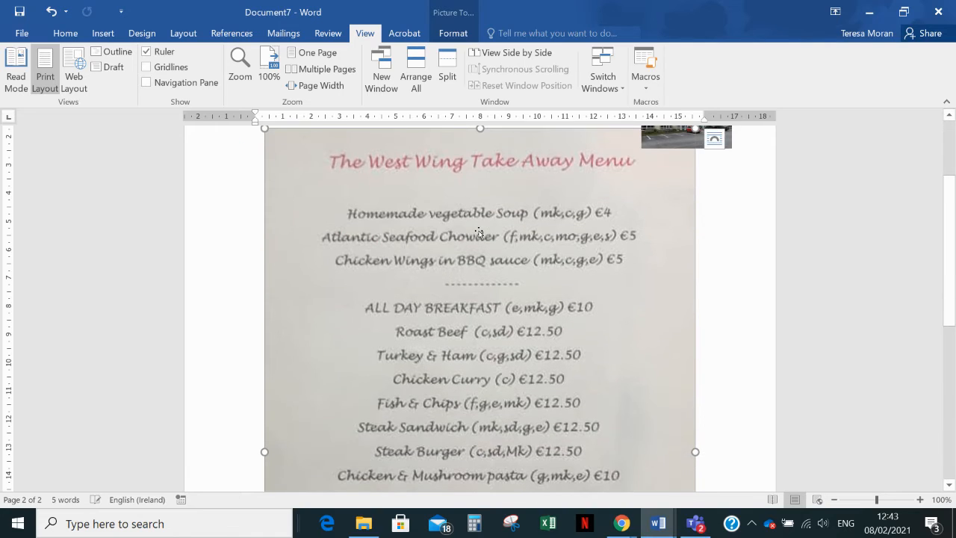
{"action": "scroll", "coordinate": [299, 308], "scroll_direction": "up", "scroll_amount": 3}
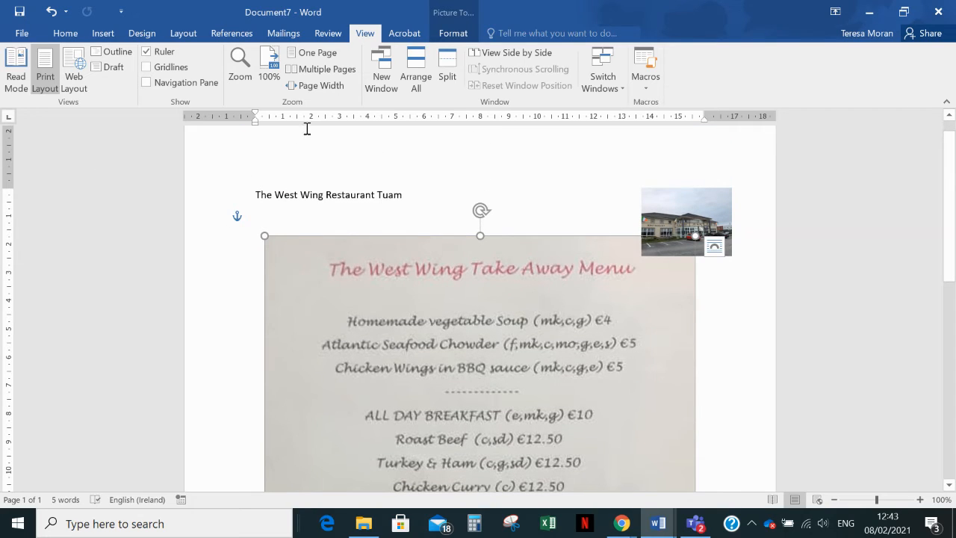
Undo the last changes to the menu picture and the added line, keeping the menu picture selected.
{"action": "left_click", "coordinate": [51, 12]}
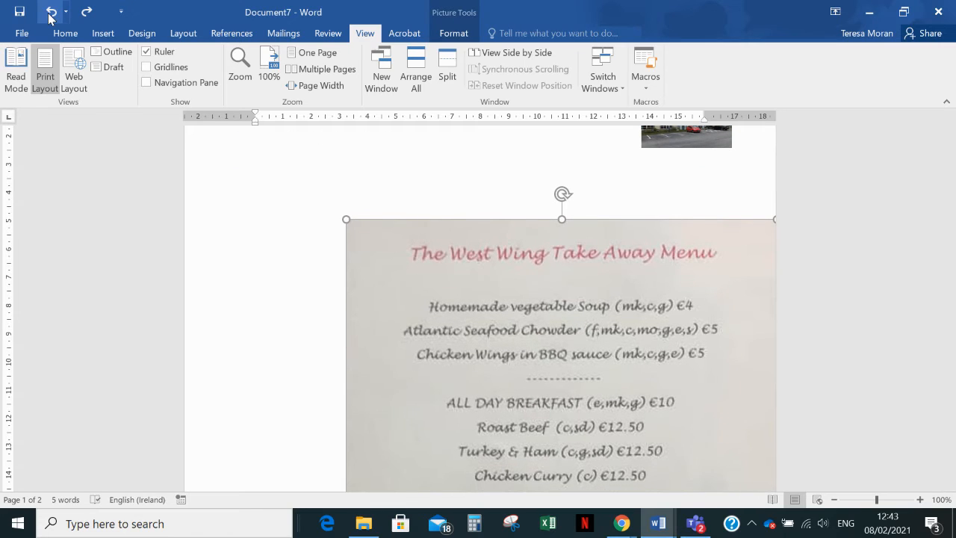
{"action": "left_click", "coordinate": [49, 12]}
{"action": "left_click", "coordinate": [455, 186]}
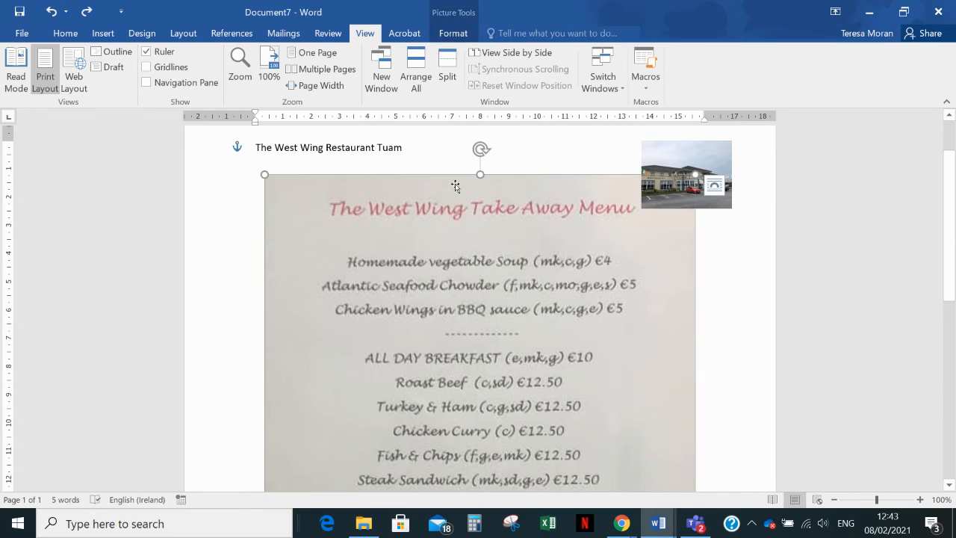
Crop thin strips off the top and bottom of the menu picture, down to a height of about 22.2 cm.
{"action": "left_click", "coordinate": [454, 16]}
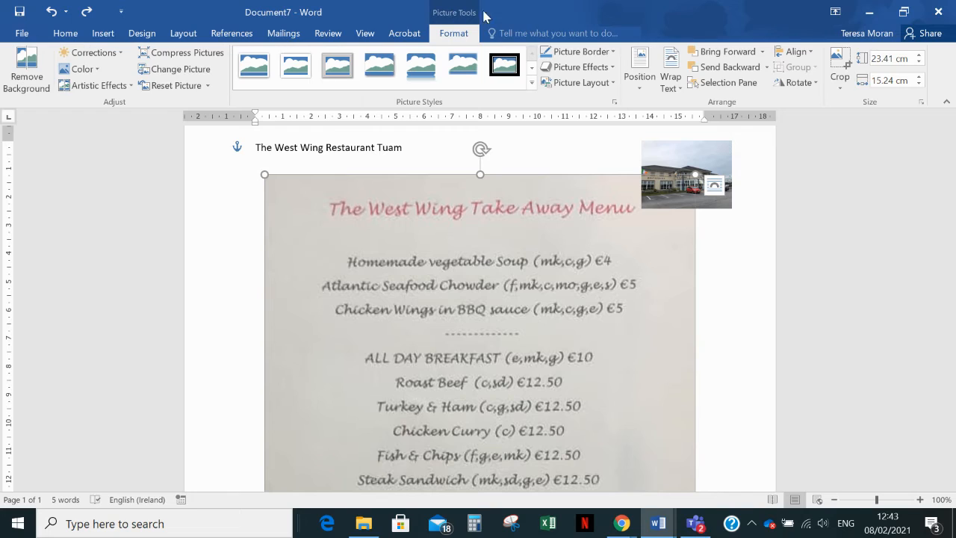
{"action": "left_click", "coordinate": [848, 60]}
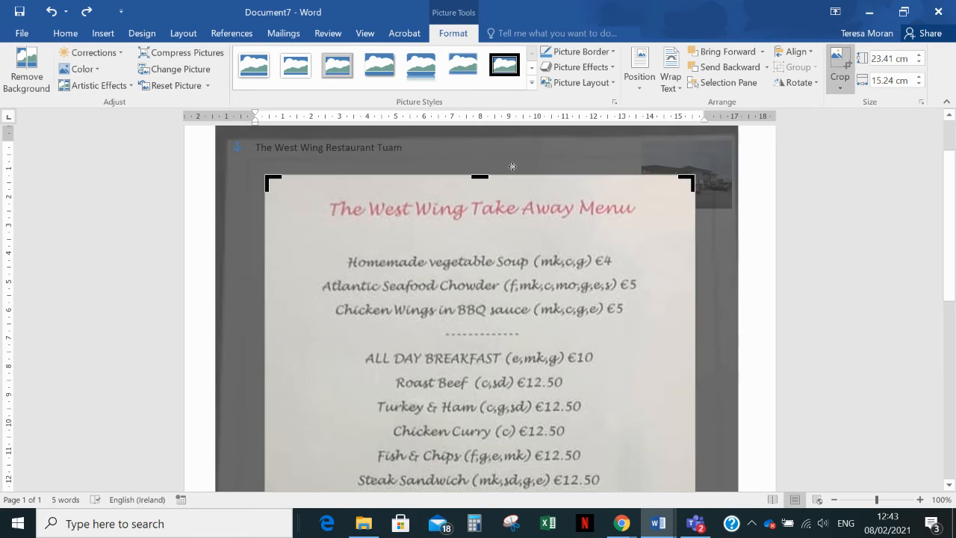
{"action": "left_click_drag", "start_coordinate": [479, 175], "coordinate": [478, 189]}
{"action": "scroll", "coordinate": [473, 276], "scroll_direction": "down", "scroll_amount": 10}
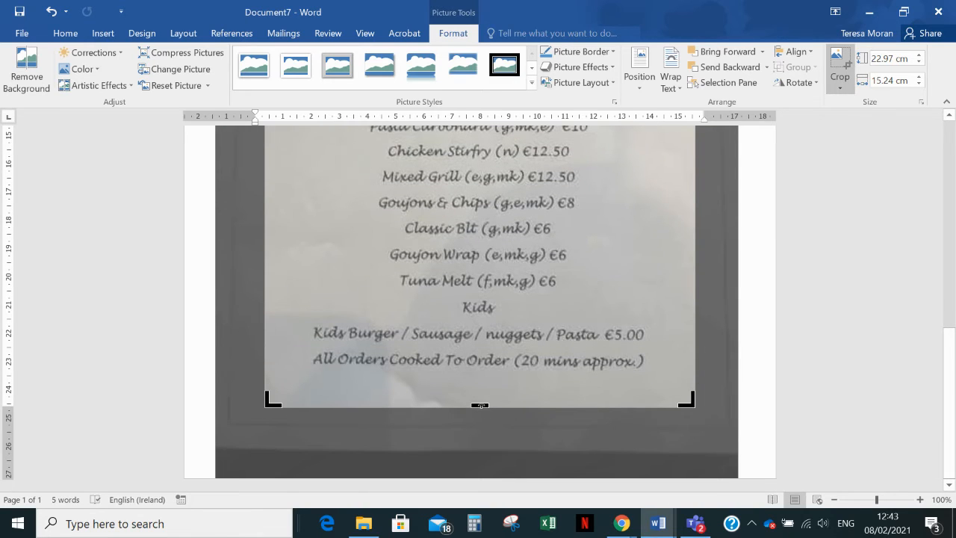
{"action": "left_click_drag", "start_coordinate": [480, 404], "coordinate": [479, 385]}
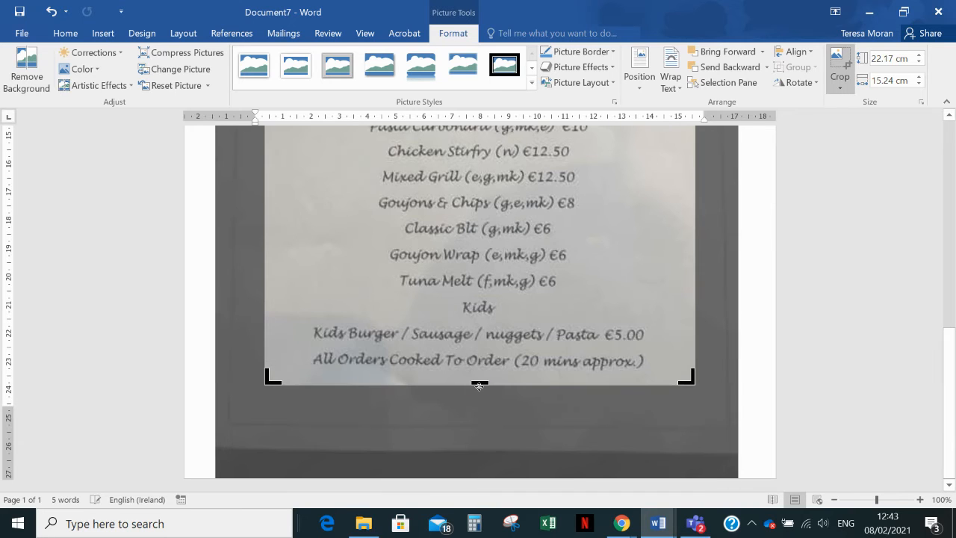
{"action": "left_click", "coordinate": [193, 240]}
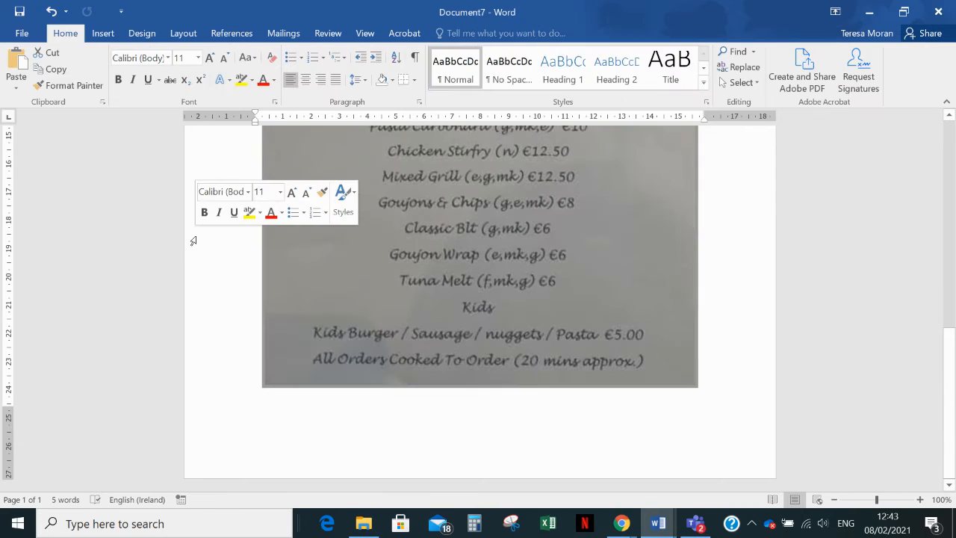
Colour the restaurant heading above the menu picture light pink using a custom font colour.
{"action": "scroll", "coordinate": [192, 239], "scroll_direction": "up", "scroll_amount": 10}
{"action": "scroll", "coordinate": [193, 237], "scroll_direction": "up", "scroll_amount": 2}
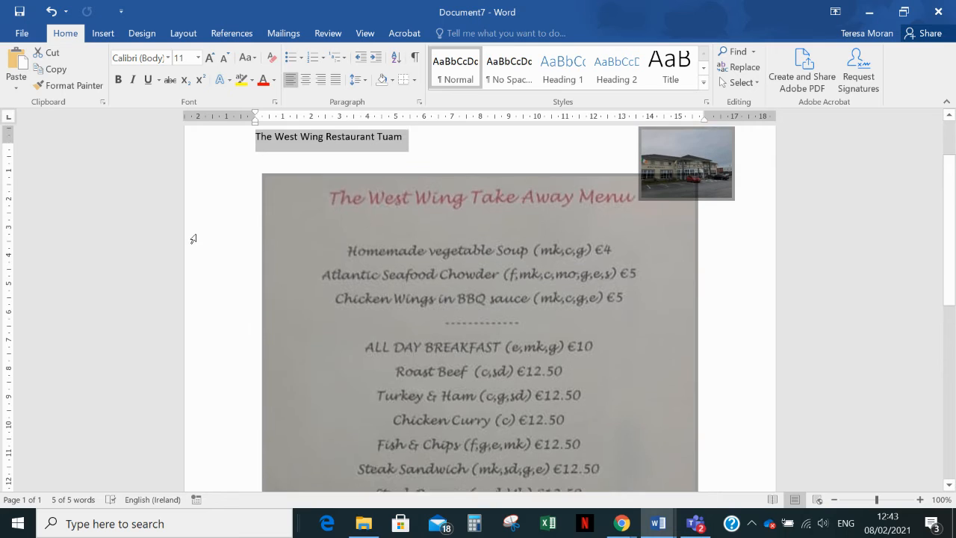
{"action": "left_click", "coordinate": [403, 184]}
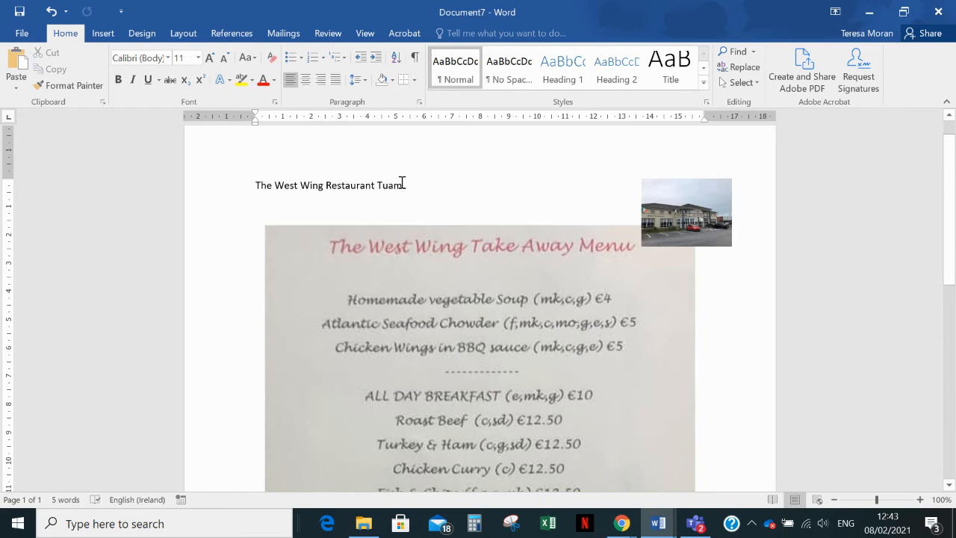
{"action": "left_click_drag", "start_coordinate": [402, 185], "coordinate": [261, 184]}
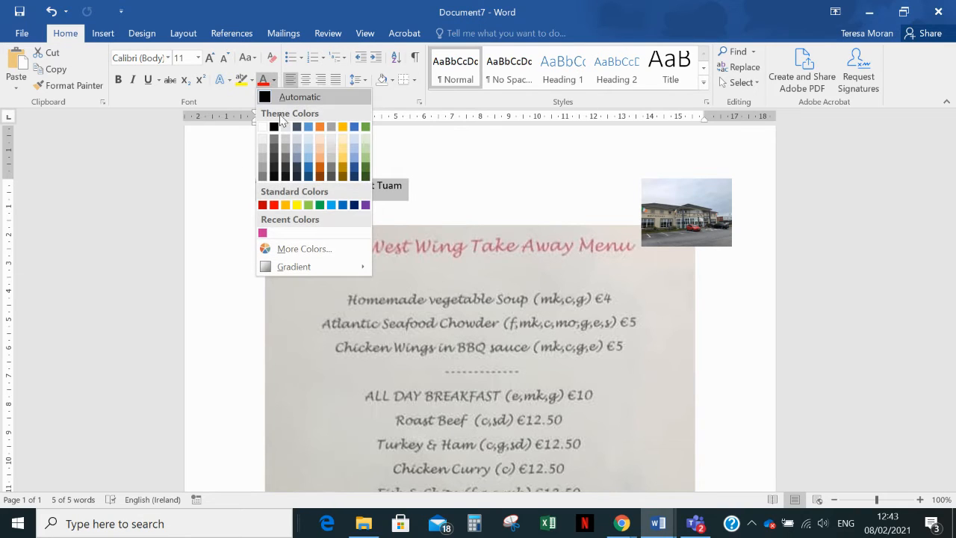
{"action": "left_click", "coordinate": [290, 250]}
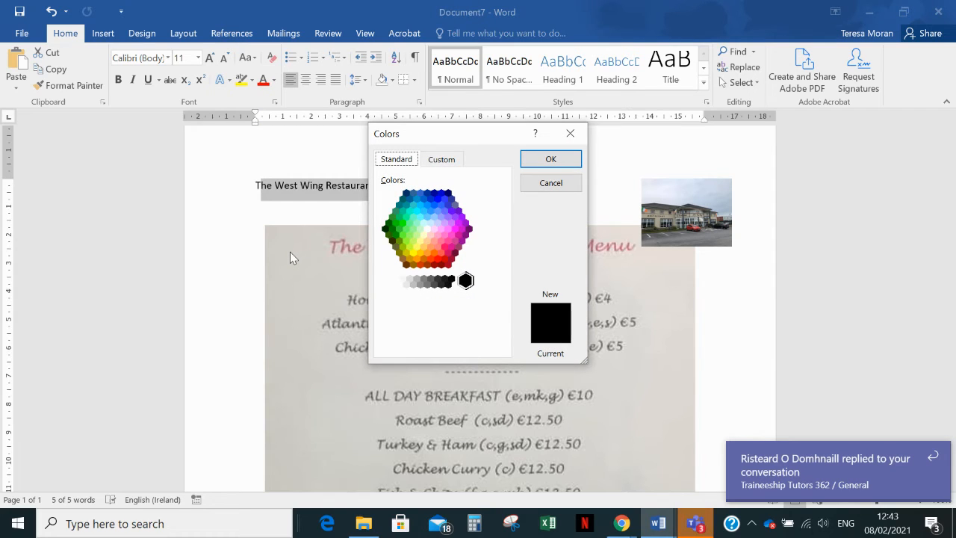
{"action": "left_click", "coordinate": [452, 236]}
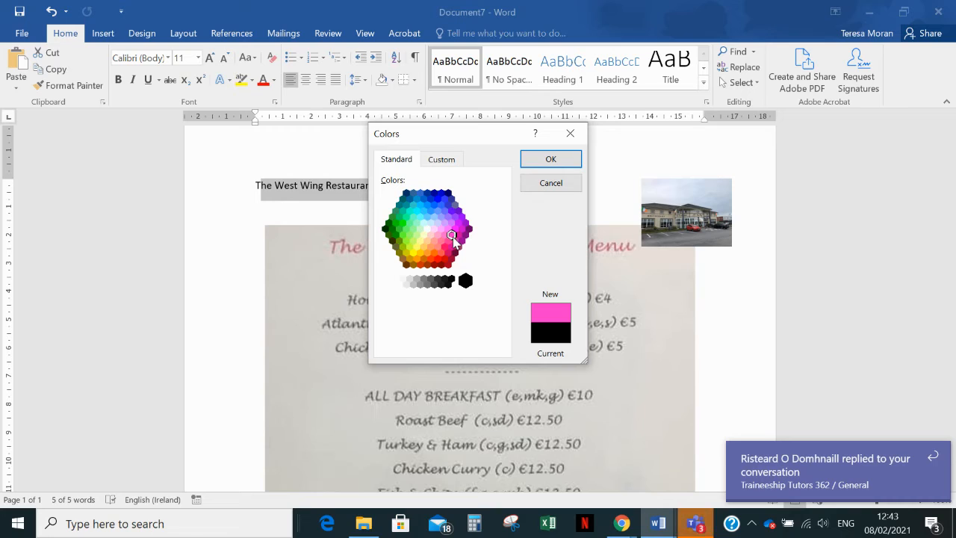
{"action": "left_click", "coordinate": [457, 247]}
{"action": "left_click", "coordinate": [441, 241]}
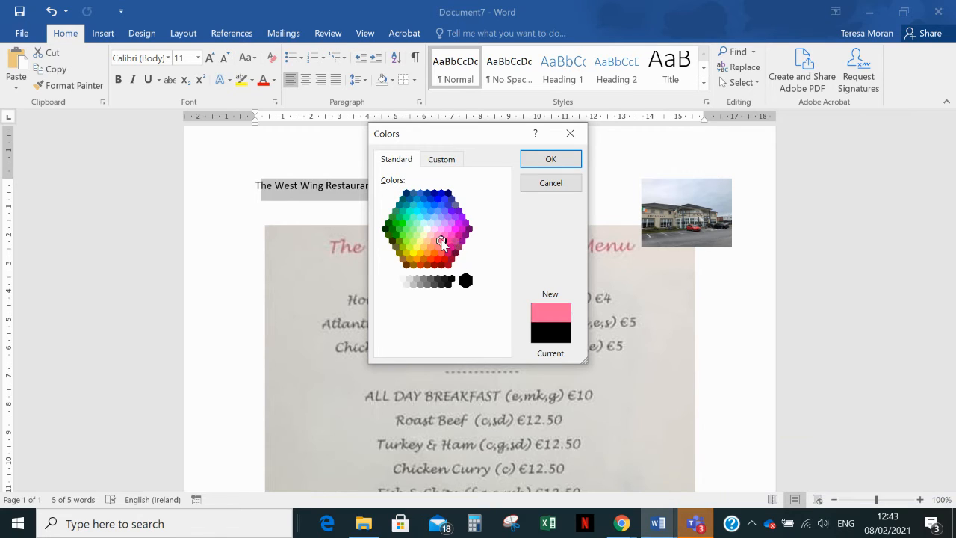
{"action": "left_click", "coordinate": [445, 236]}
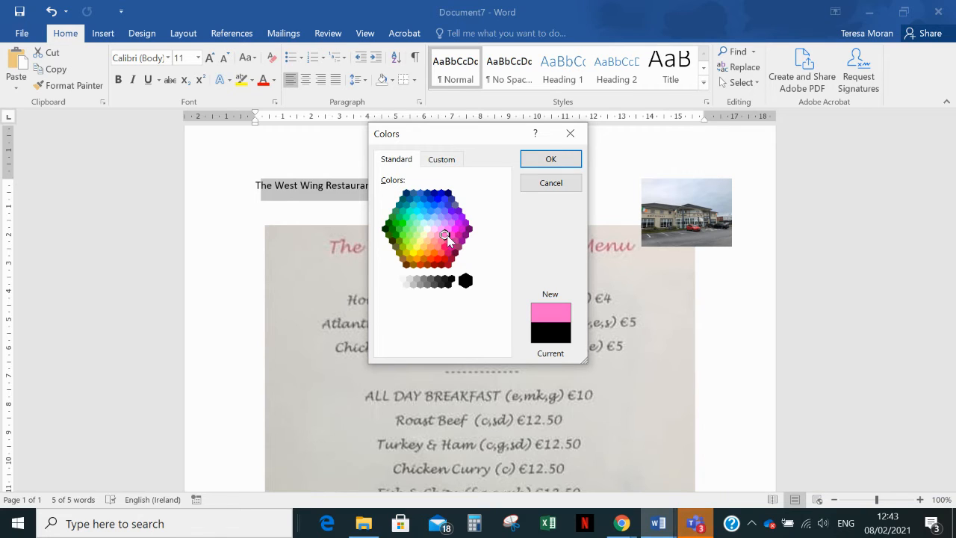
{"action": "left_click", "coordinate": [551, 157]}
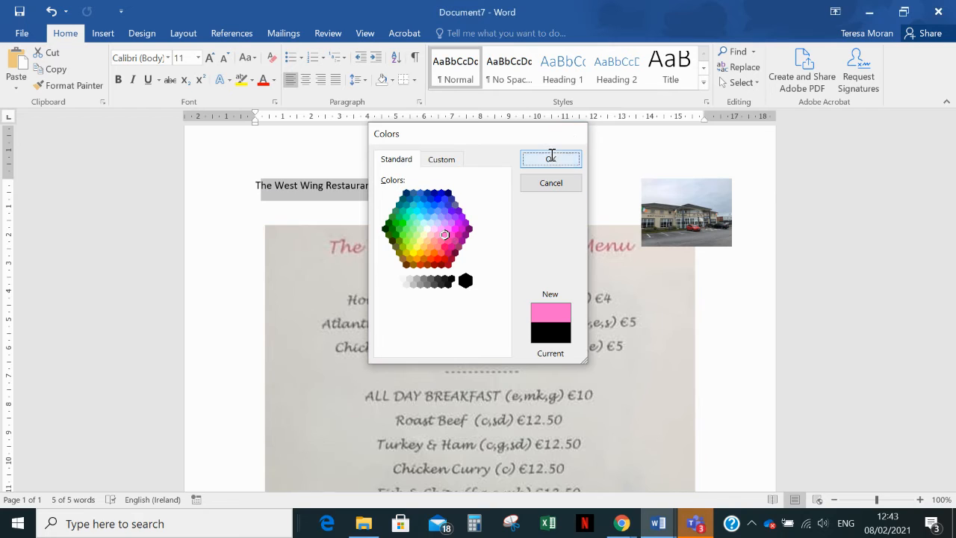
Centre the restaurant heading and make it bold at font size 22.
{"action": "left_click", "coordinate": [305, 81]}
{"action": "left_click", "coordinate": [122, 82]}
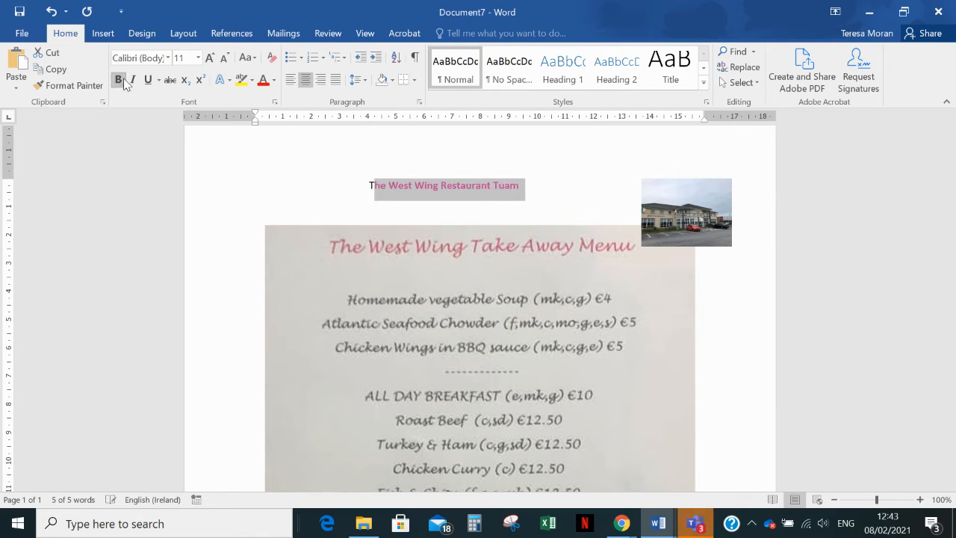
{"action": "left_click", "coordinate": [198, 58]}
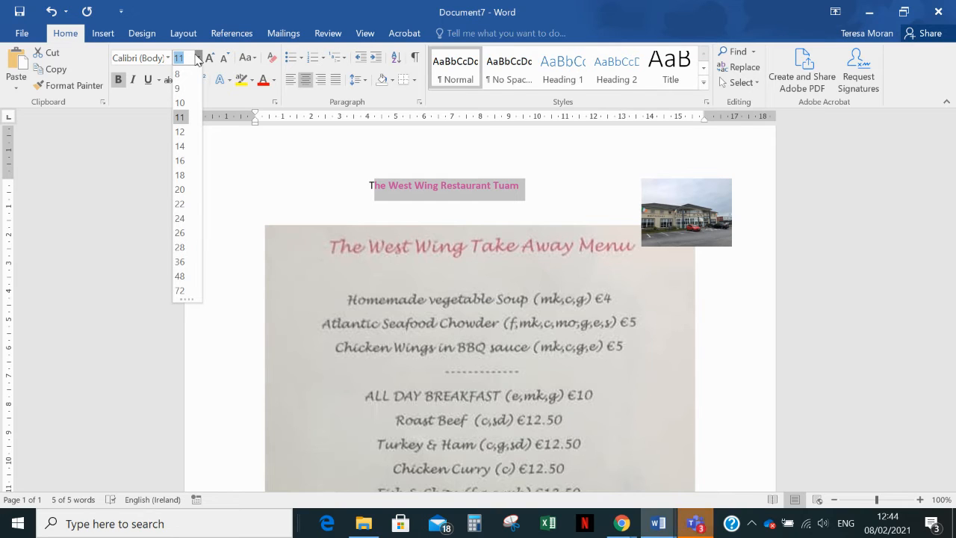
{"action": "left_click", "coordinate": [180, 203]}
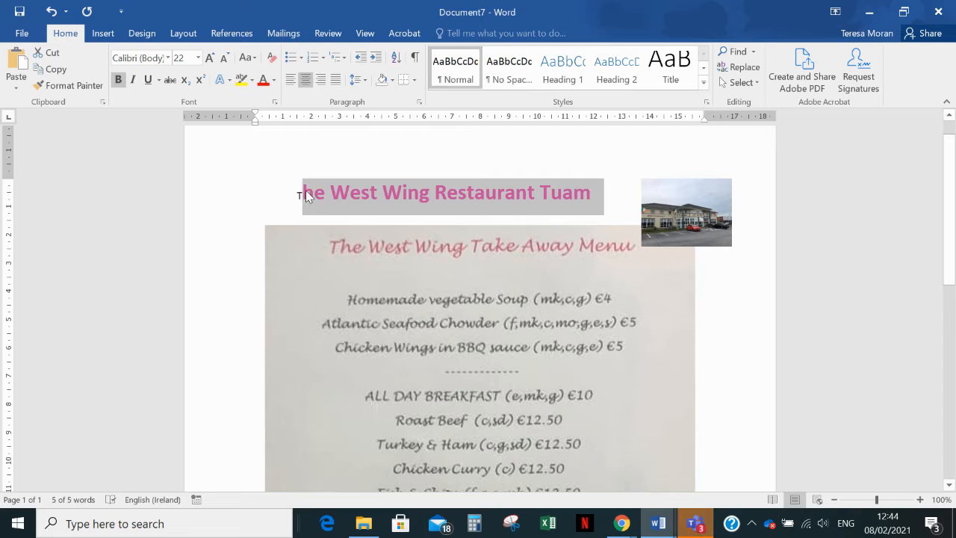
Retype "The" at the start of the heading in the bold size 22 formatting and centre the line again.
{"action": "left_click", "coordinate": [308, 194]}
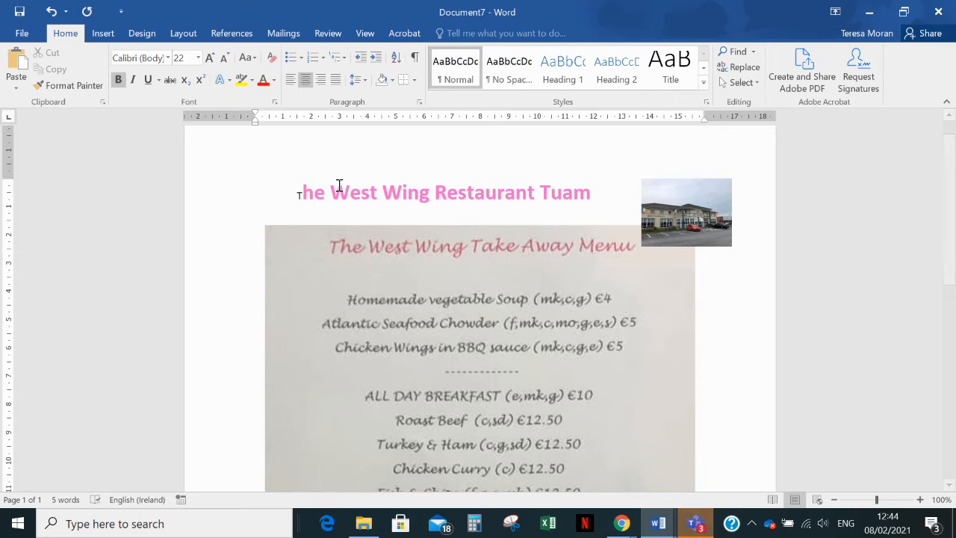
{"action": "key", "text": "BackSpace"}
{"action": "key", "text": "BackSpace"}
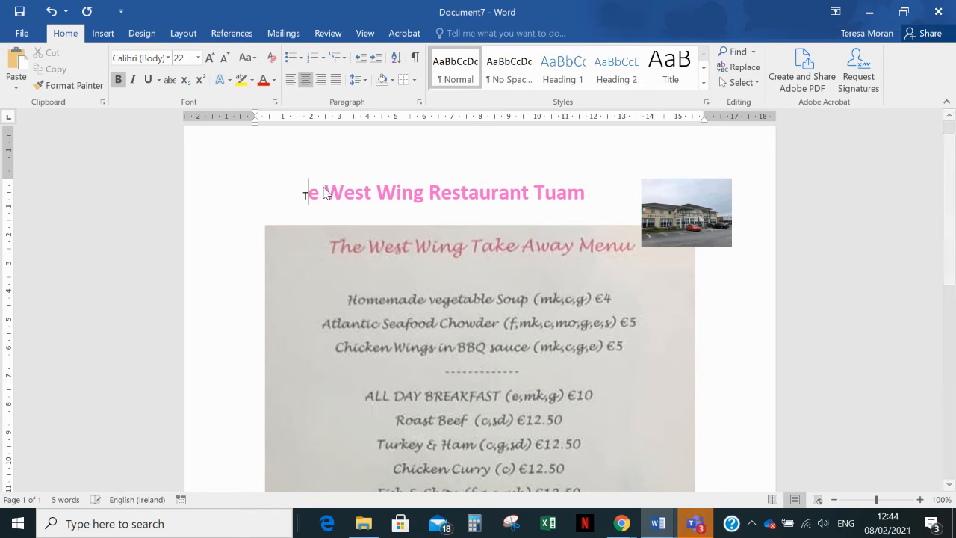
{"action": "type", "text": "T"}
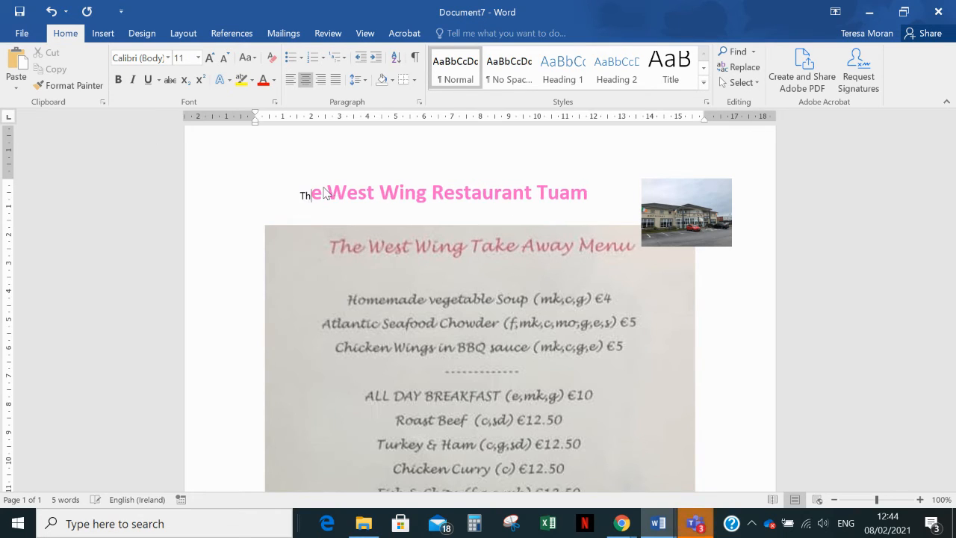
{"action": "key", "text": "BackSpace"}
{"action": "key", "text": "Right"}
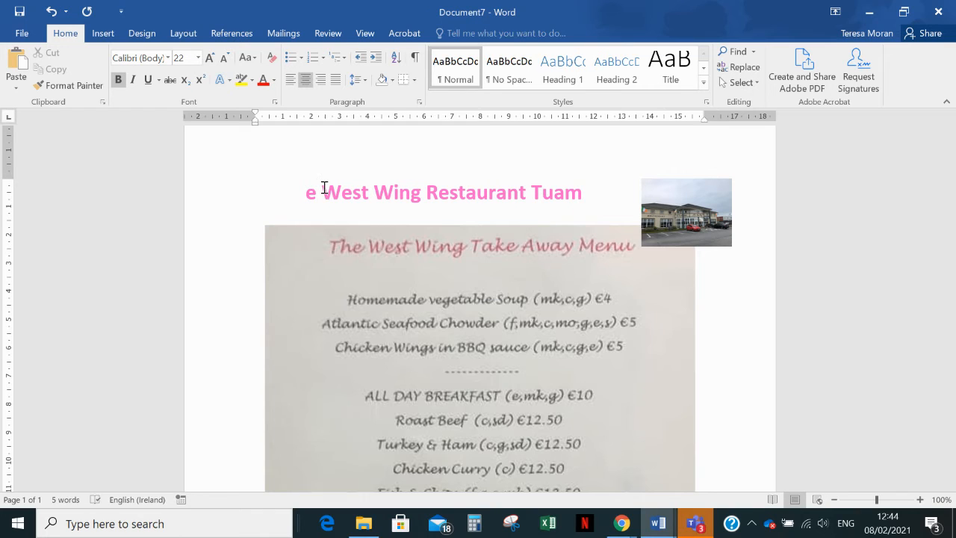
{"action": "type", "text": "Thje"}
{"action": "key", "text": "BackSpace"}
{"action": "key", "text": "BackSpace"}
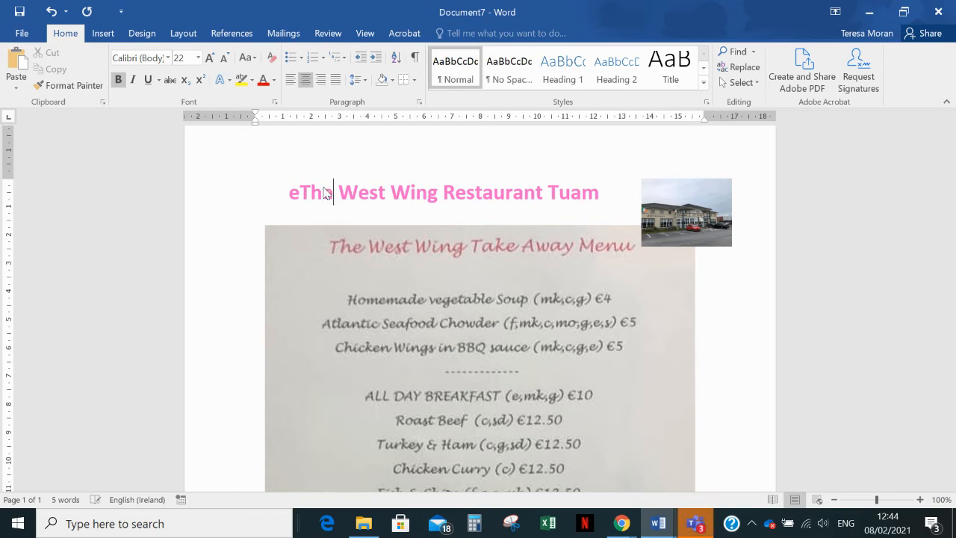
{"action": "key", "text": "BackSpace"}
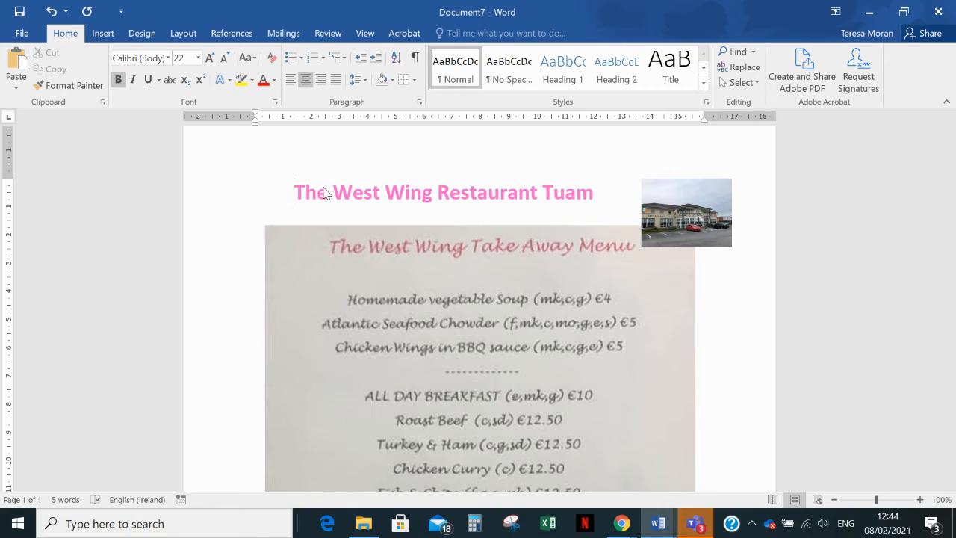
{"action": "key", "text": "ctrl+l"}
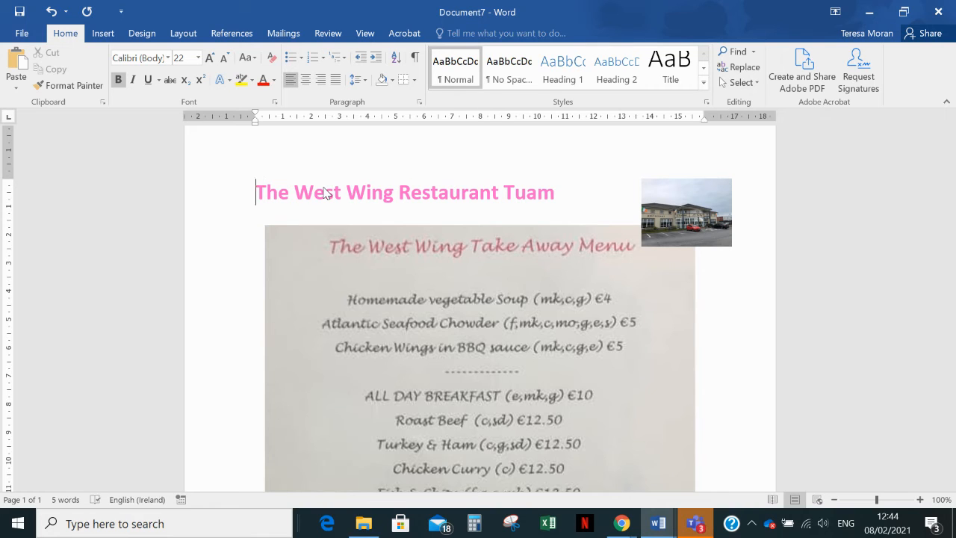
{"action": "left_click", "coordinate": [307, 80]}
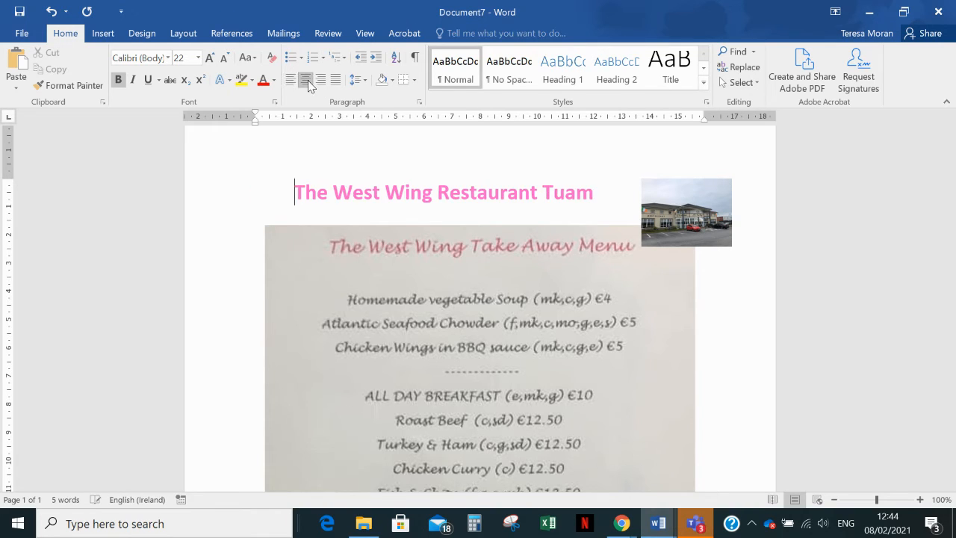
Recolour the whole restaurant heading with a darker pink from the standard colour palette.
{"action": "left_click_drag", "start_coordinate": [594, 193], "coordinate": [318, 194]}
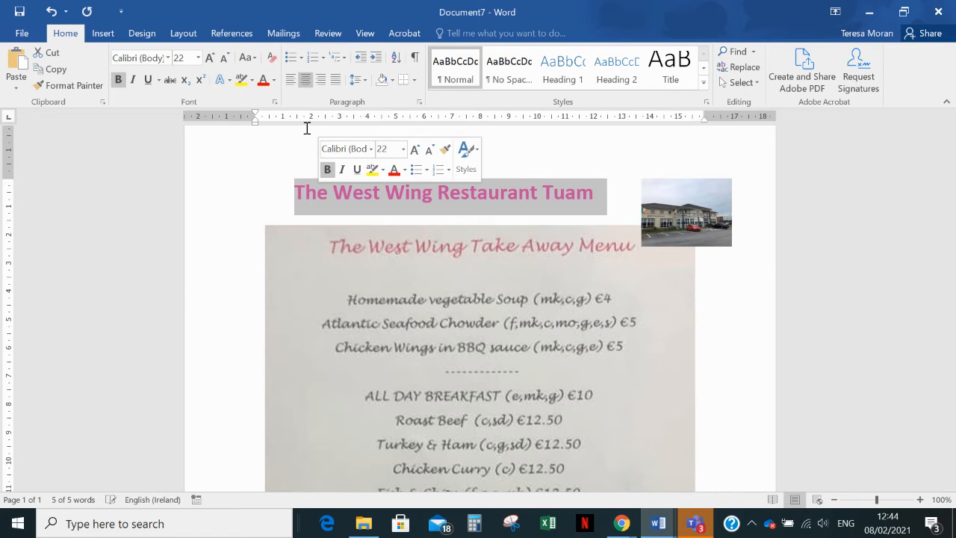
{"action": "left_click", "coordinate": [274, 80]}
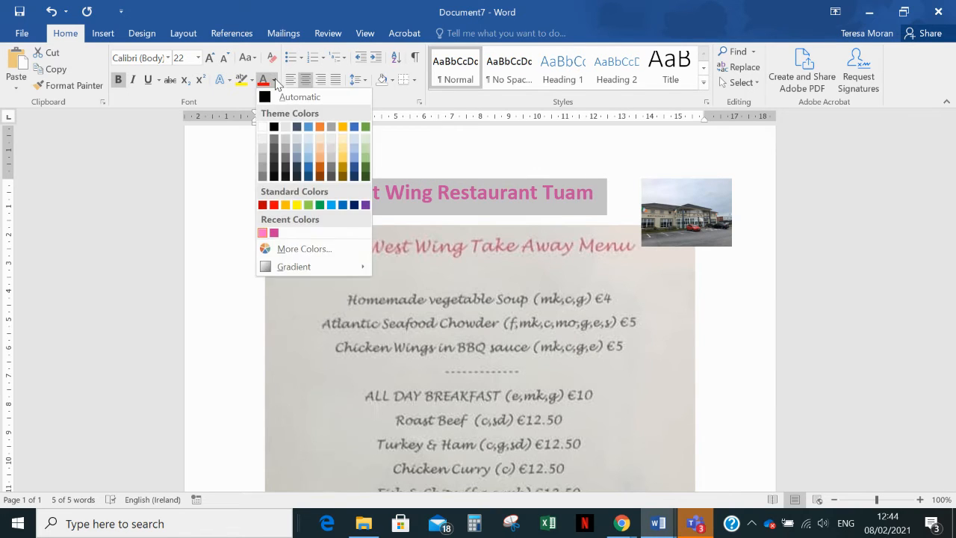
{"action": "left_click", "coordinate": [302, 249]}
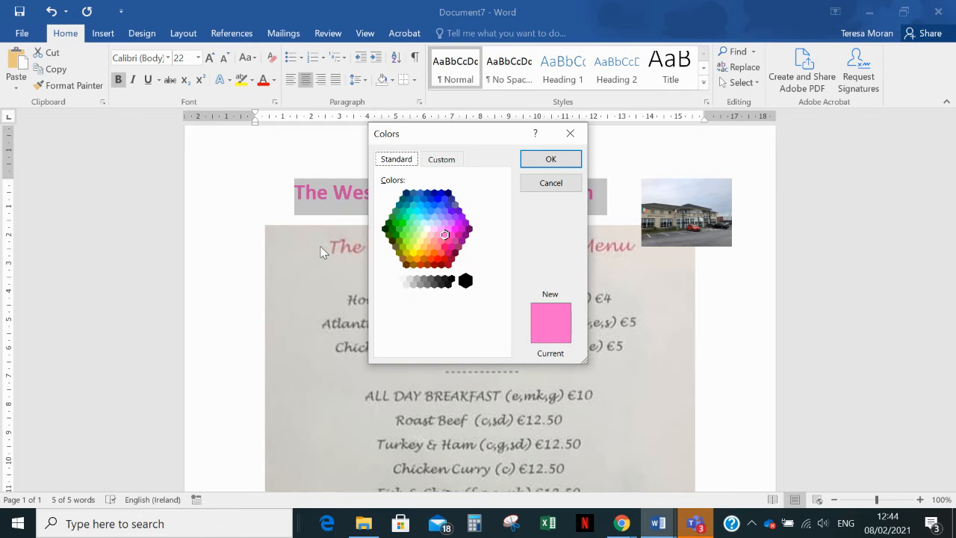
{"action": "left_click", "coordinate": [454, 246]}
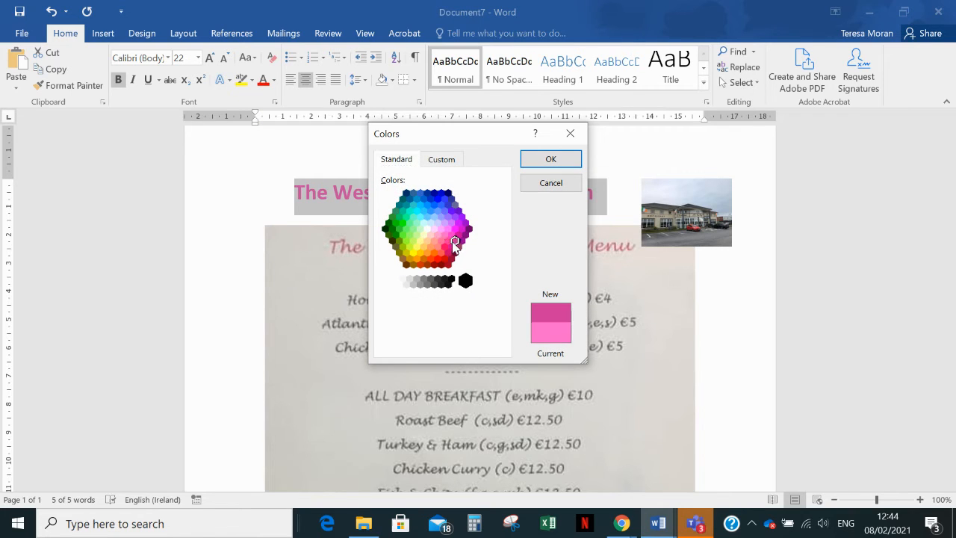
{"action": "left_click", "coordinate": [550, 159]}
{"action": "left_click", "coordinate": [541, 159]}
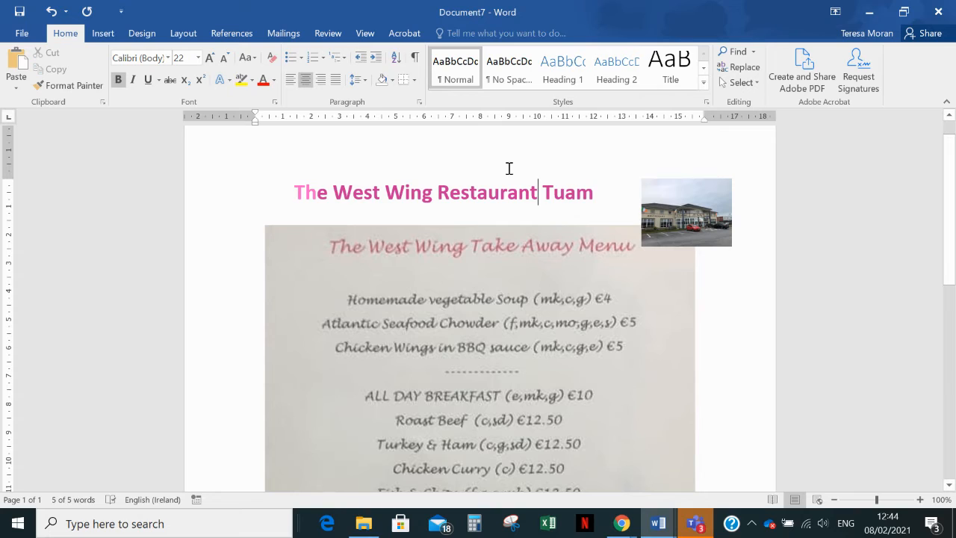
Apply the recently used darker pink to the first two letters of the heading, "Th".
{"action": "left_click_drag", "start_coordinate": [316, 192], "coordinate": [295, 194]}
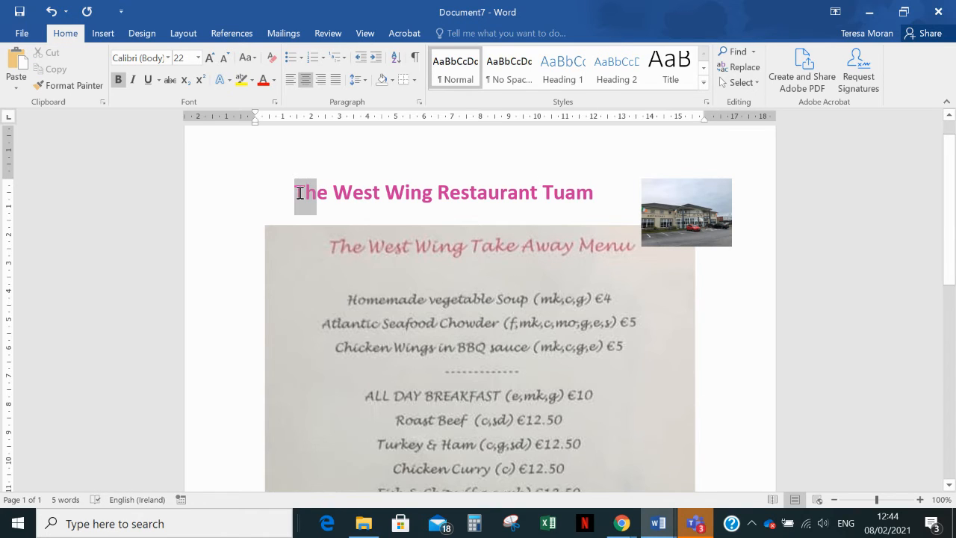
{"action": "left_click", "coordinate": [273, 80]}
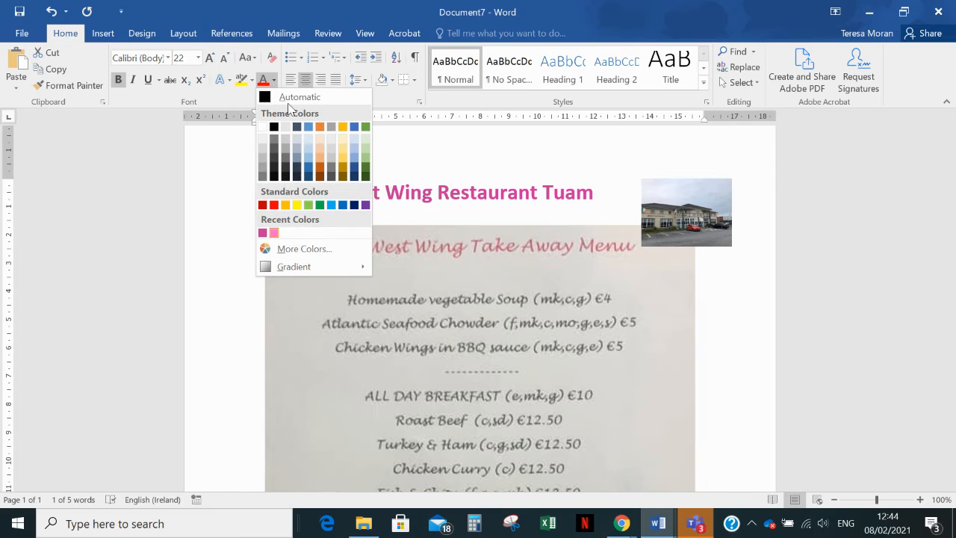
{"action": "left_click", "coordinate": [263, 234]}
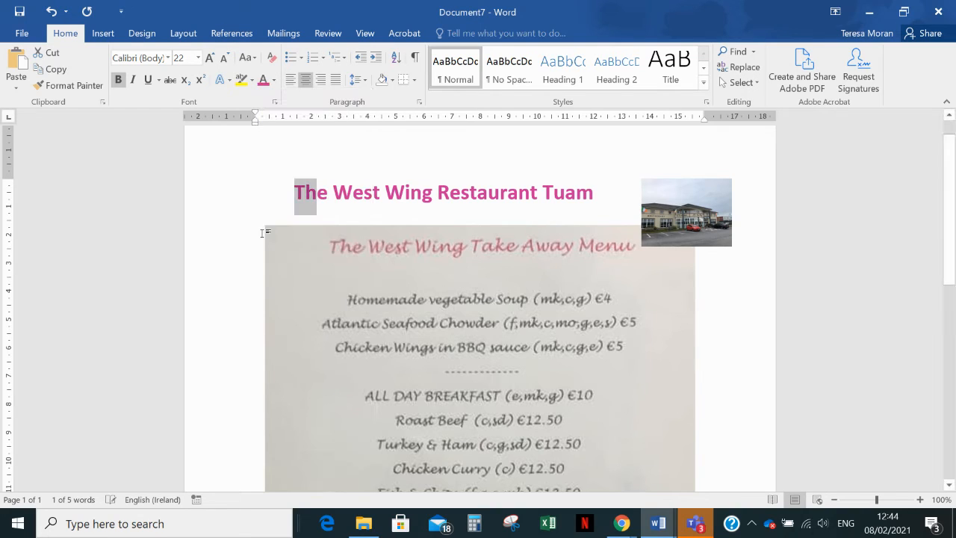
{"action": "left_click", "coordinate": [417, 214]}
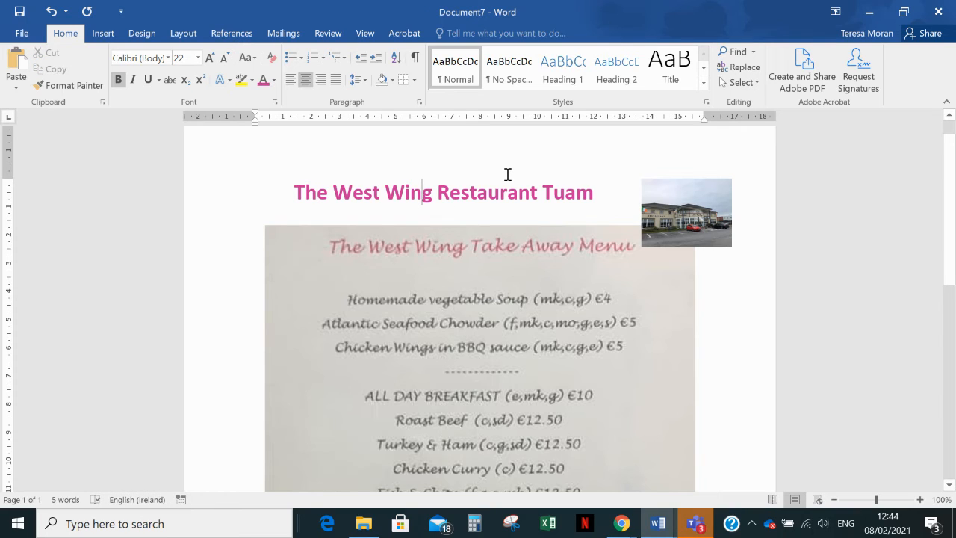
Move the small building photo slightly closer to the end of the restaurant heading.
{"action": "left_click", "coordinate": [669, 202]}
{"action": "left_click_drag", "start_coordinate": [669, 202], "coordinate": [662, 157]}
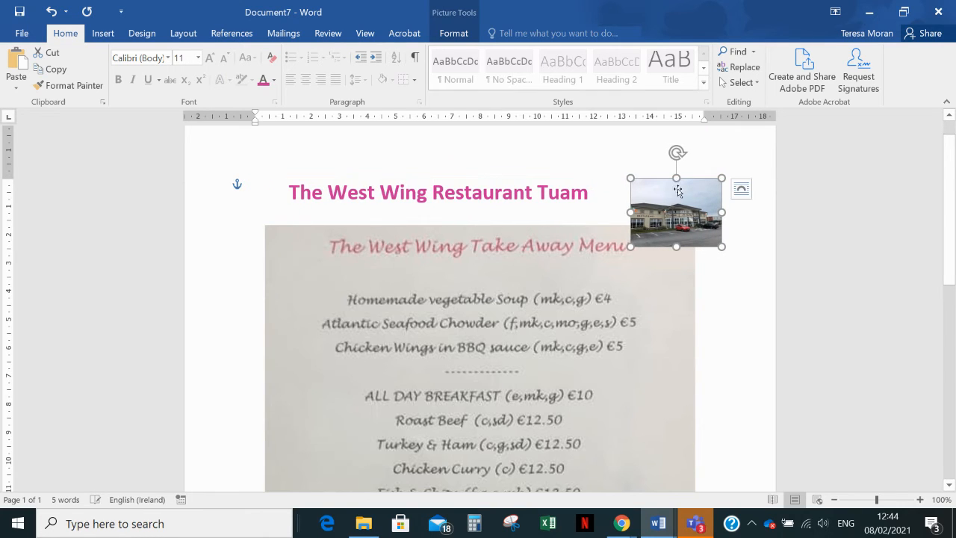
{"action": "mouse_move", "coordinate": [670, 215]}
{"action": "left_mouse_down"}
{"action": "mouse_move", "coordinate": [678, 220]}
{"action": "mouse_move", "coordinate": [670, 201]}
{"action": "left_mouse_up"}
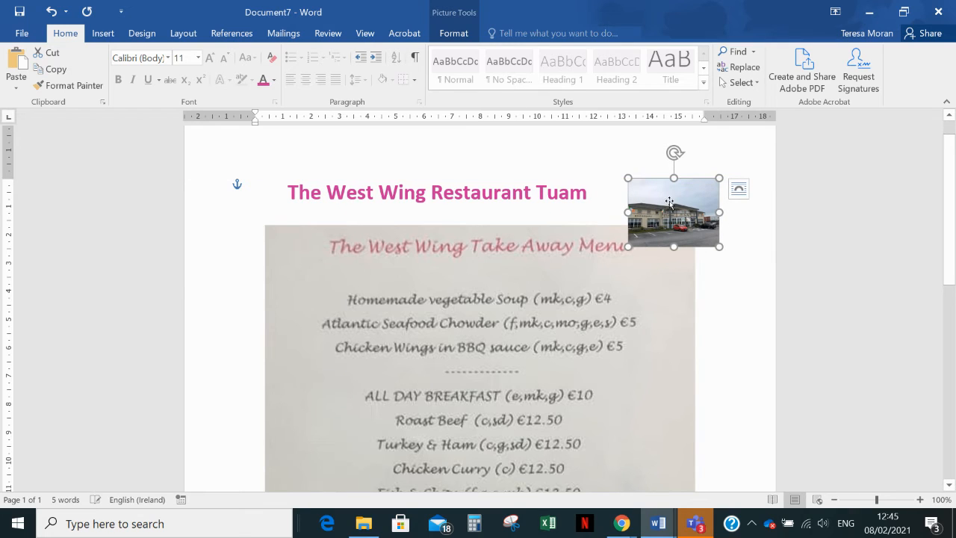
Set the text wrapping of the small building photo to Through.
{"action": "left_click", "coordinate": [451, 34]}
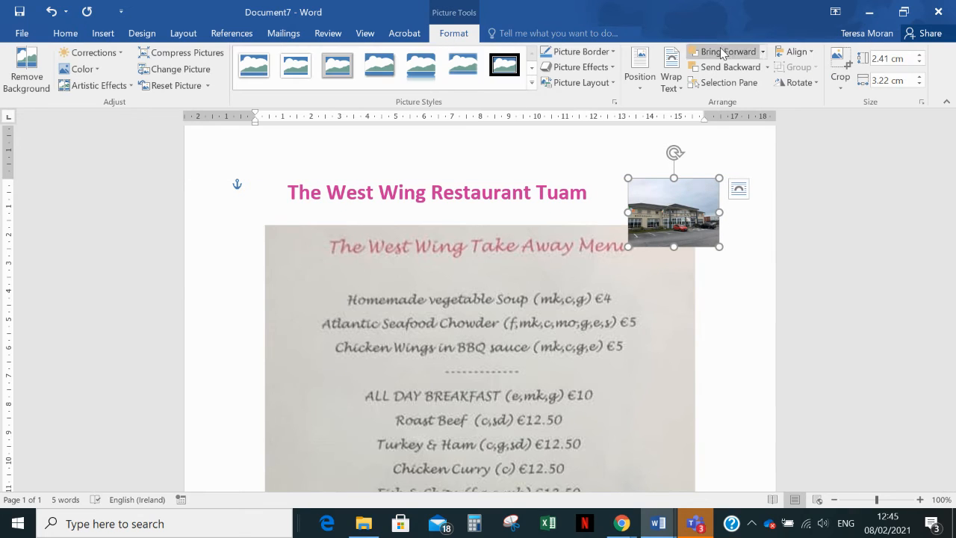
{"action": "left_click", "coordinate": [671, 67]}
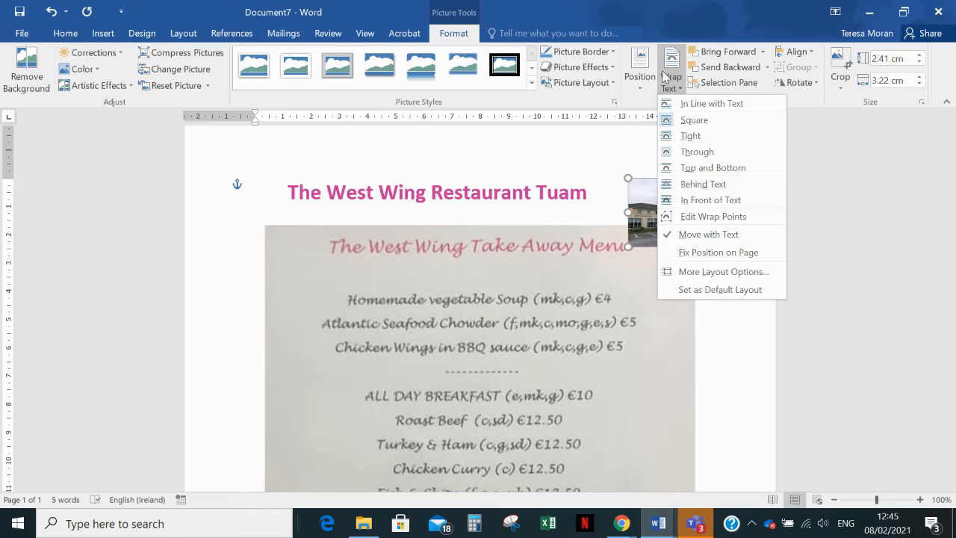
{"action": "left_click", "coordinate": [687, 154]}
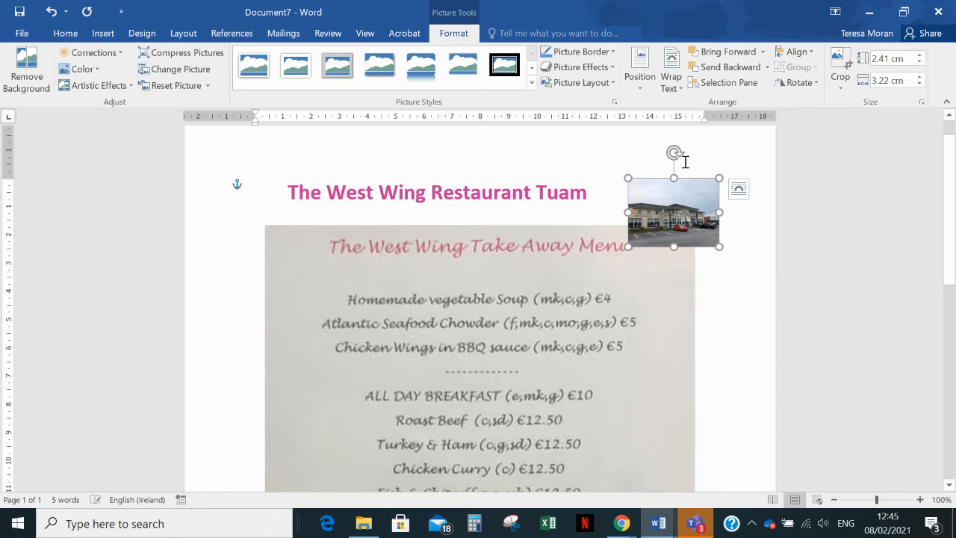
Reduce the page's top margin and shift the building photo slightly closer to the centre of the page beside the heading.
{"action": "left_click_drag", "start_coordinate": [664, 188], "coordinate": [650, 183]}
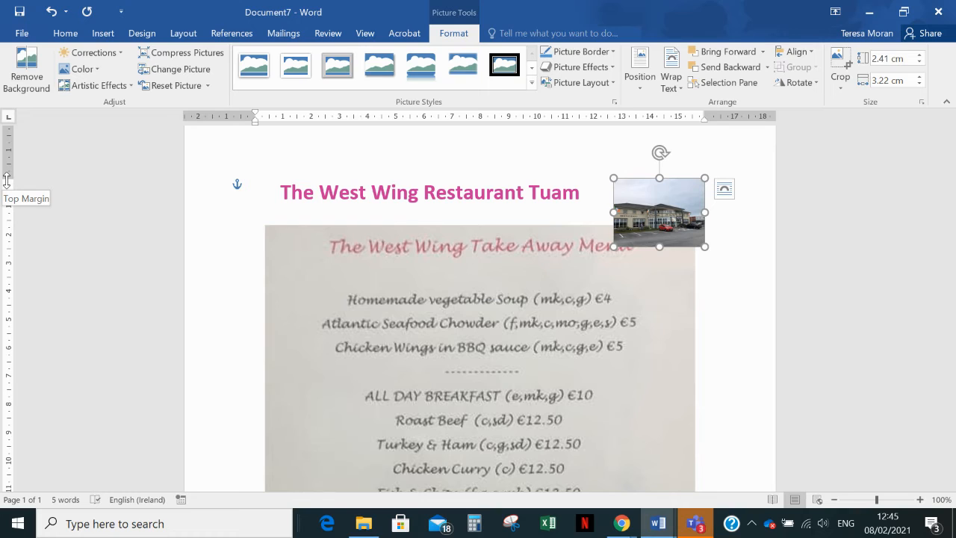
{"action": "left_click_drag", "start_coordinate": [7, 180], "coordinate": [8, 158]}
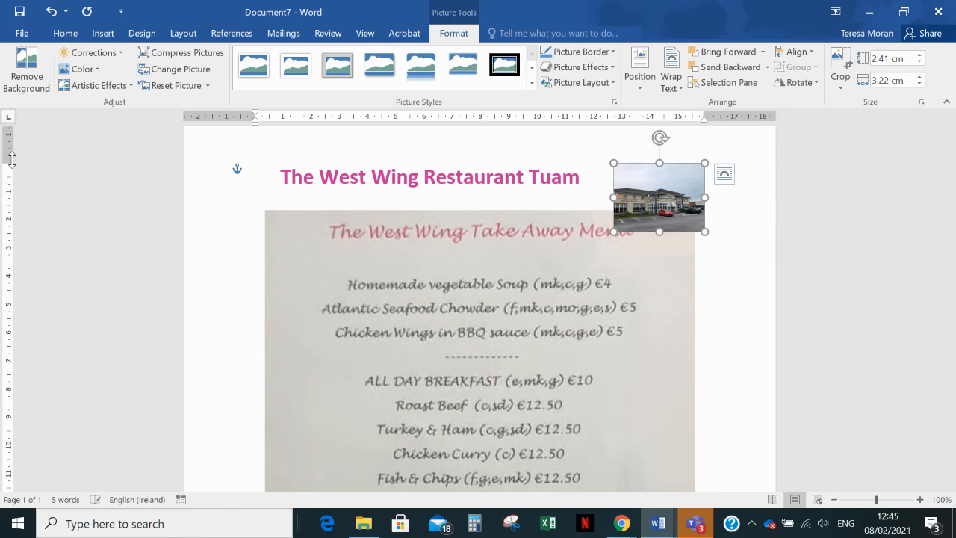
{"action": "mouse_move", "coordinate": [669, 191]}
{"action": "left_mouse_down"}
{"action": "mouse_move", "coordinate": [646, 187]}
{"action": "mouse_move", "coordinate": [686, 188]}
{"action": "left_mouse_up"}
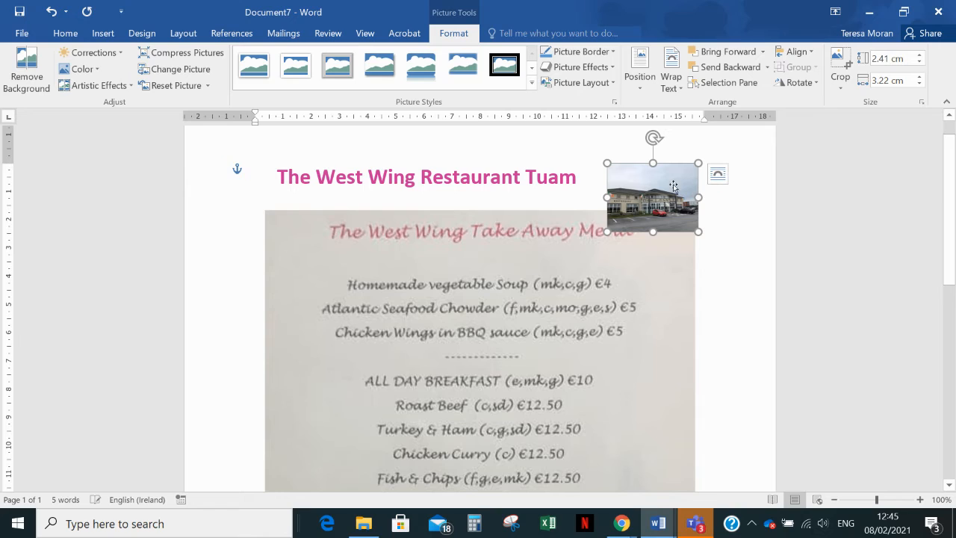
Move the take away menu picture down the page so it sits clear of the building photo.
{"action": "left_click", "coordinate": [418, 270]}
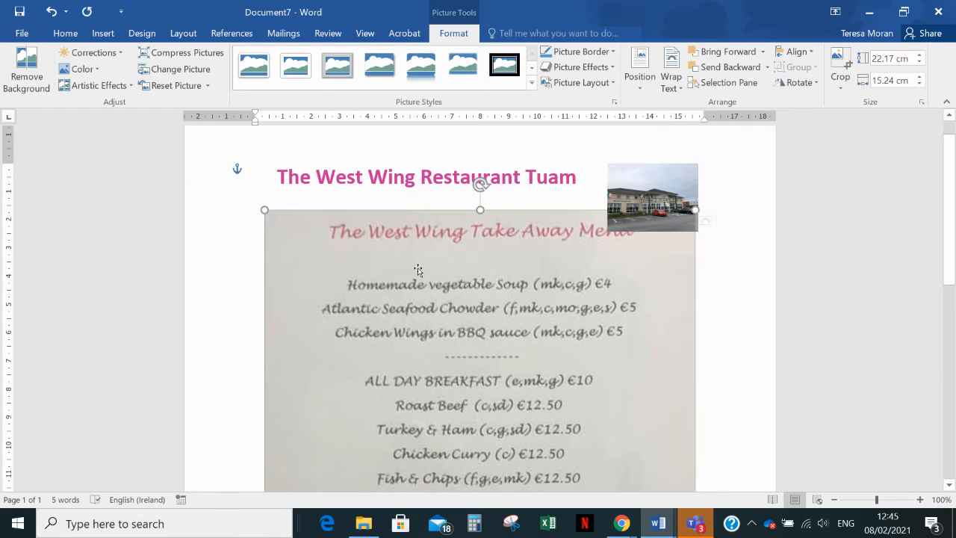
{"action": "left_click", "coordinate": [639, 82]}
{"action": "left_click", "coordinate": [684, 274]}
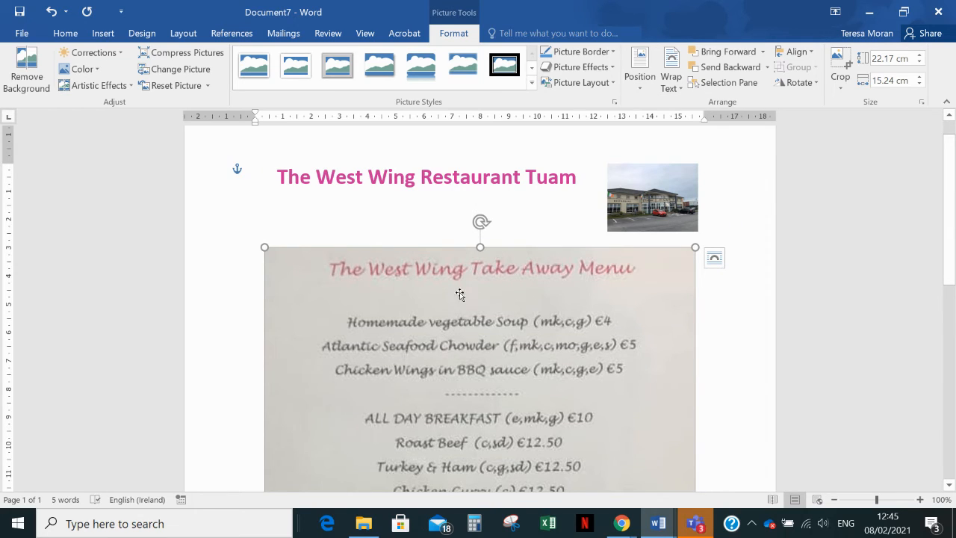
{"action": "left_click_drag", "start_coordinate": [437, 299], "coordinate": [441, 285]}
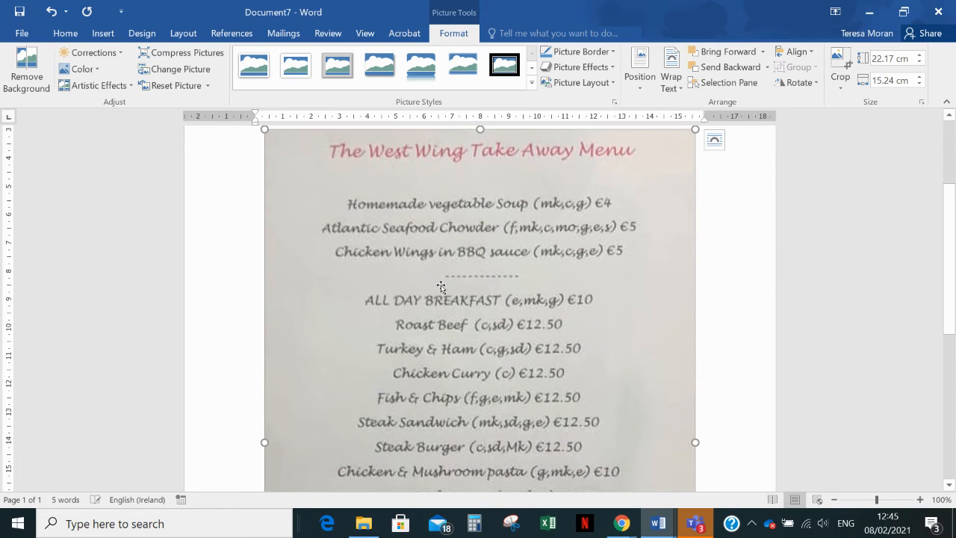
Show the whole page and move the building photo down below the end of the heading, over the menu picture's upper corner.
{"action": "left_click", "coordinate": [365, 34]}
{"action": "left_click", "coordinate": [310, 52]}
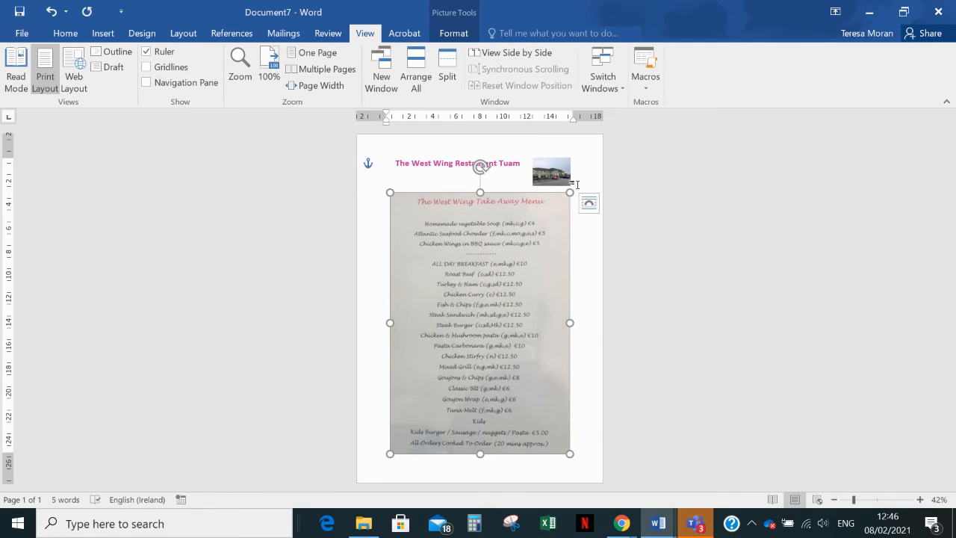
{"action": "mouse_move", "coordinate": [551, 176]}
{"action": "left_mouse_down"}
{"action": "mouse_move", "coordinate": [551, 202]}
{"action": "mouse_move", "coordinate": [558, 191]}
{"action": "left_mouse_up"}
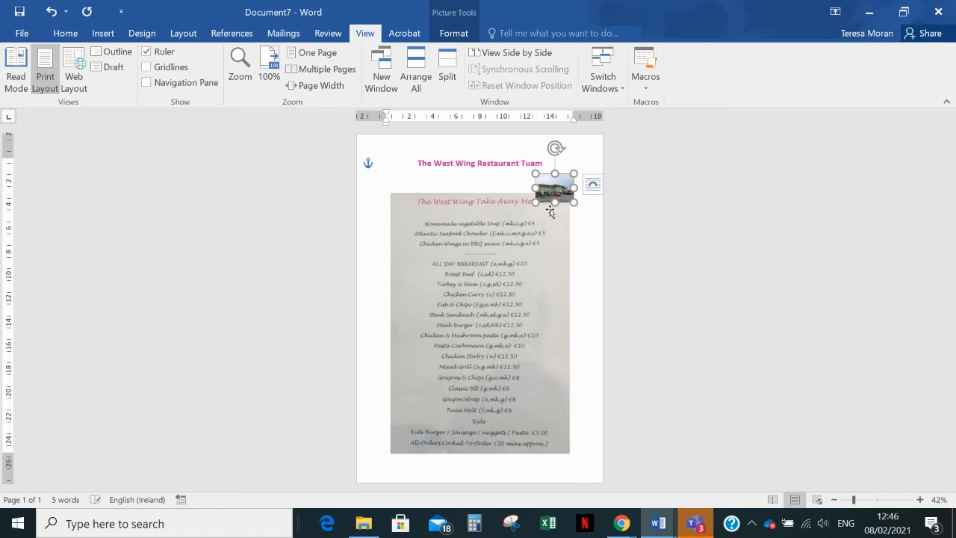
{"action": "left_click", "coordinate": [490, 239]}
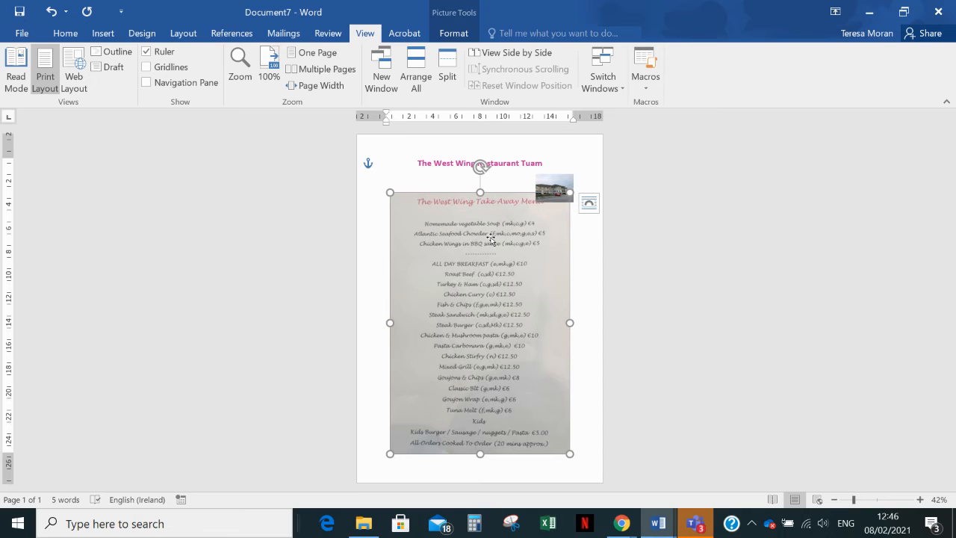
{"action": "left_click", "coordinate": [549, 189]}
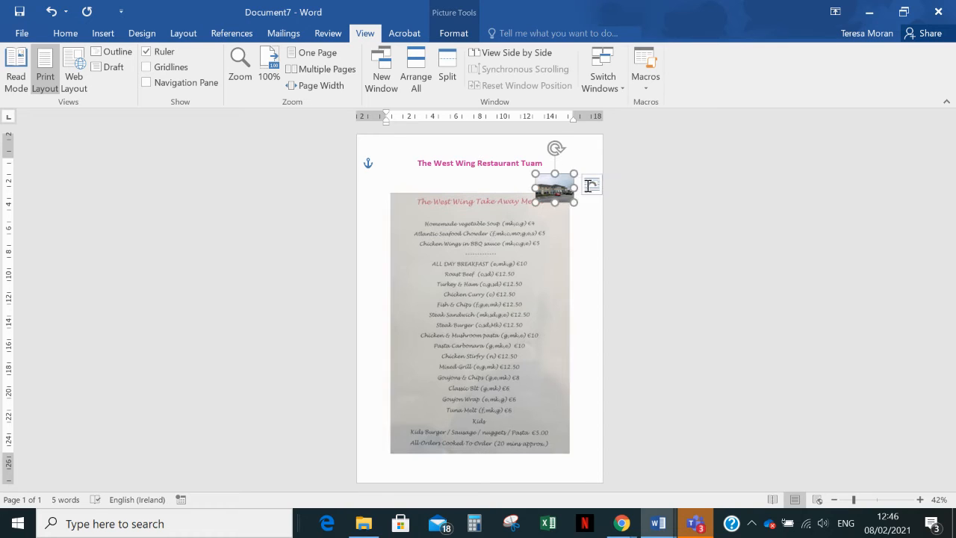
Nudge the building photo slightly up and to the left, in line with the menu picture's right edge.
{"action": "key", "text": "Up"}
{"action": "key", "text": "Up"}
{"action": "key", "text": "Up"}
{"action": "key", "text": "Up"}
{"action": "key", "text": "Up"}
{"action": "key", "text": "Up"}
{"action": "key", "text": "Up"}
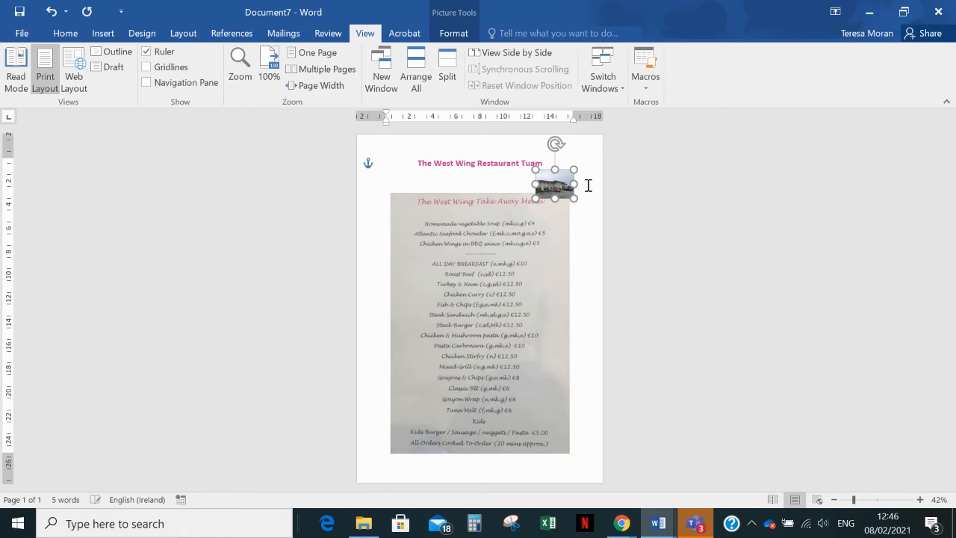
{"action": "key", "text": "Left"}
{"action": "key", "text": "Left"}
{"action": "key", "text": "Left"}
{"action": "key", "text": "Left"}
{"action": "key", "text": "Left"}
{"action": "key", "text": "Left"}
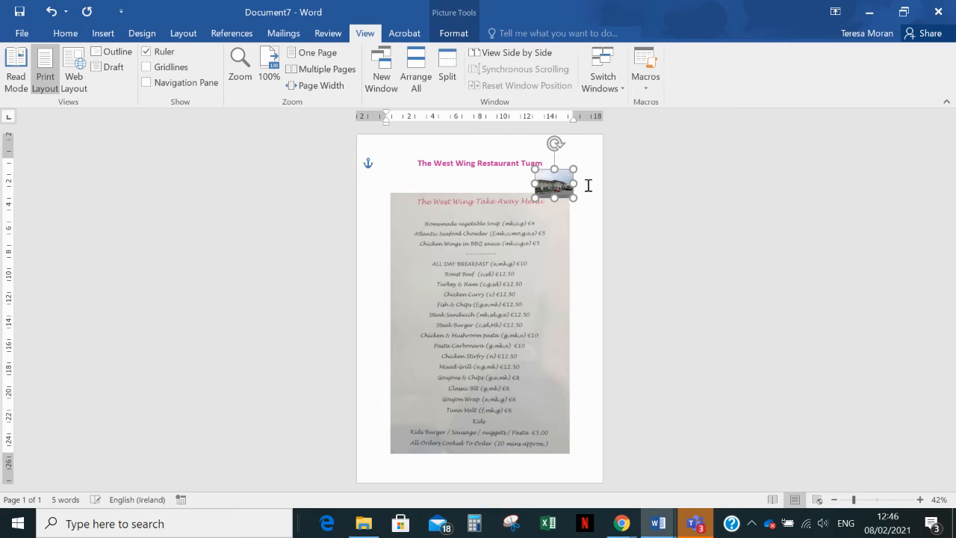
{"action": "left_click", "coordinate": [629, 210]}
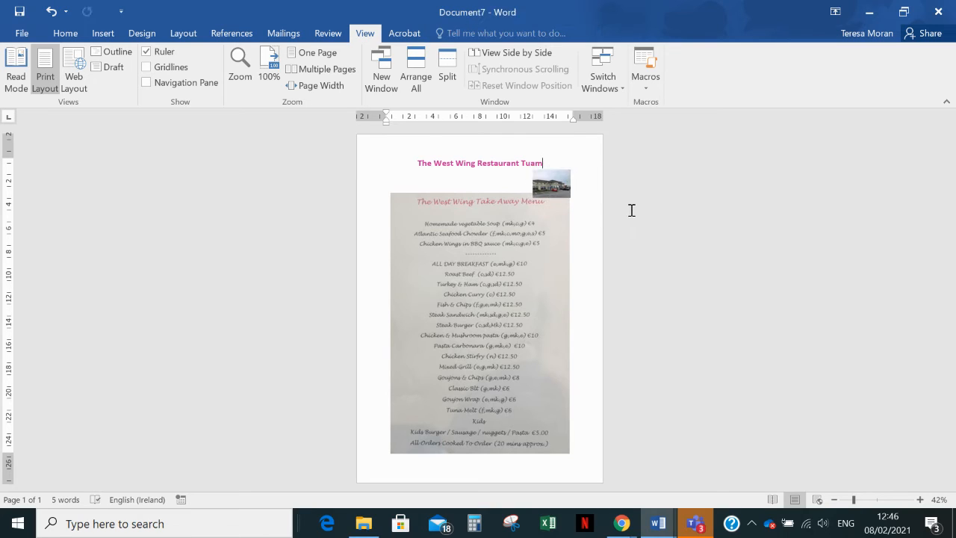
{"action": "left_click", "coordinate": [547, 182]}
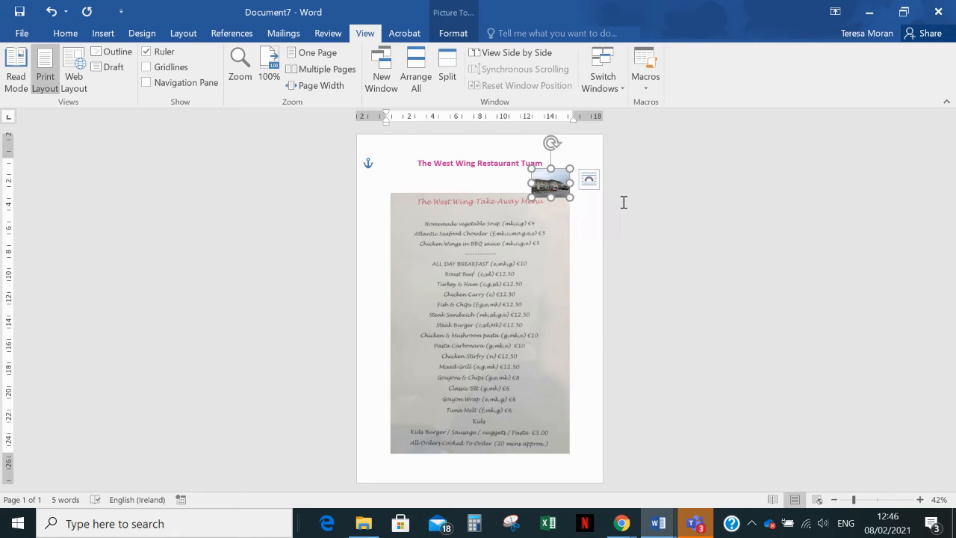
{"action": "left_click", "coordinate": [658, 247]}
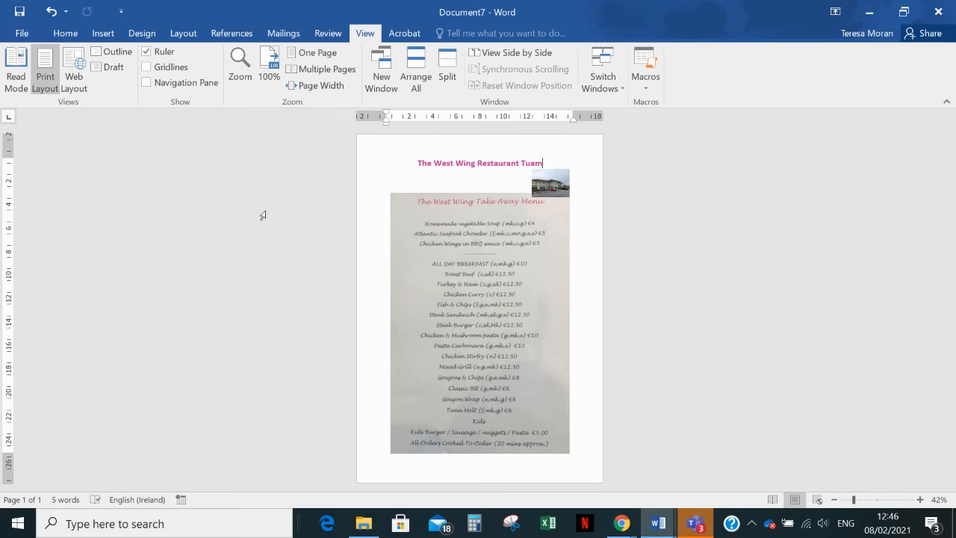
View the page at 100% and try small position adjustments of the building photo just below the end of the heading.
{"action": "left_click", "coordinate": [263, 67]}
{"action": "left_click", "coordinate": [667, 208]}
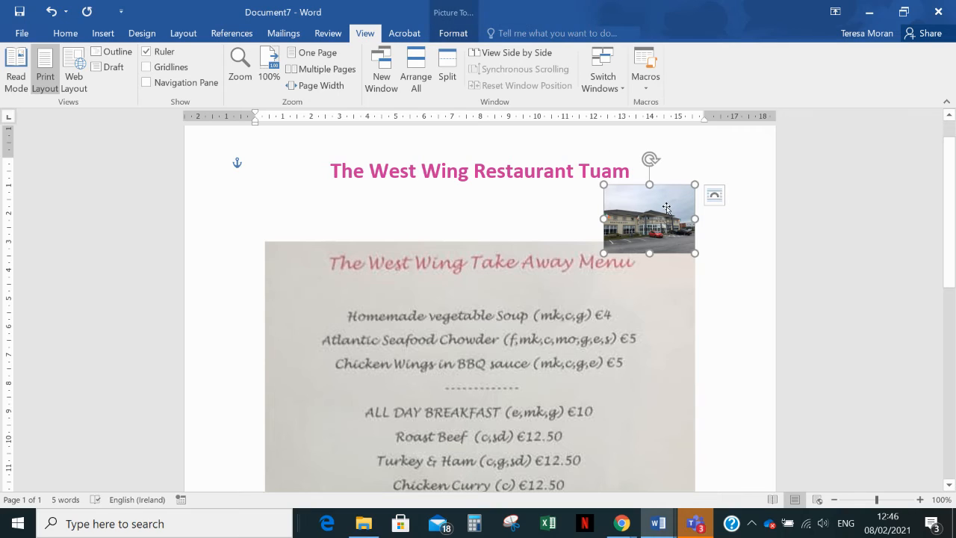
{"action": "key", "text": "Up"}
{"action": "key", "text": "Down"}
{"action": "key", "text": "Left"}
{"action": "mouse_move", "coordinate": [663, 209]}
{"action": "left_mouse_down"}
{"action": "mouse_move", "coordinate": [640, 207]}
{"action": "mouse_move", "coordinate": [660, 205]}
{"action": "left_mouse_up"}
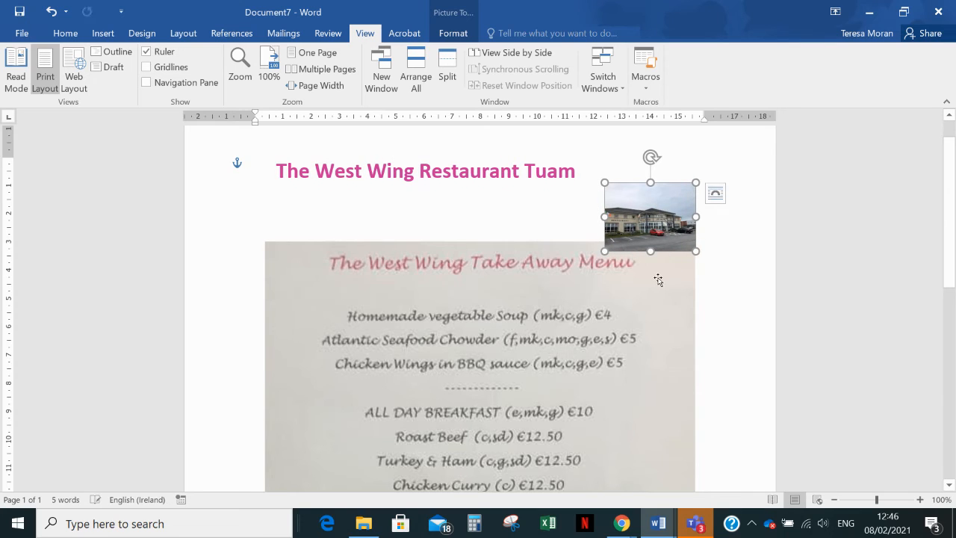
{"action": "key", "text": "Up"}
{"action": "key", "text": "Down"}
{"action": "key", "text": "Left"}
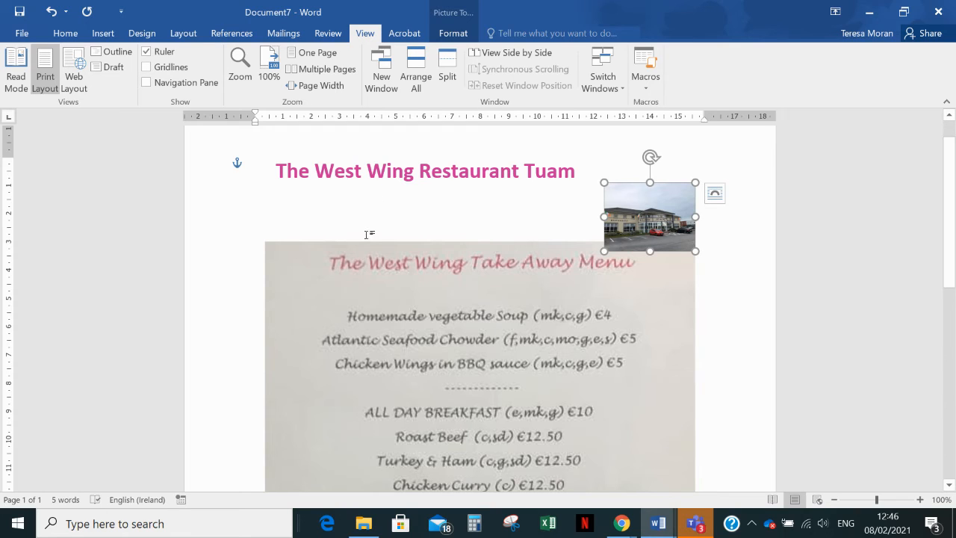
{"action": "key", "text": "Down"}
{"action": "key", "text": "Down"}
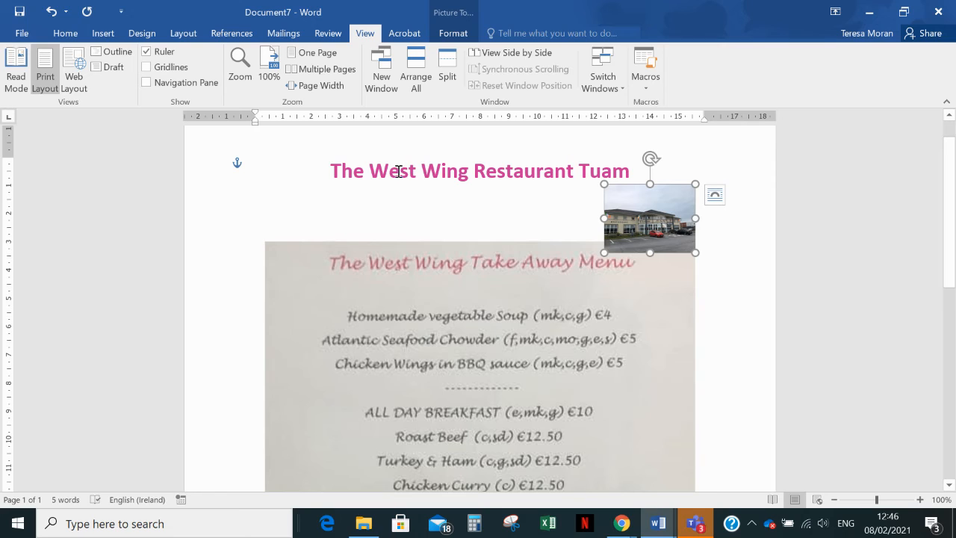
Left-align the West Wing Restaurant Tuam heading.
{"action": "left_click", "coordinate": [446, 168]}
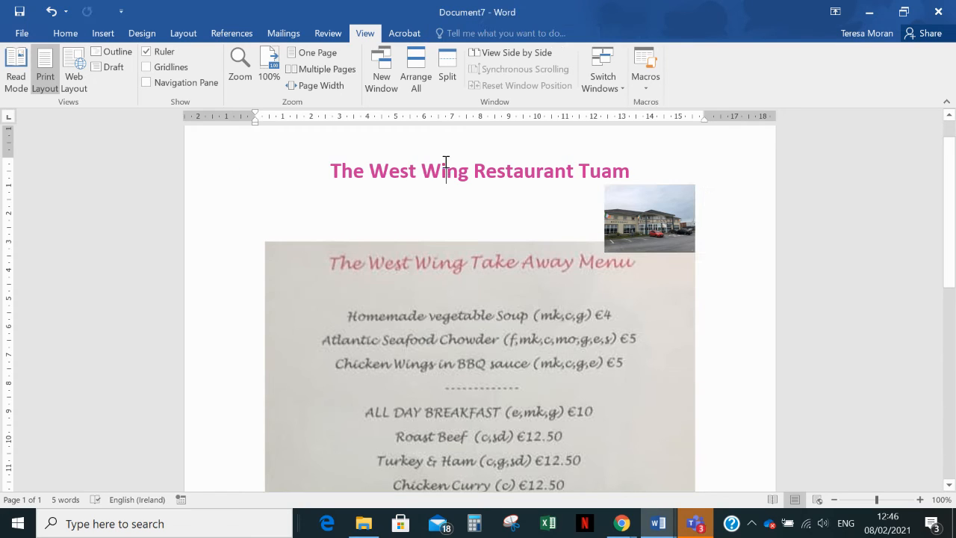
{"action": "left_click", "coordinate": [65, 33]}
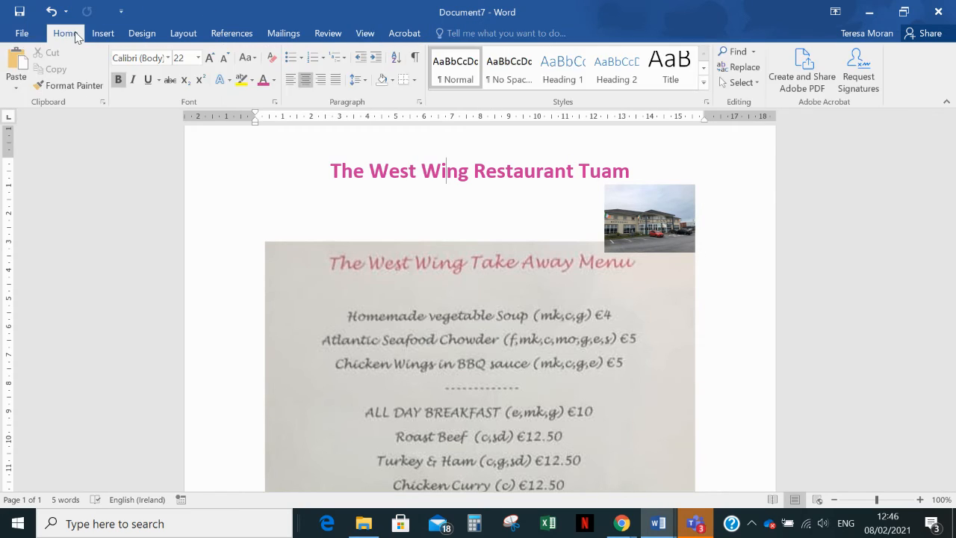
{"action": "left_click", "coordinate": [292, 83]}
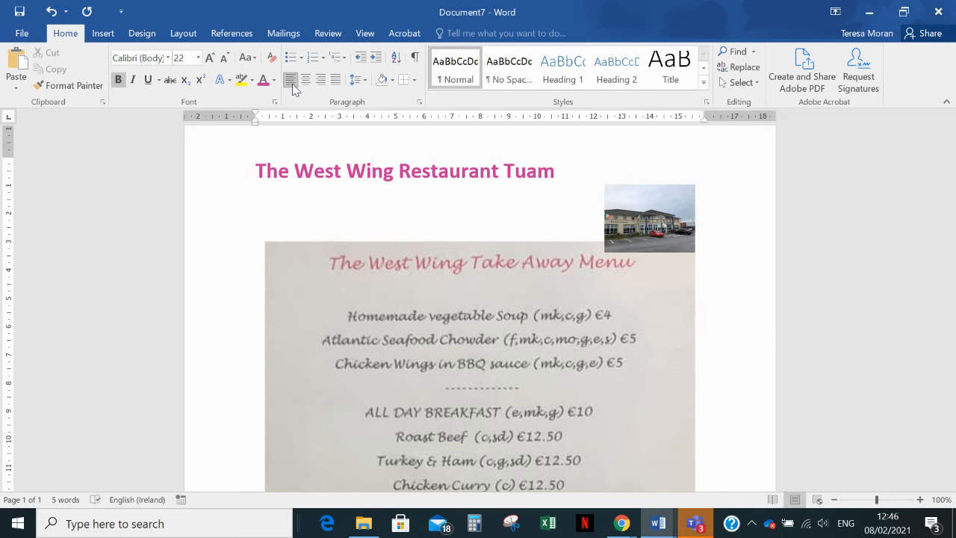
Move the building photo up level with the heading, clear of the menu picture.
{"action": "left_click", "coordinate": [662, 209]}
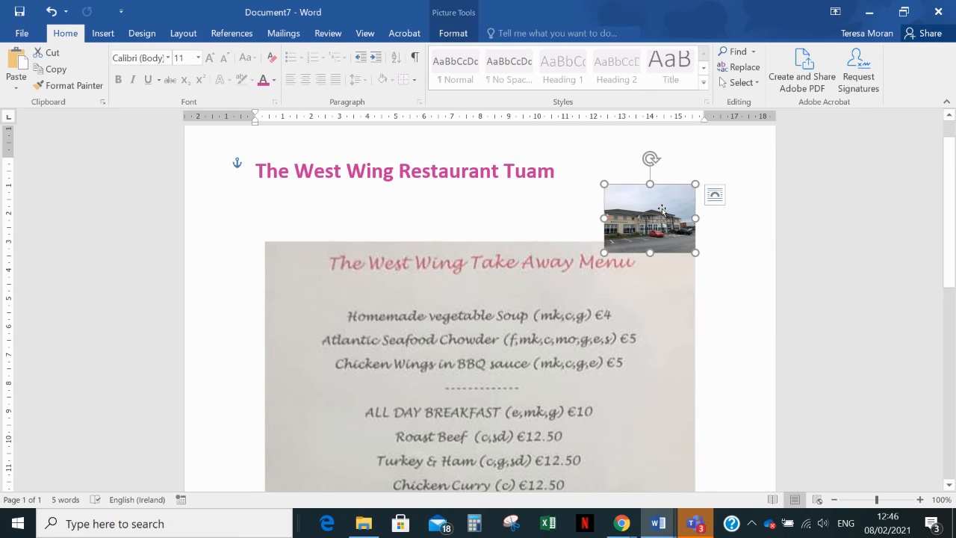
{"action": "key", "text": "Up"}
{"action": "key", "text": "Up"}
{"action": "key", "text": "Up"}
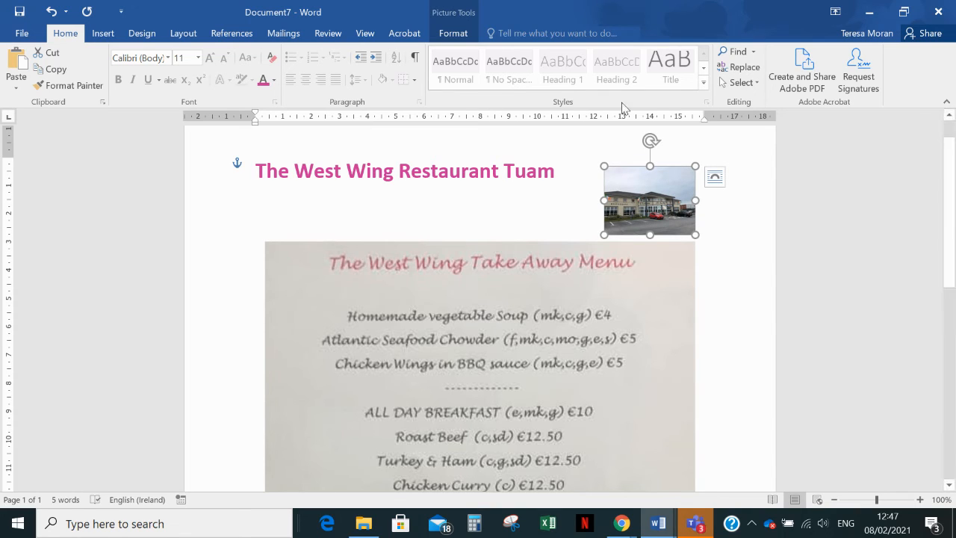
{"action": "left_click_drag", "start_coordinate": [671, 190], "coordinate": [664, 171]}
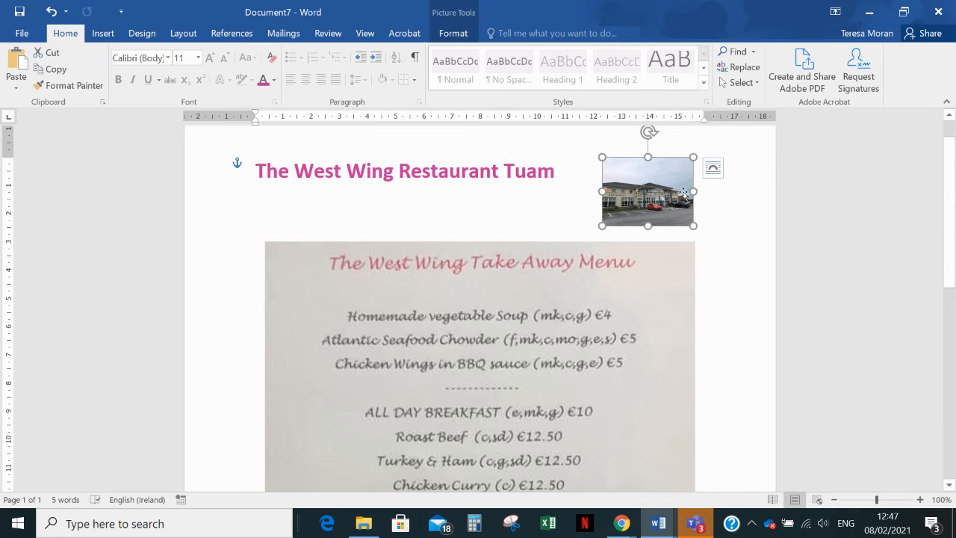
{"action": "left_click_drag", "start_coordinate": [658, 186], "coordinate": [659, 184]}
{"action": "left_click", "coordinate": [737, 284]}
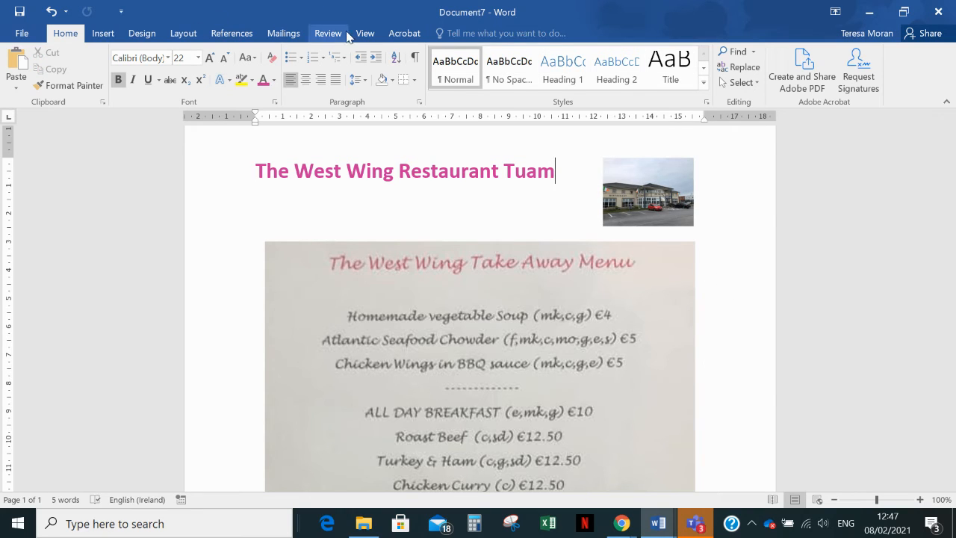
Show the whole page and choose a Box page border for the whole document in Borders and Shading.
{"action": "left_click", "coordinate": [365, 33]}
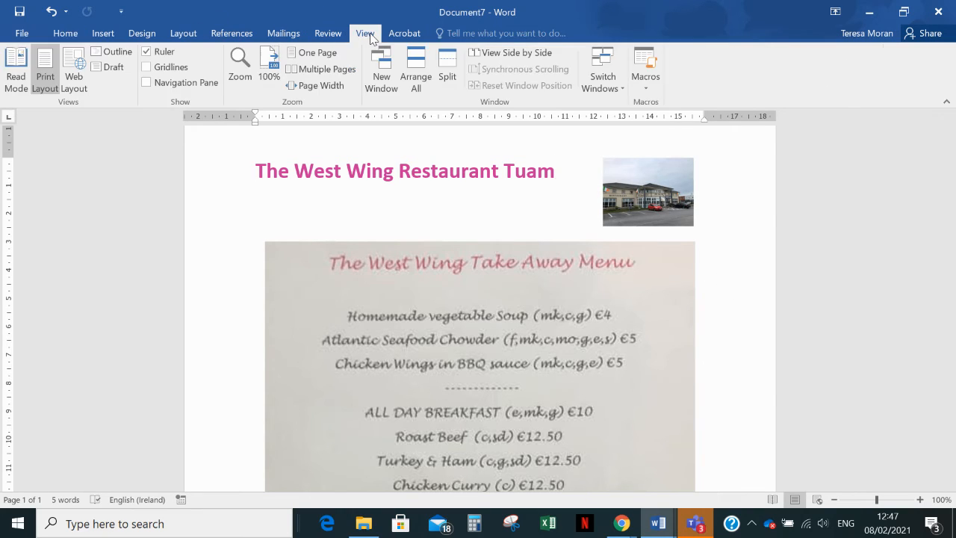
{"action": "left_click", "coordinate": [312, 52]}
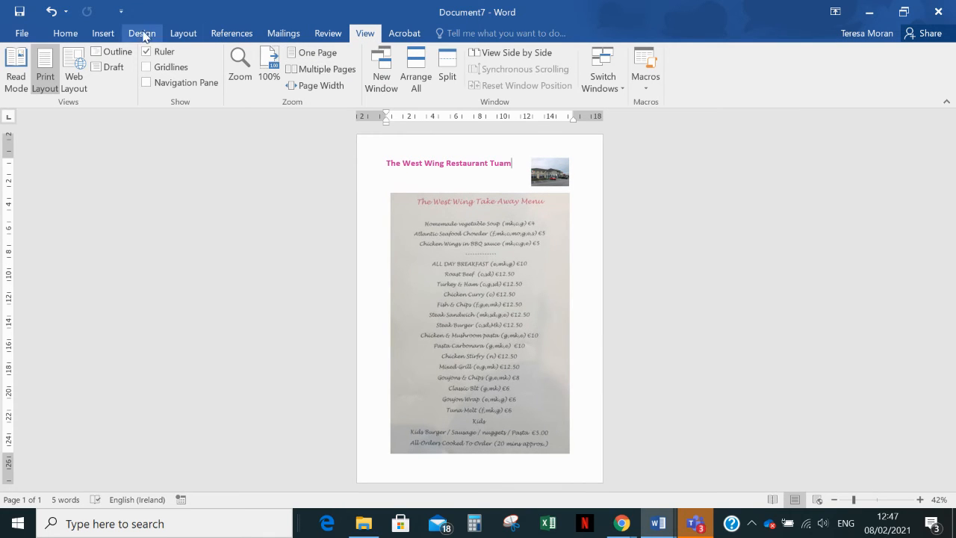
{"action": "left_click", "coordinate": [65, 33]}
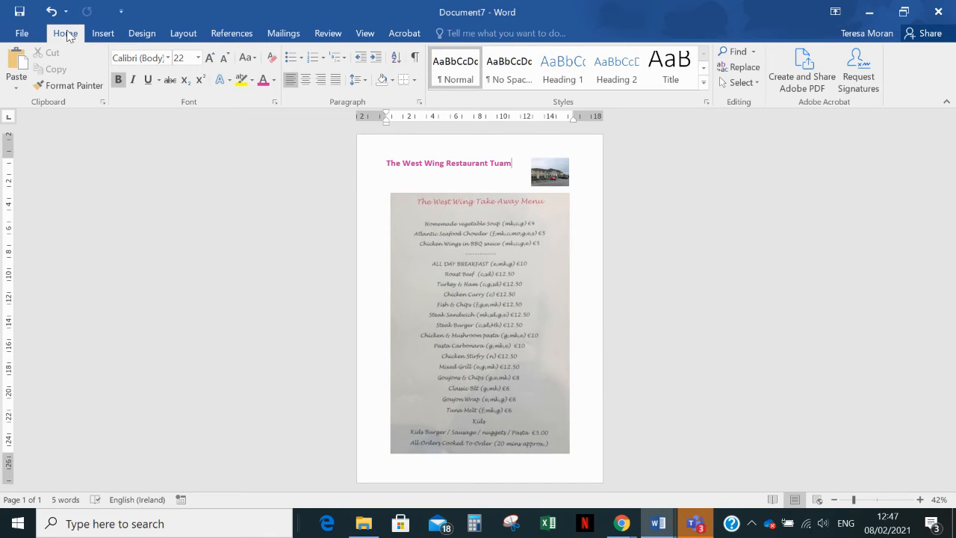
{"action": "left_click", "coordinate": [415, 80]}
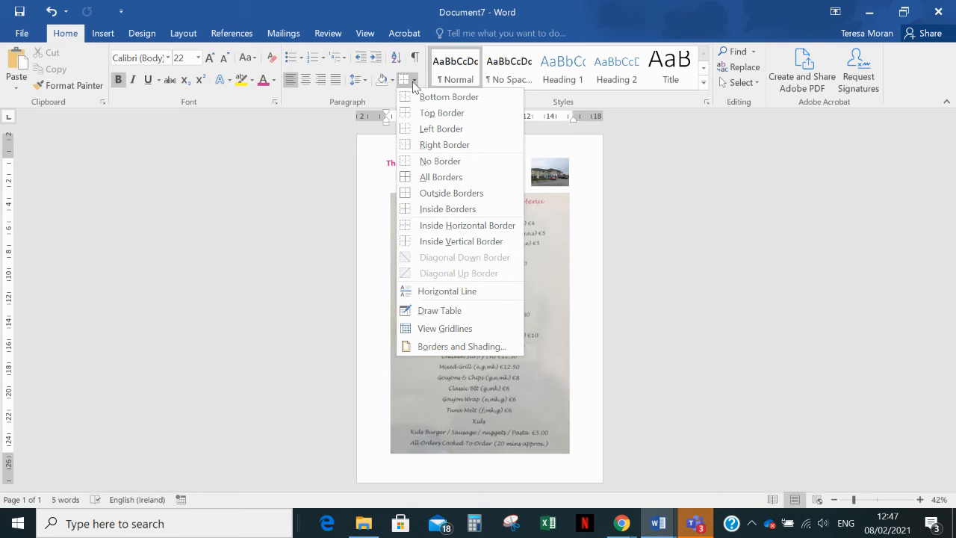
{"action": "left_click", "coordinate": [466, 345]}
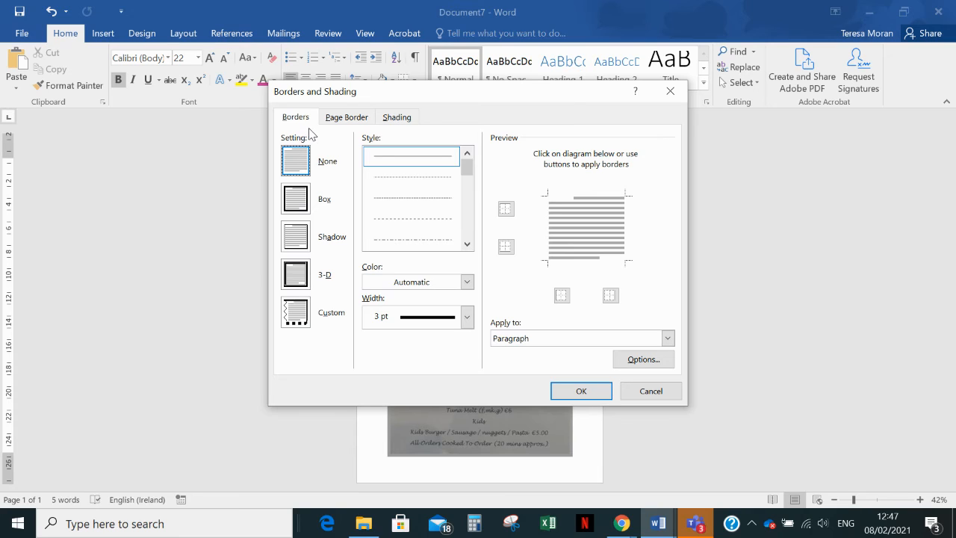
{"action": "left_click", "coordinate": [340, 118]}
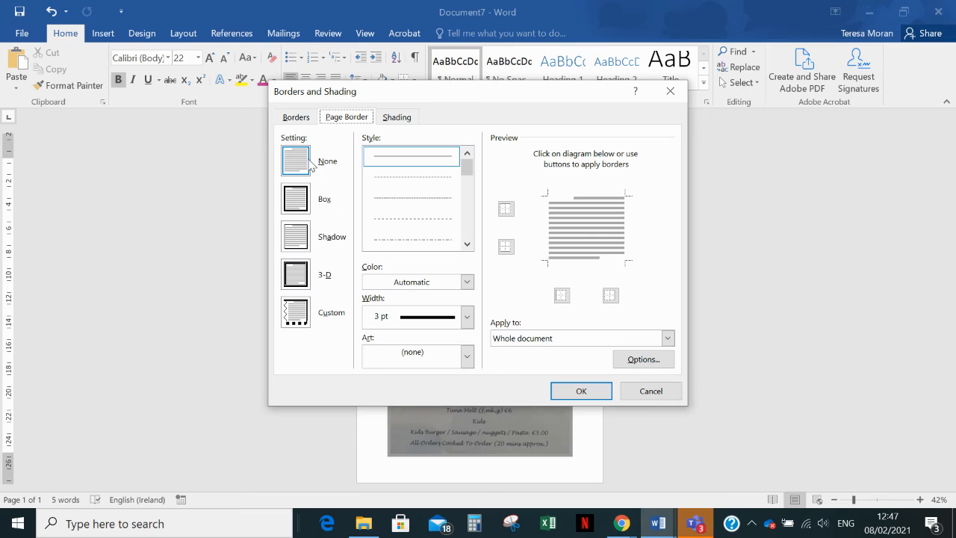
{"action": "left_click", "coordinate": [294, 207]}
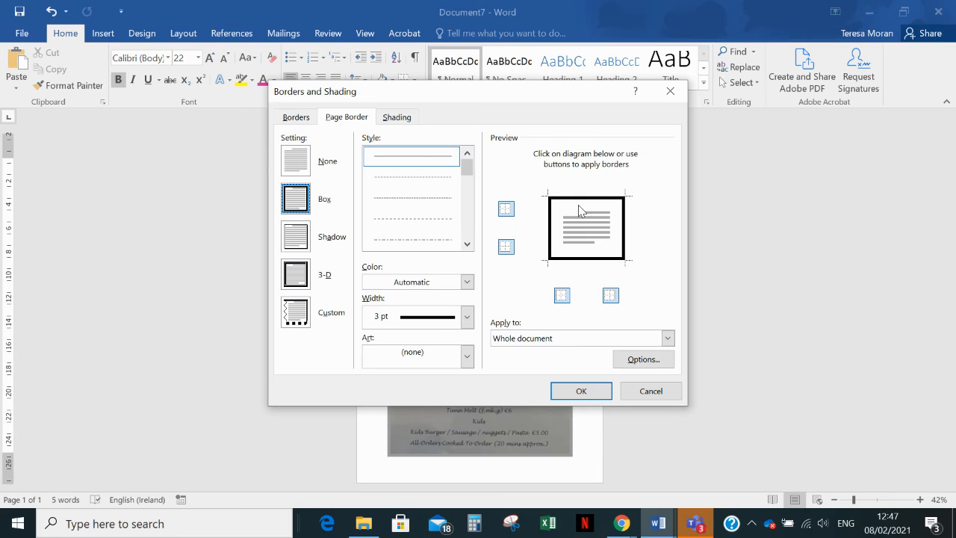
Browse the page border line styles and try the slanted-dash line, followed by the double wavy line.
{"action": "mouse_move", "coordinate": [467, 165]}
{"action": "left_mouse_down"}
{"action": "mouse_move", "coordinate": [467, 209]}
{"action": "mouse_move", "coordinate": [474, 161]}
{"action": "left_mouse_up"}
{"action": "left_click", "coordinate": [400, 164]}
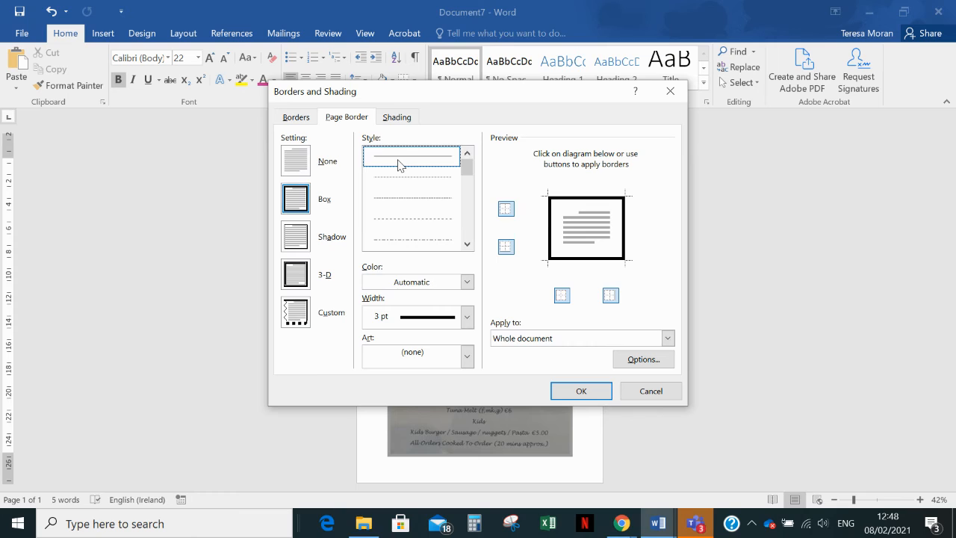
{"action": "left_click", "coordinate": [467, 244]}
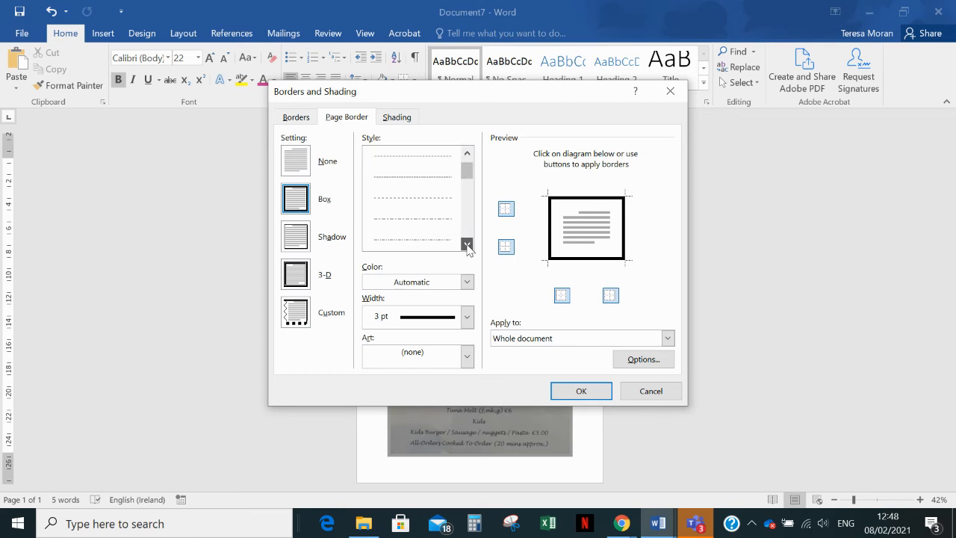
{"action": "left_click", "coordinate": [467, 243]}
{"action": "left_click", "coordinate": [466, 244]}
{"action": "left_click", "coordinate": [467, 243]}
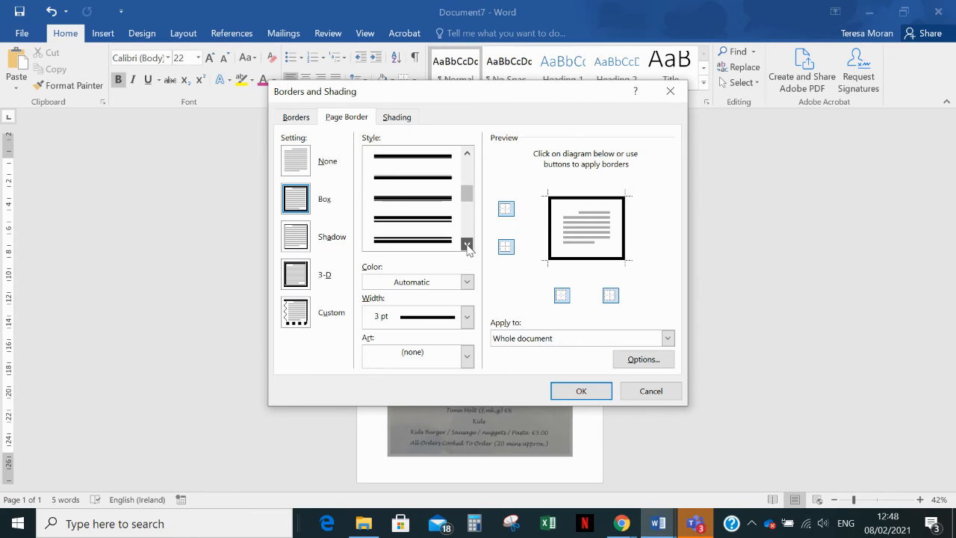
{"action": "left_click", "coordinate": [467, 243]}
{"action": "left_click", "coordinate": [467, 243]}
{"action": "left_click", "coordinate": [467, 244]}
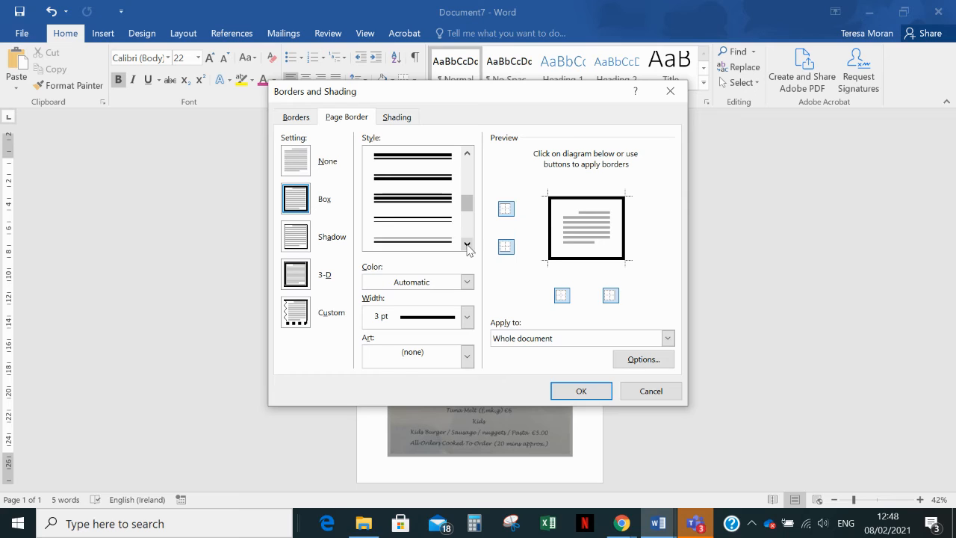
{"action": "left_click", "coordinate": [467, 243]}
{"action": "left_click", "coordinate": [467, 244]}
{"action": "left_click", "coordinate": [467, 244]}
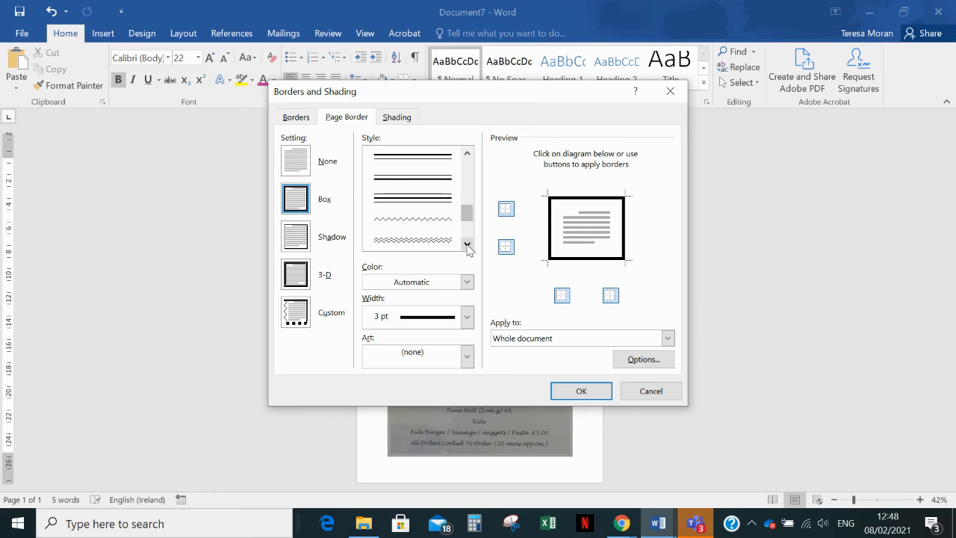
{"action": "left_click", "coordinate": [467, 243]}
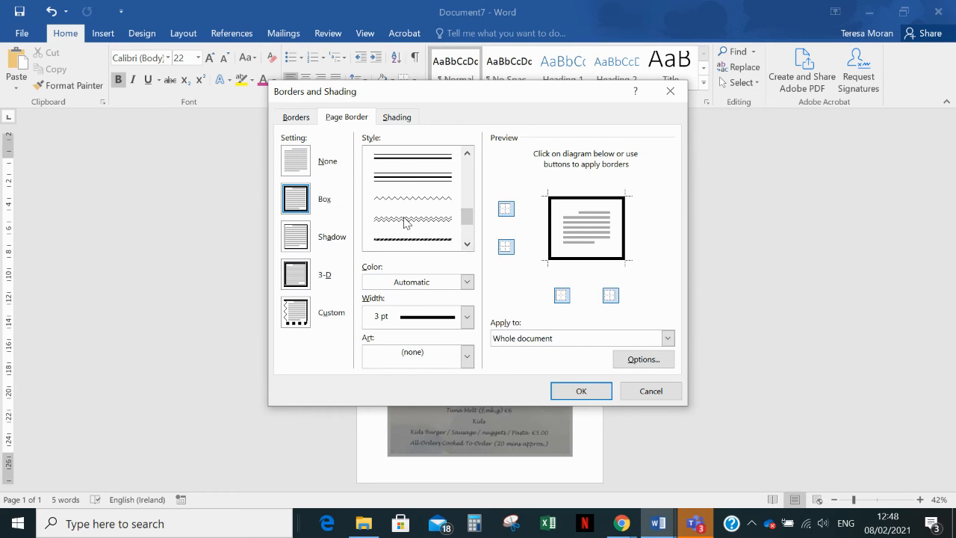
{"action": "left_click", "coordinate": [411, 239]}
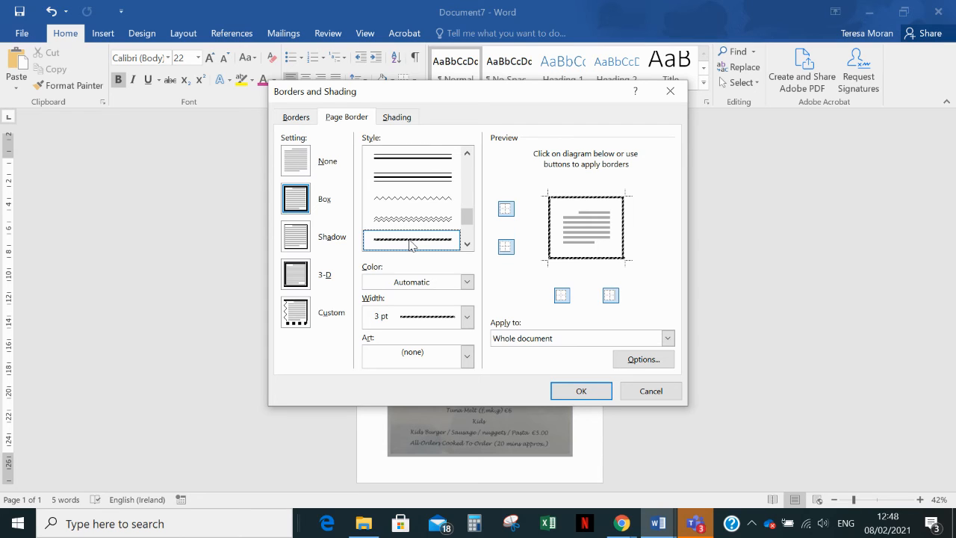
{"action": "left_click", "coordinate": [408, 222]}
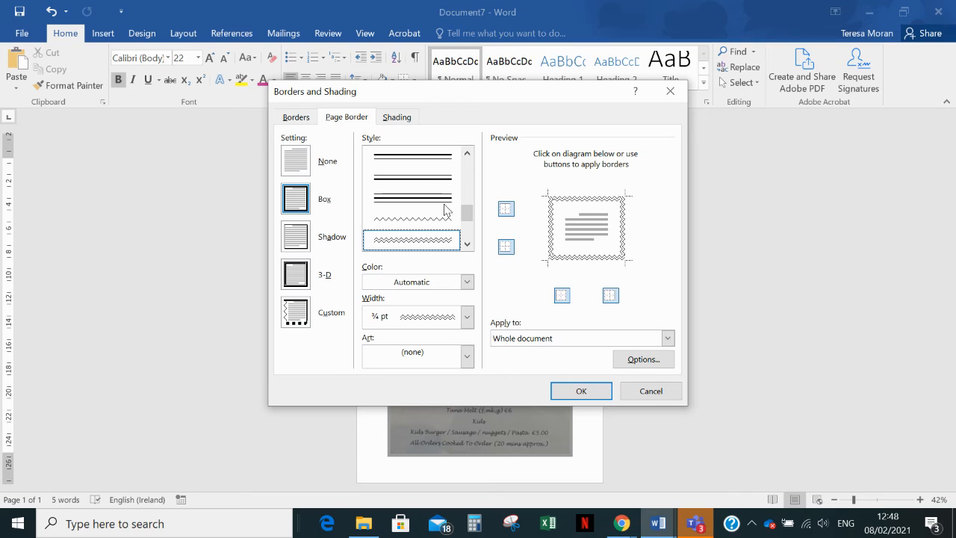
Choose the triple-line style for the page border.
{"action": "left_click", "coordinate": [467, 153]}
{"action": "left_click", "coordinate": [467, 154]}
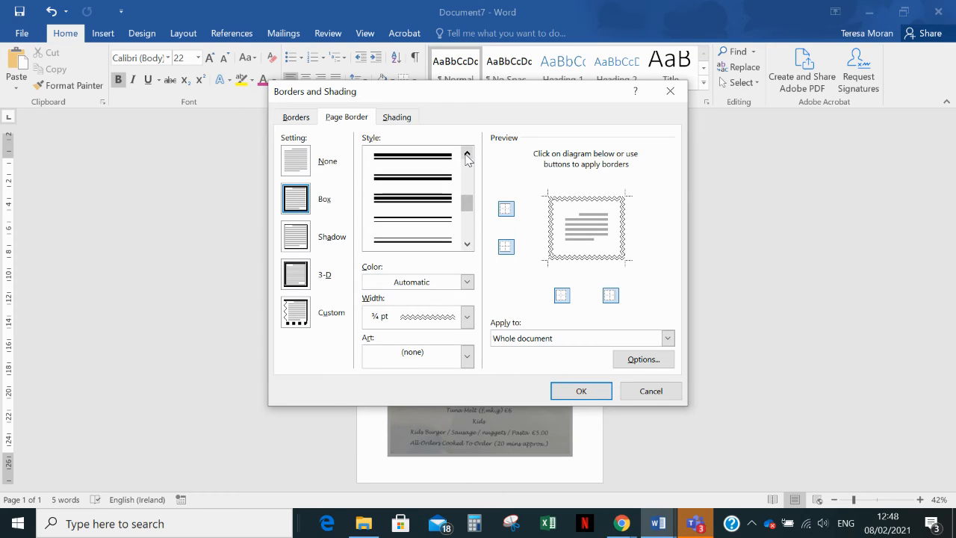
{"action": "left_click", "coordinate": [467, 155]}
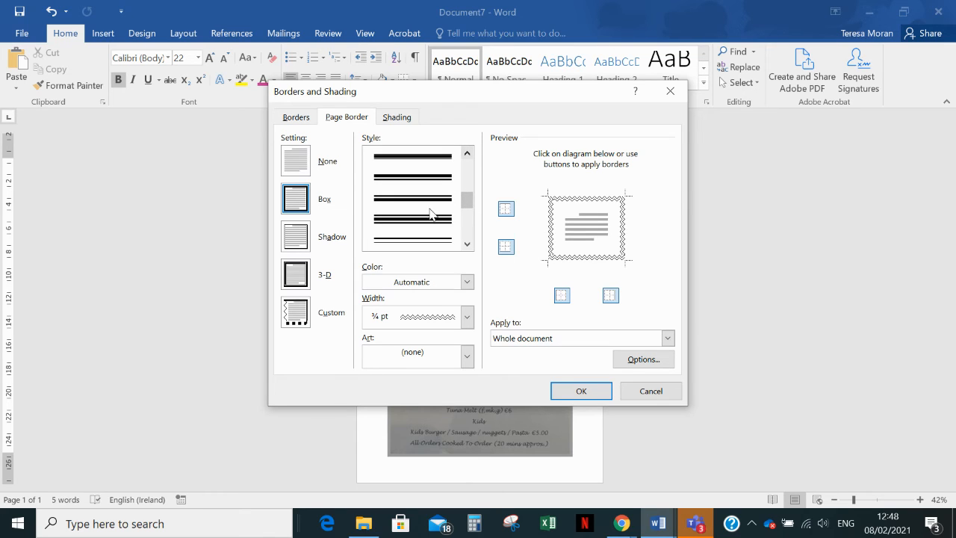
{"action": "left_click", "coordinate": [432, 238]}
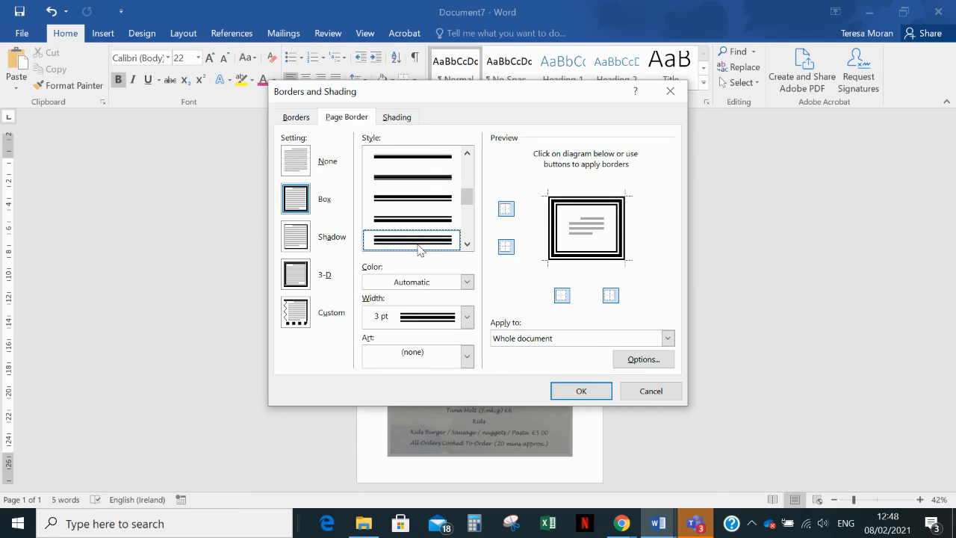
Try a ¼ pt page border width, then settle on 2 ¼ pt.
{"action": "left_click", "coordinate": [467, 319]}
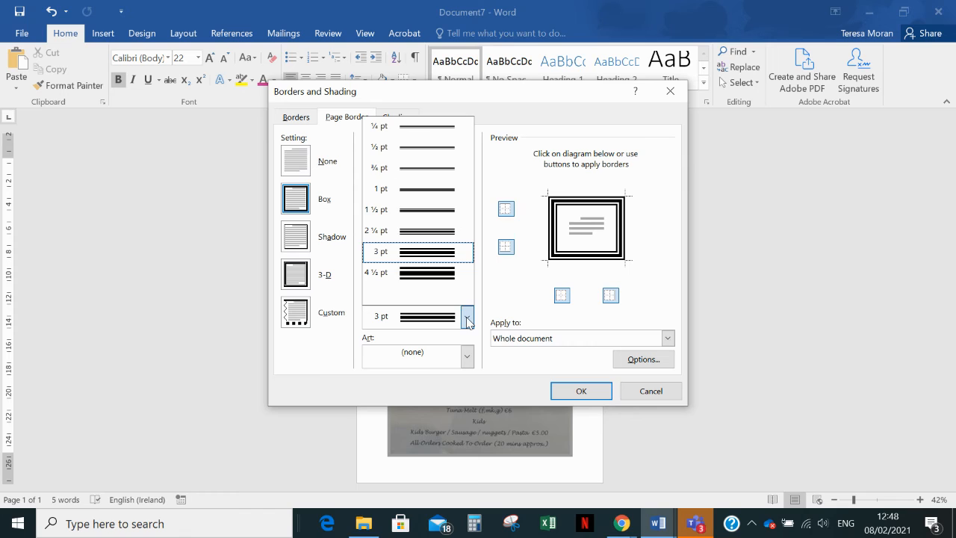
{"action": "left_click", "coordinate": [442, 134]}
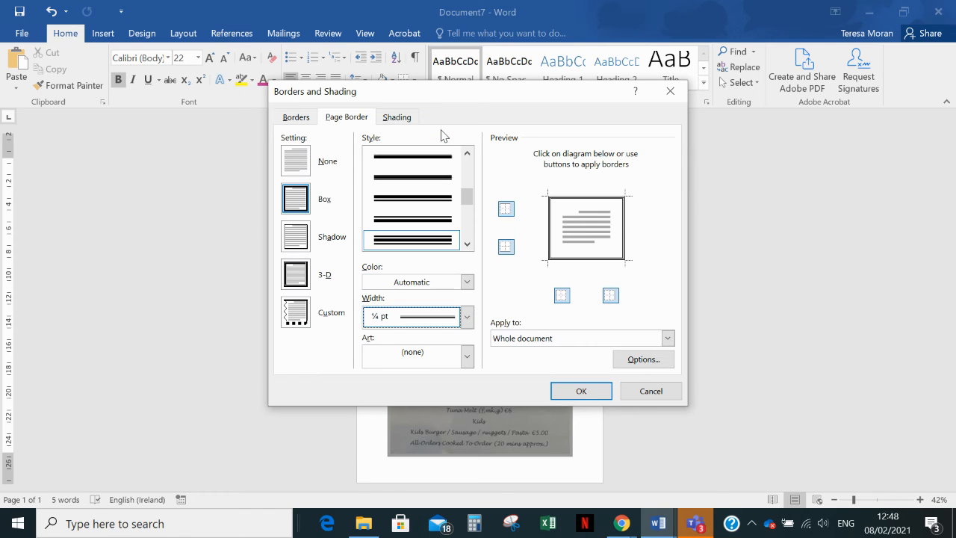
{"action": "left_click", "coordinate": [466, 317]}
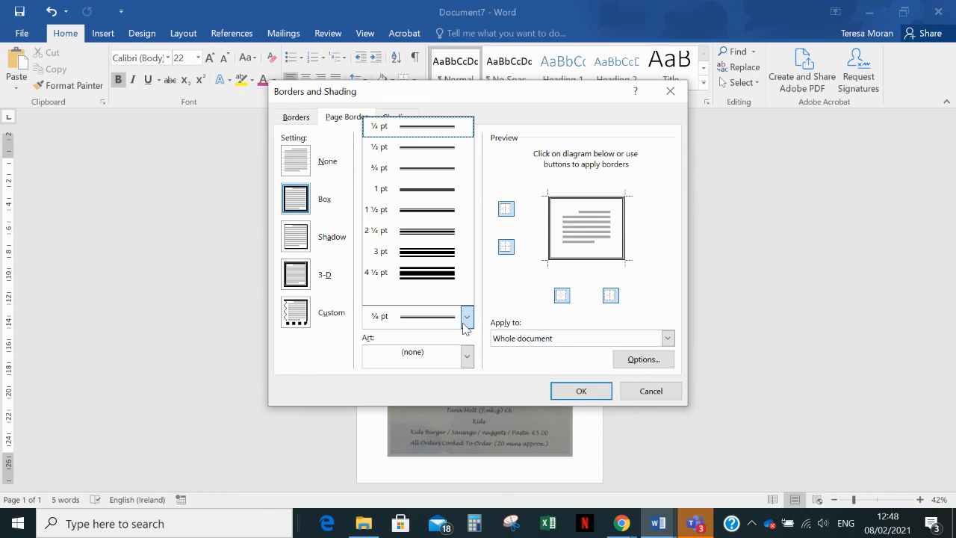
{"action": "left_click", "coordinate": [446, 236]}
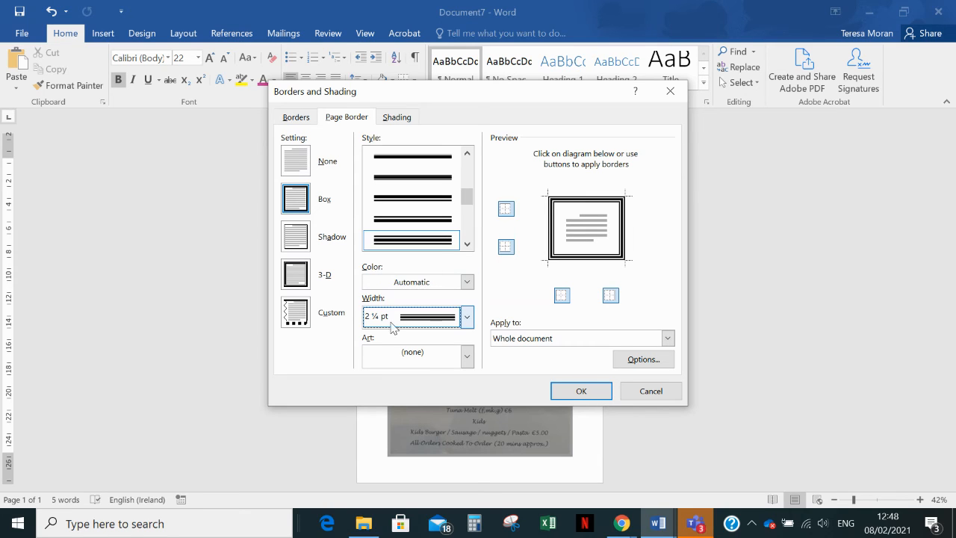
Color the page border dark pink from the standard color palette to match the heading.
{"action": "left_click", "coordinate": [466, 282]}
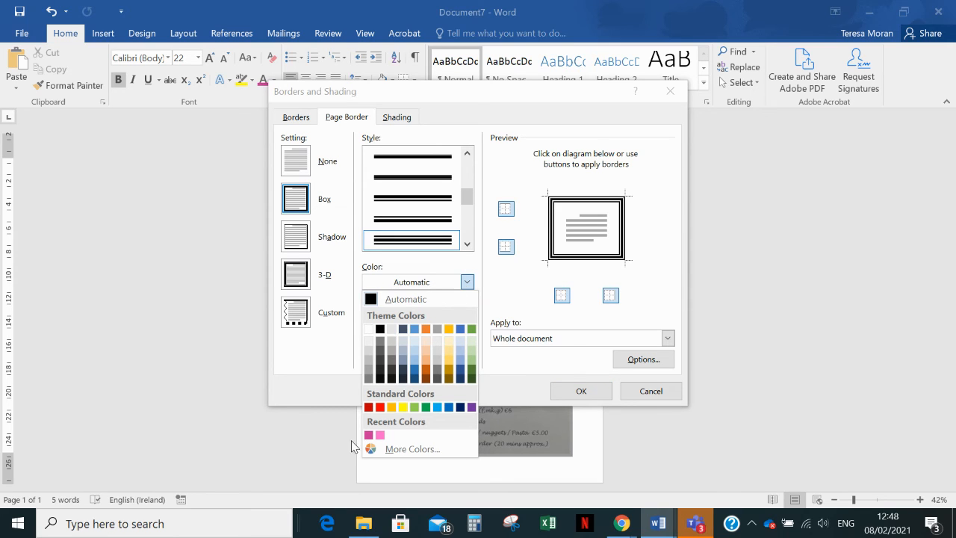
{"action": "left_click", "coordinate": [395, 450]}
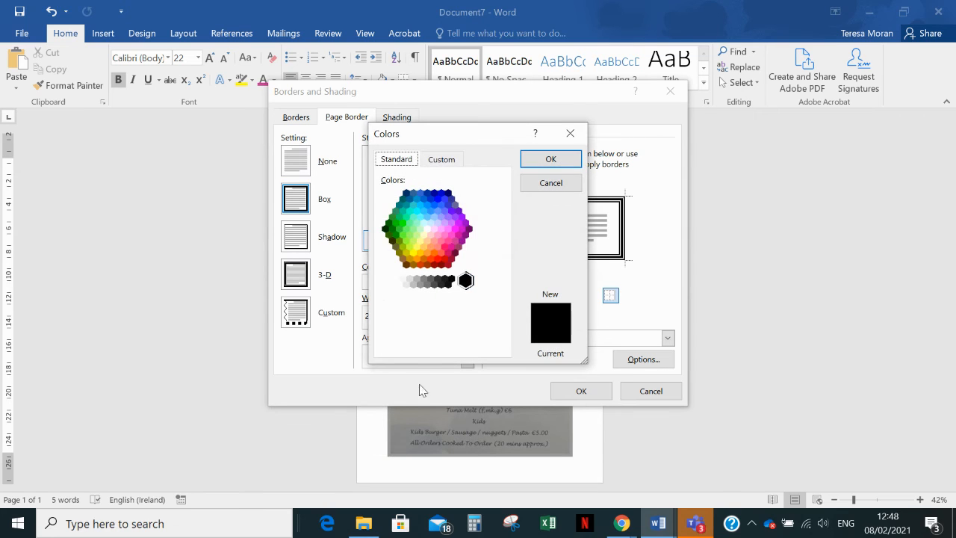
{"action": "left_click", "coordinate": [457, 242]}
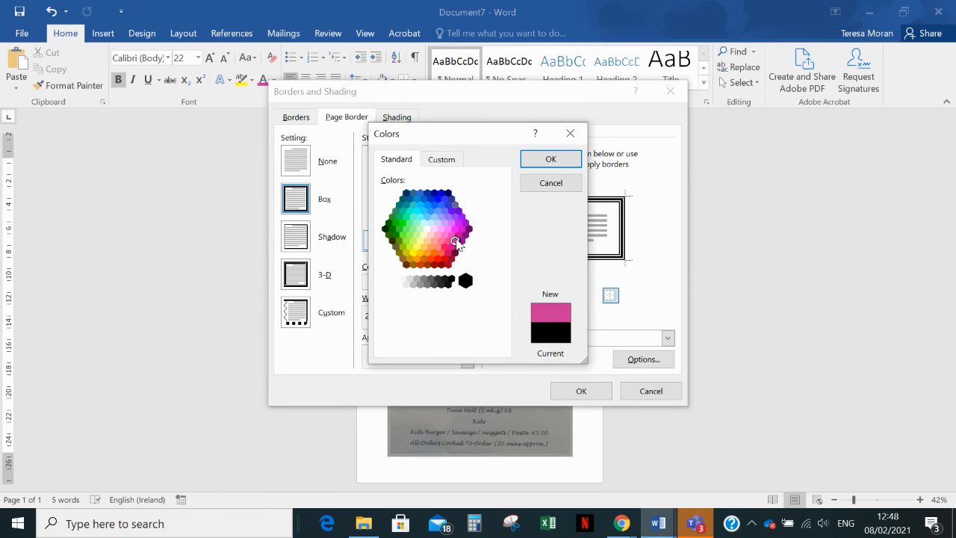
{"action": "left_click", "coordinate": [558, 161]}
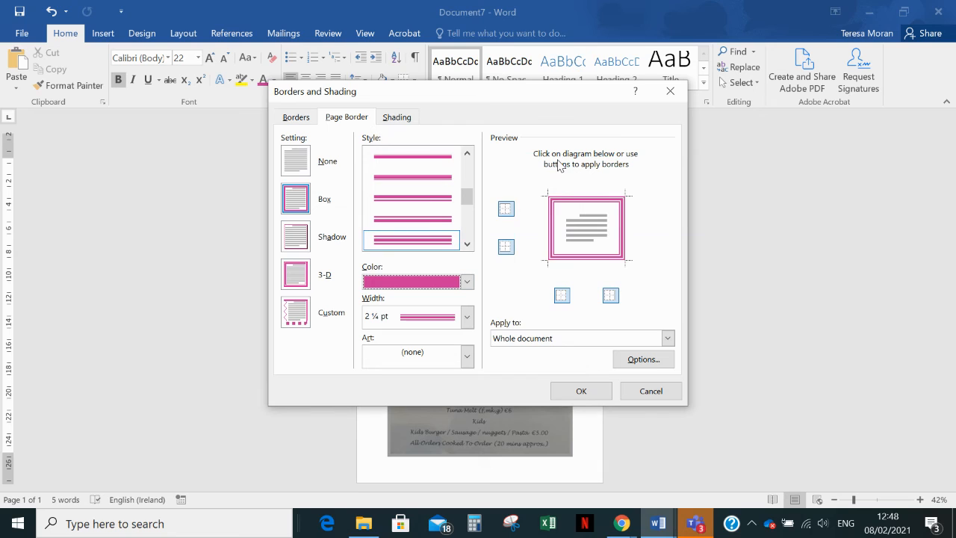
Pick the green fir tree art for the page border and apply it to the document.
{"action": "left_click", "coordinate": [466, 357]}
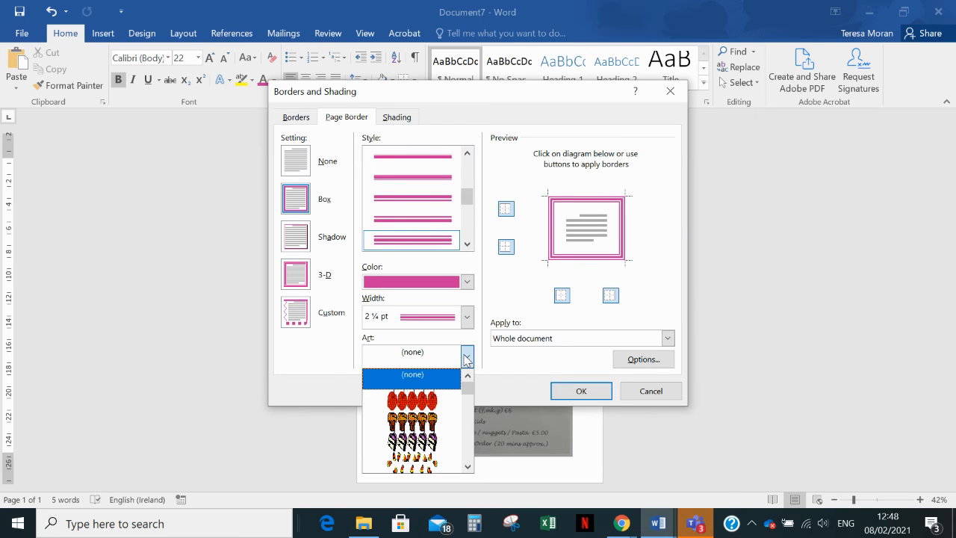
{"action": "scroll", "coordinate": [431, 413], "scroll_direction": "down", "scroll_amount": 2}
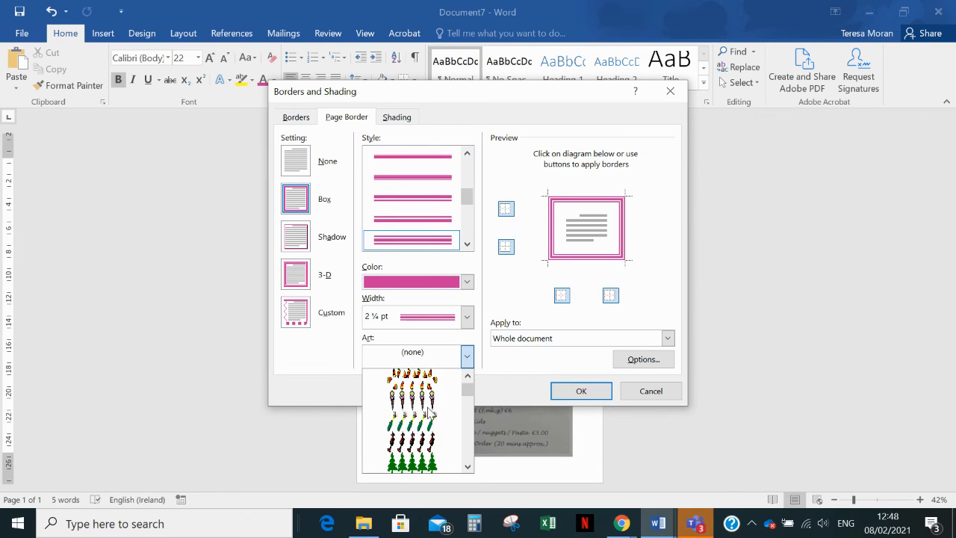
{"action": "scroll", "coordinate": [431, 413], "scroll_direction": "down", "scroll_amount": 1}
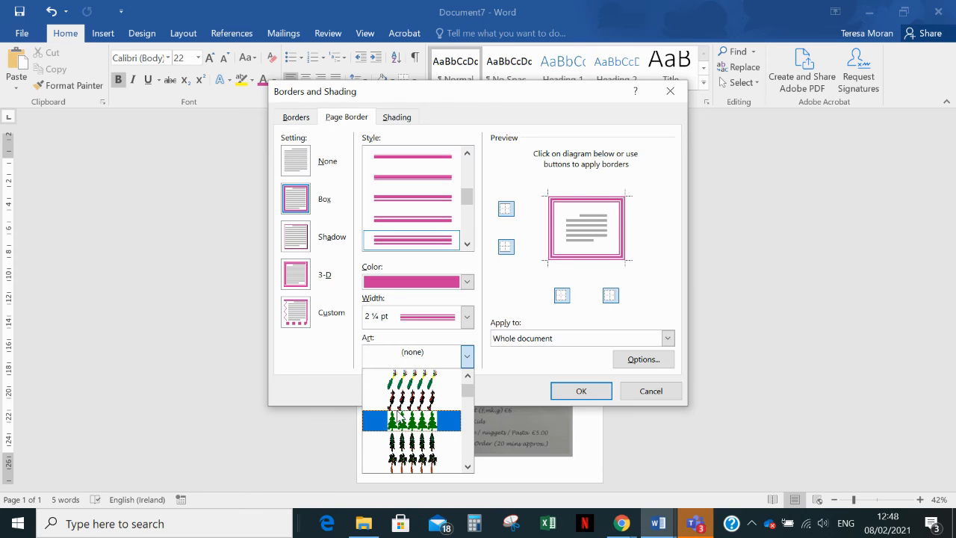
{"action": "left_click", "coordinate": [402, 421]}
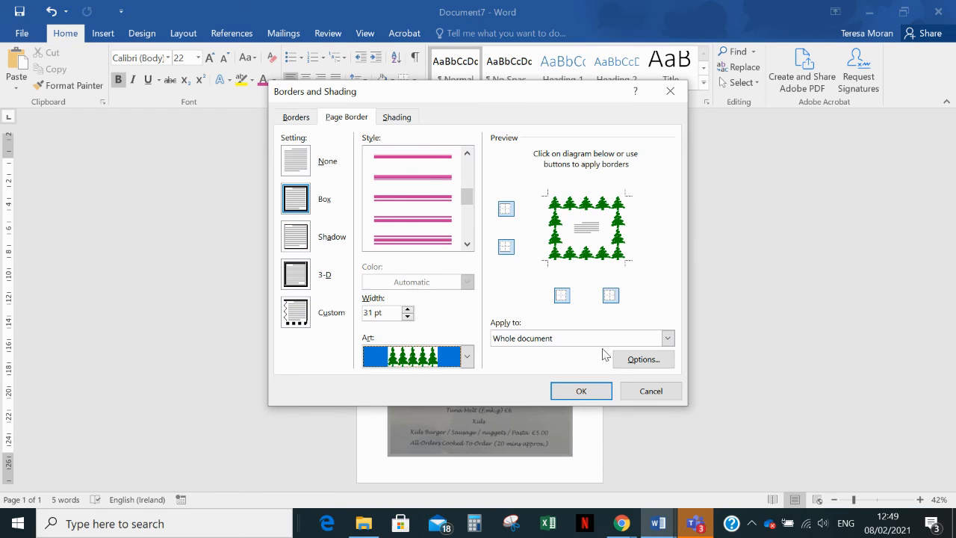
{"action": "left_click", "coordinate": [576, 391]}
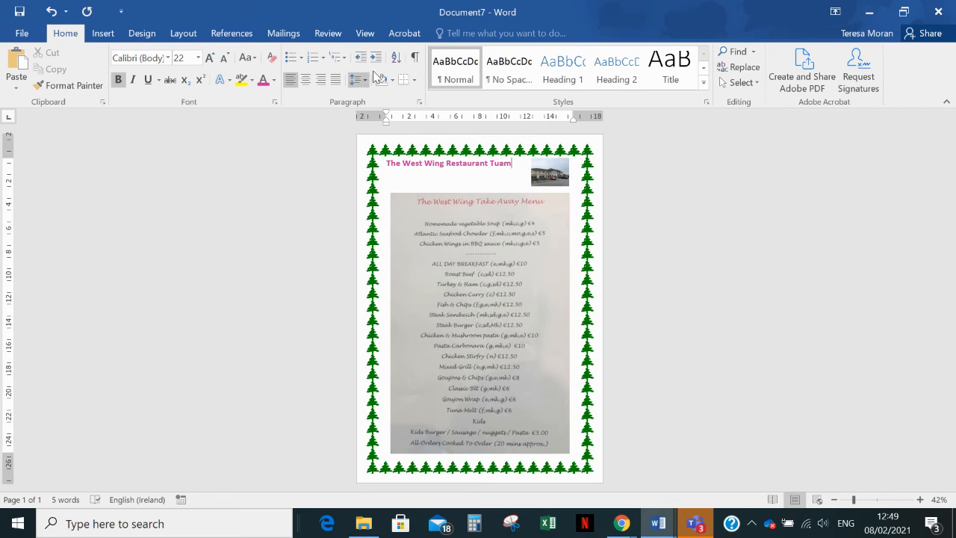
Replace the fir tree art of the page border with the heavy, closely spaced triple-line style.
{"action": "left_click", "coordinate": [415, 80]}
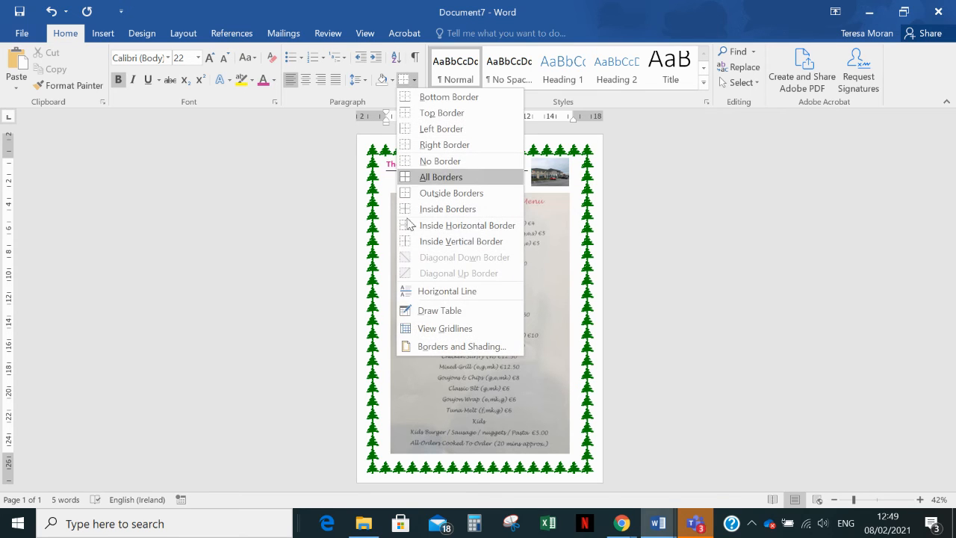
{"action": "left_click", "coordinate": [440, 347]}
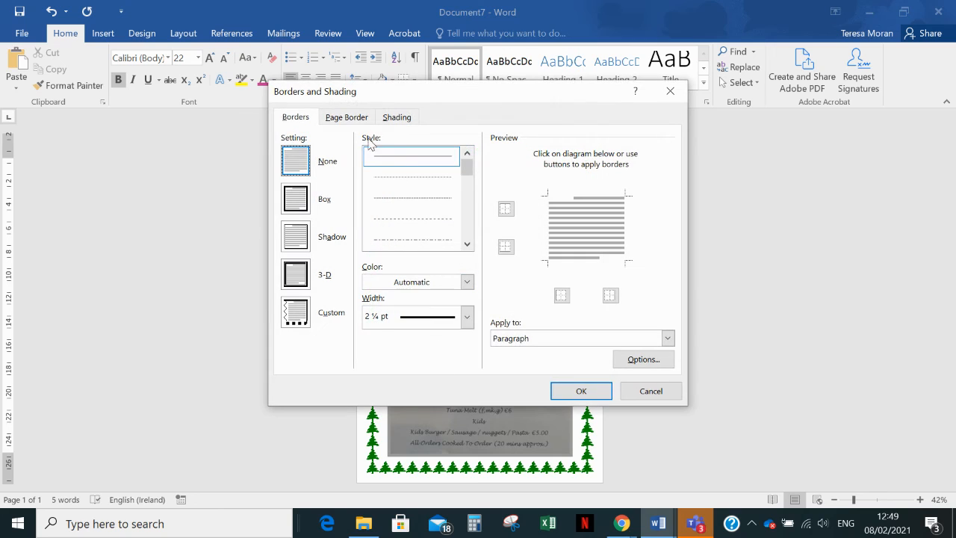
{"action": "left_click", "coordinate": [357, 118]}
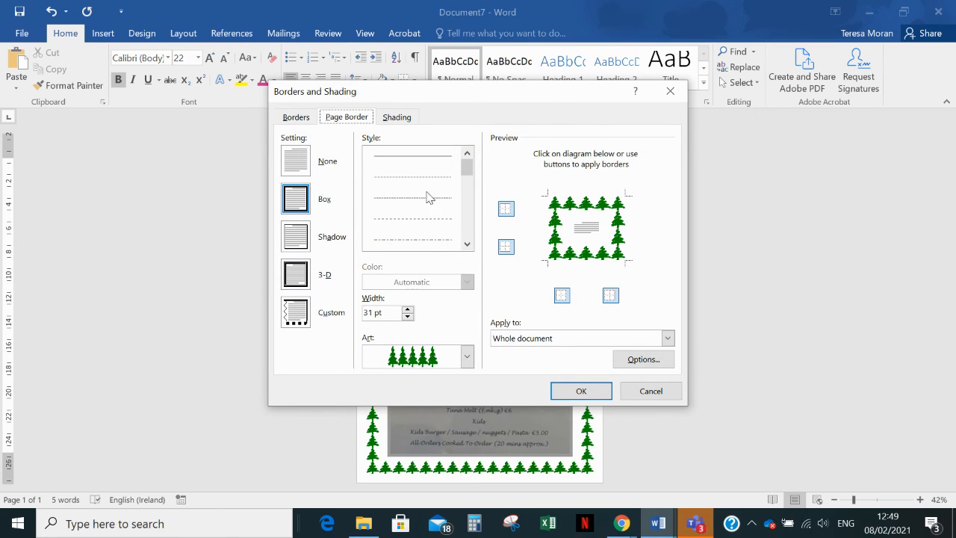
{"action": "left_click", "coordinate": [467, 244]}
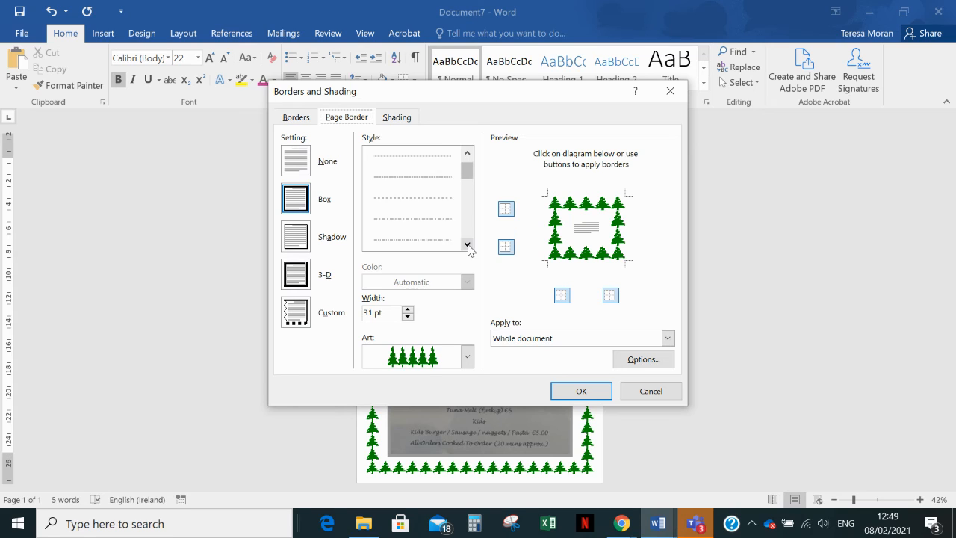
{"action": "left_click", "coordinate": [466, 245]}
{"action": "left_click", "coordinate": [466, 245]}
{"action": "left_click", "coordinate": [467, 244]}
{"action": "left_click", "coordinate": [467, 244]}
{"action": "left_click", "coordinate": [467, 244]}
{"action": "left_click", "coordinate": [467, 244]}
{"action": "left_click", "coordinate": [467, 244]}
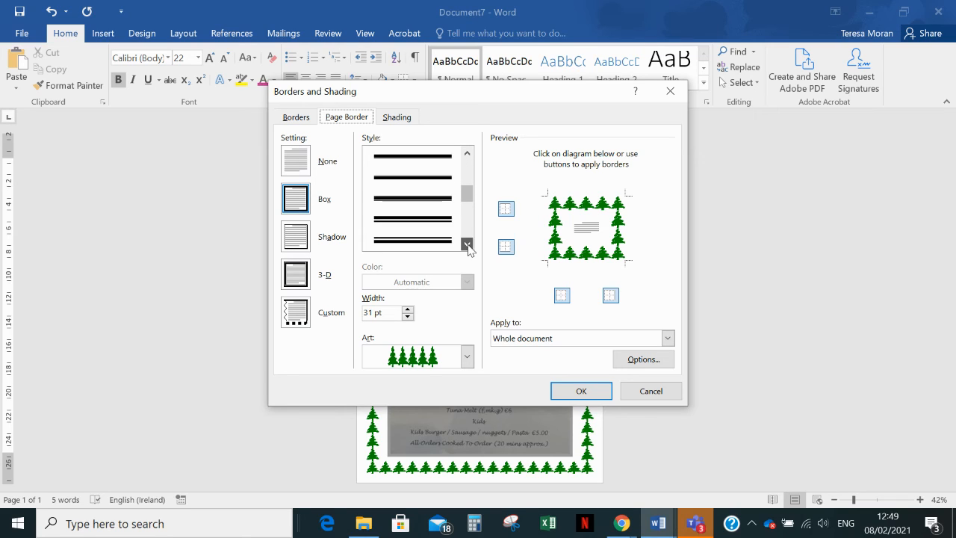
{"action": "left_click", "coordinate": [467, 245]}
{"action": "left_click", "coordinate": [467, 245]}
{"action": "left_click", "coordinate": [435, 219]}
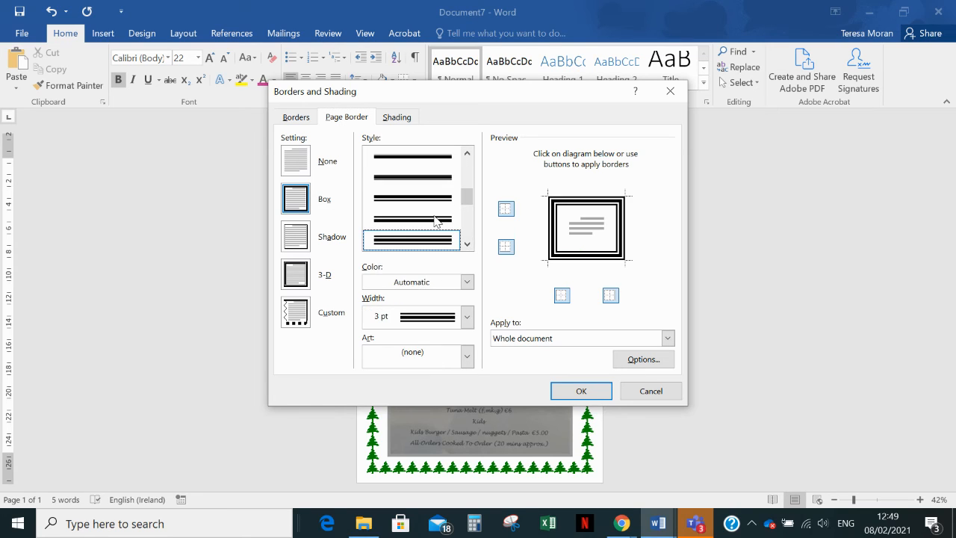
Color the page border the heading's dark pink from the recent colors, set its width to 2 ¼ pt, and apply it.
{"action": "left_click", "coordinate": [467, 281]}
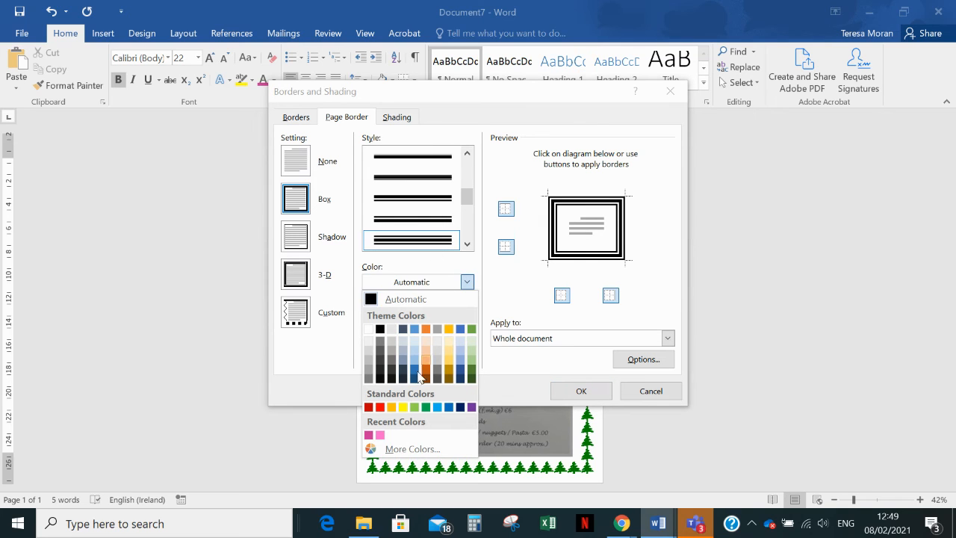
{"action": "left_click", "coordinate": [369, 435]}
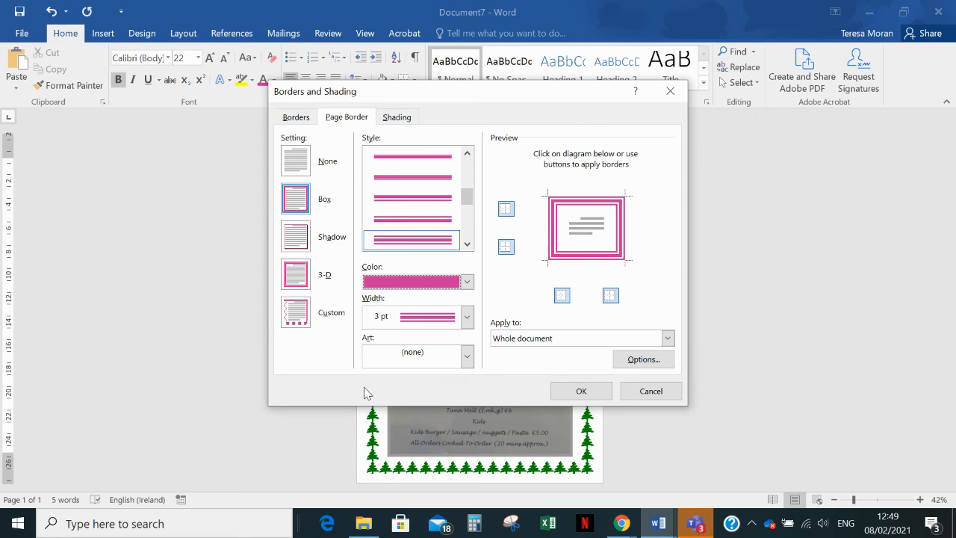
{"action": "left_click", "coordinate": [467, 317]}
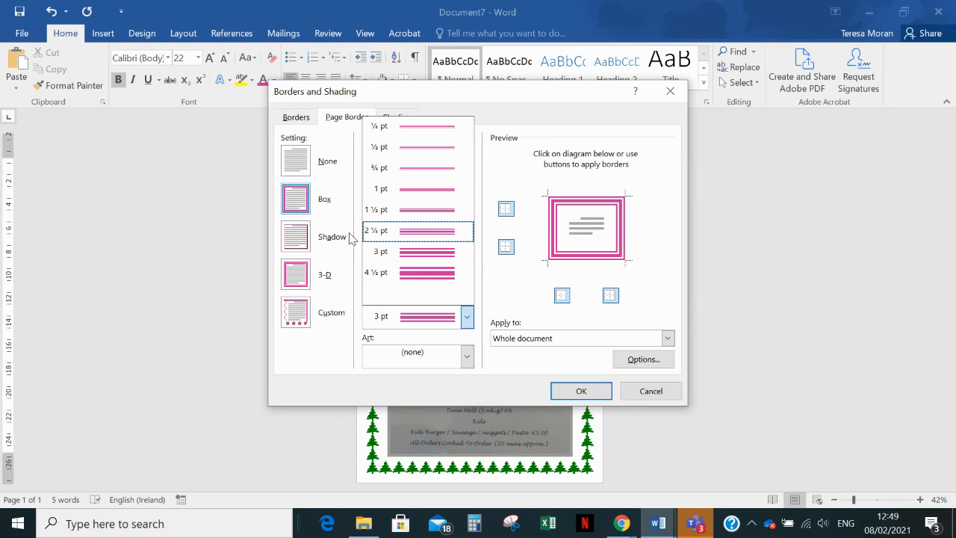
{"action": "left_click", "coordinate": [429, 232]}
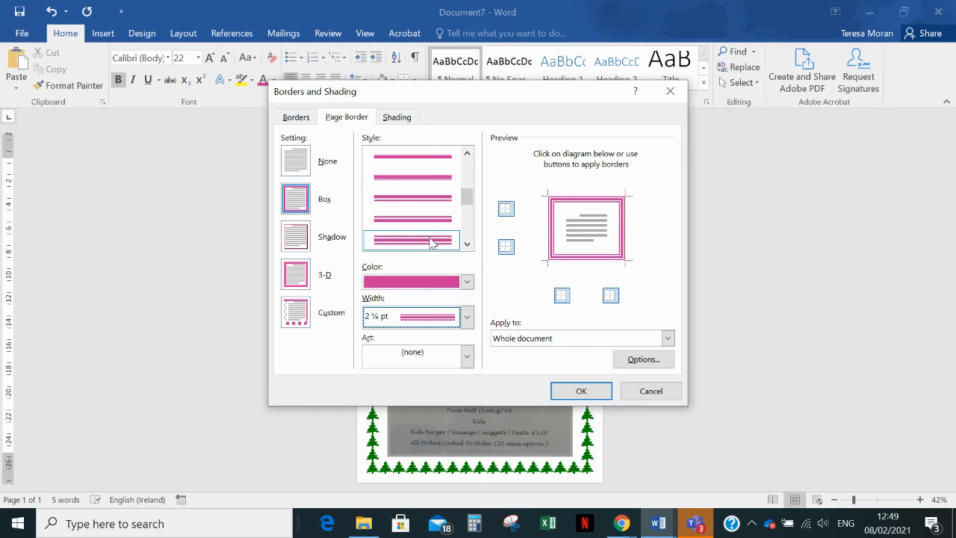
{"action": "left_click", "coordinate": [562, 391]}
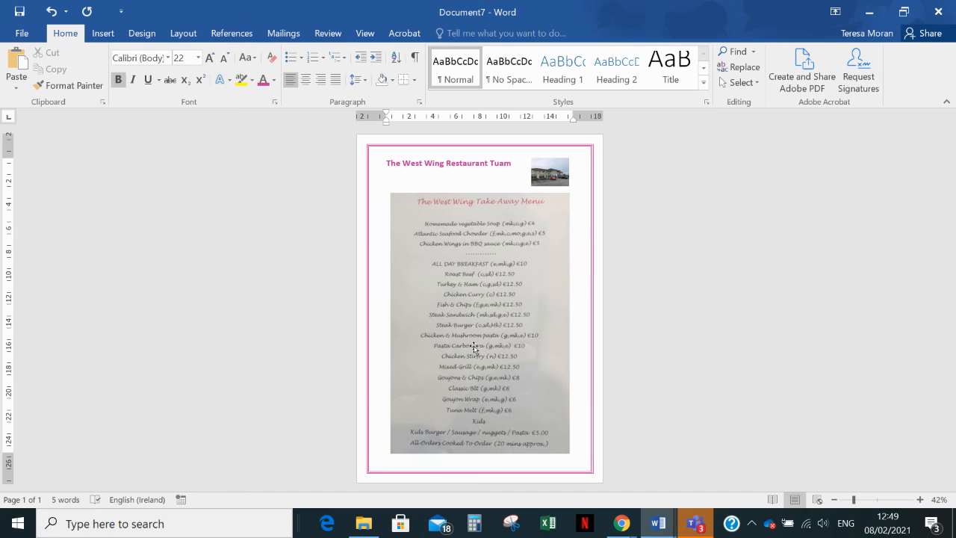
Reopen the page border settings and set the border width to 3 pt.
{"action": "left_click", "coordinate": [416, 80]}
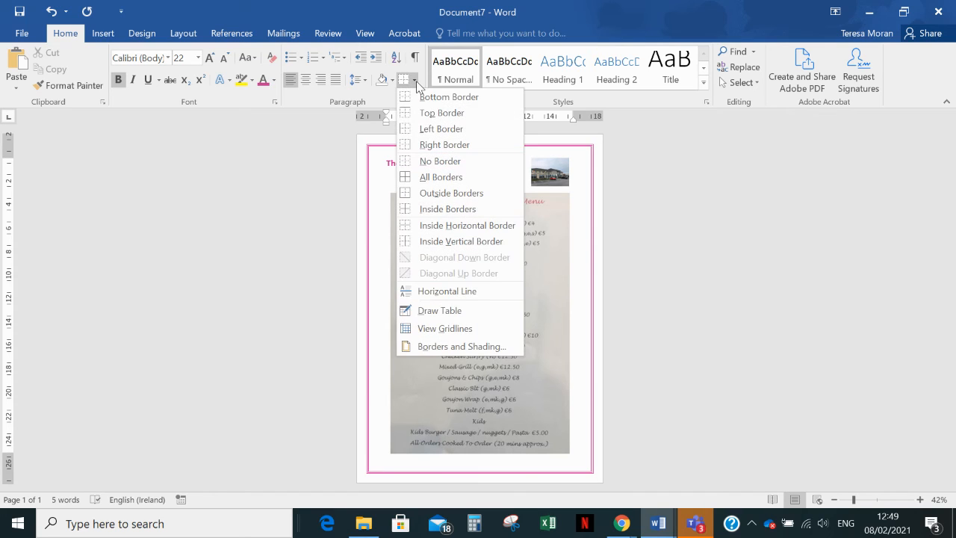
{"action": "left_click", "coordinate": [428, 348]}
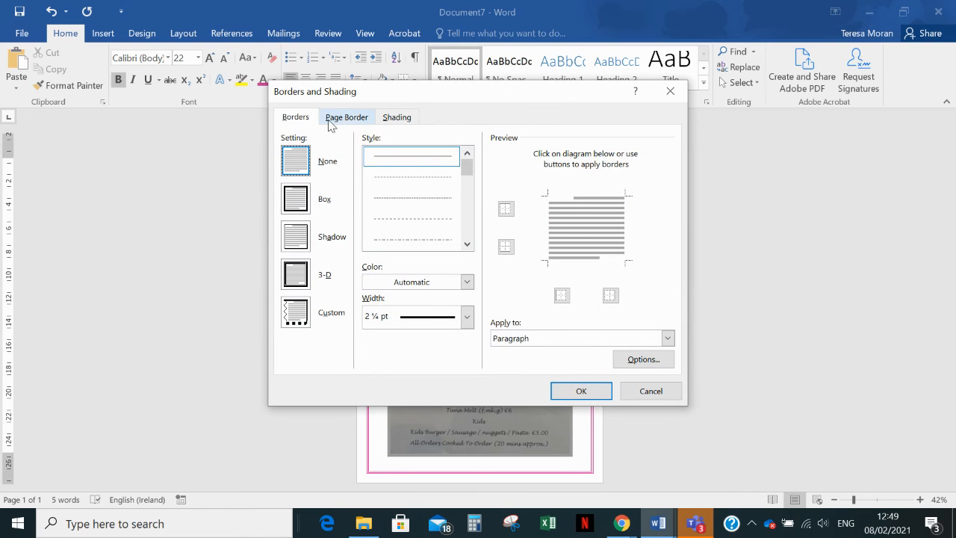
{"action": "left_click", "coordinate": [357, 116]}
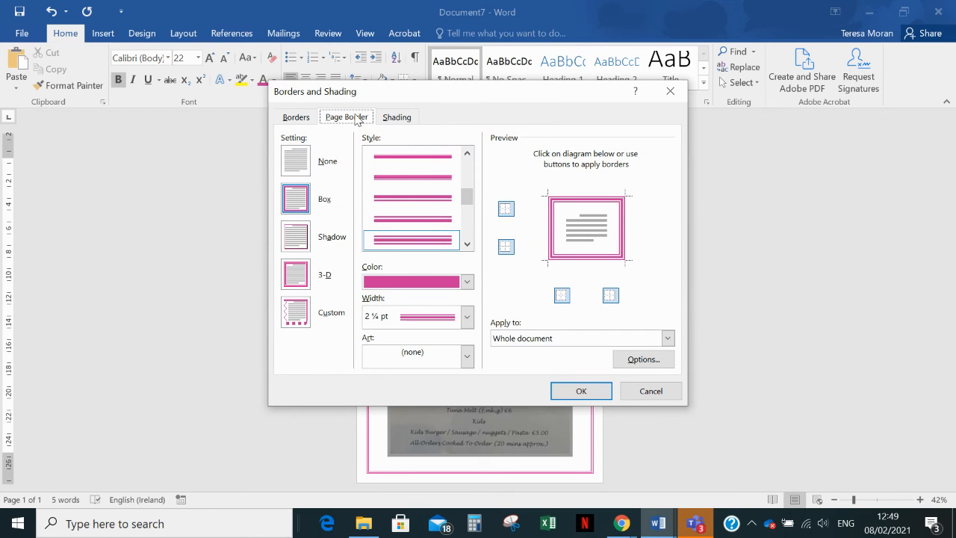
{"action": "left_click", "coordinate": [467, 317]}
{"action": "left_click", "coordinate": [431, 257]}
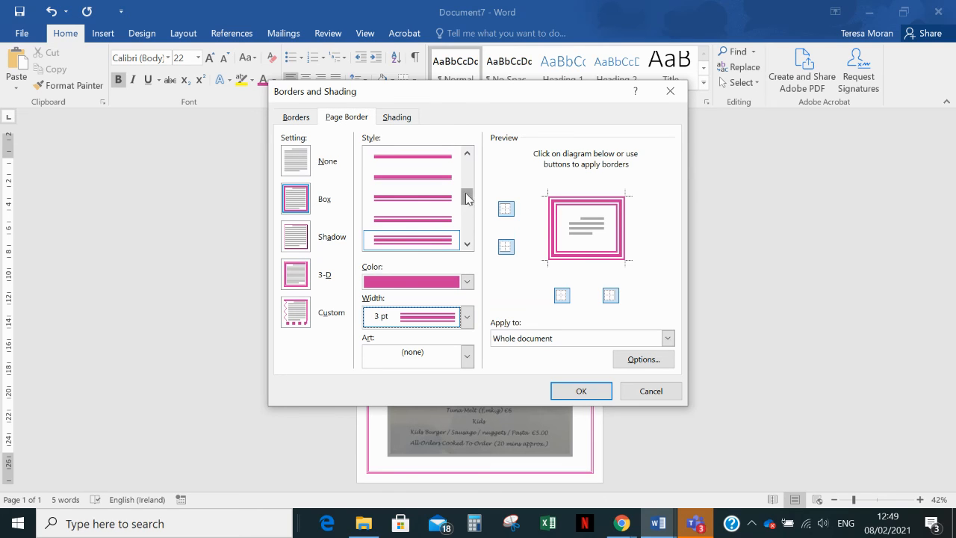
Switch the page border to the double wavy line style at ¾ pt and apply it to the whole document.
{"action": "left_click", "coordinate": [467, 243]}
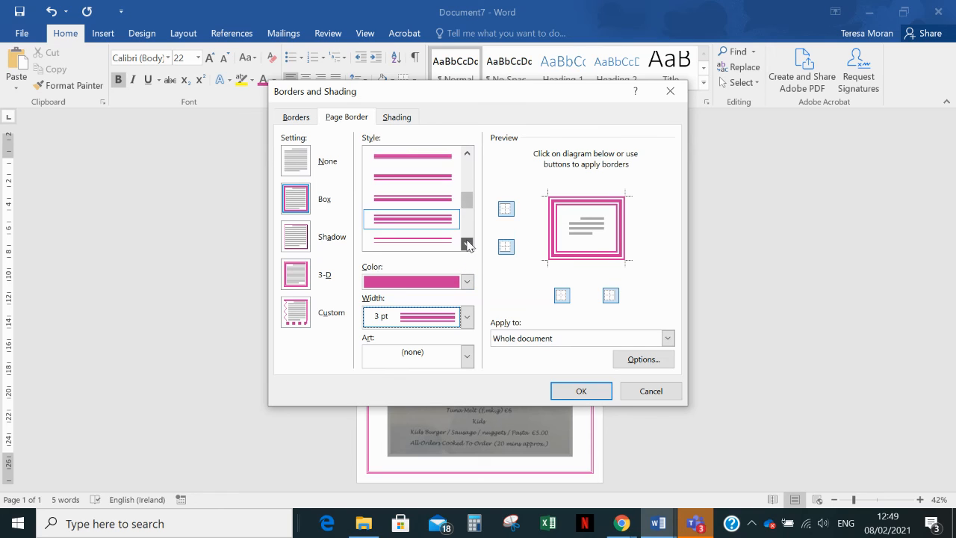
{"action": "left_click", "coordinate": [467, 244]}
{"action": "left_click", "coordinate": [468, 243]}
{"action": "left_click", "coordinate": [468, 242]}
{"action": "left_click", "coordinate": [467, 243]}
{"action": "left_click", "coordinate": [467, 242]}
{"action": "left_click", "coordinate": [426, 223]}
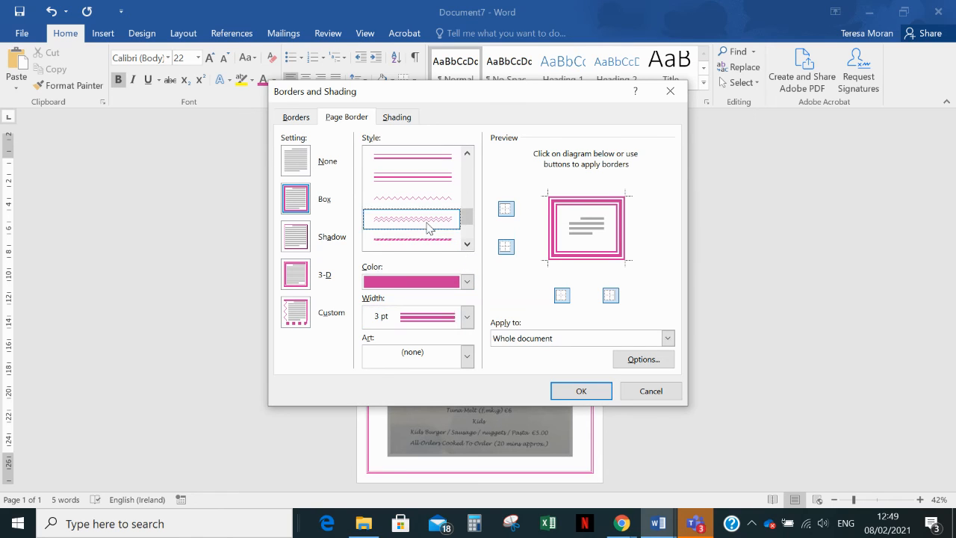
{"action": "left_click", "coordinate": [468, 318]}
{"action": "left_click", "coordinate": [467, 317]}
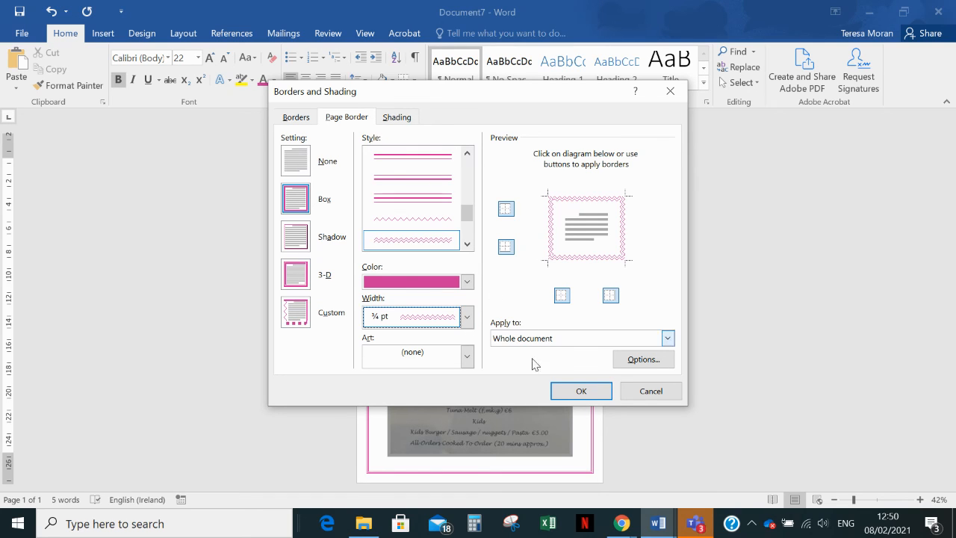
{"action": "left_click", "coordinate": [560, 393]}
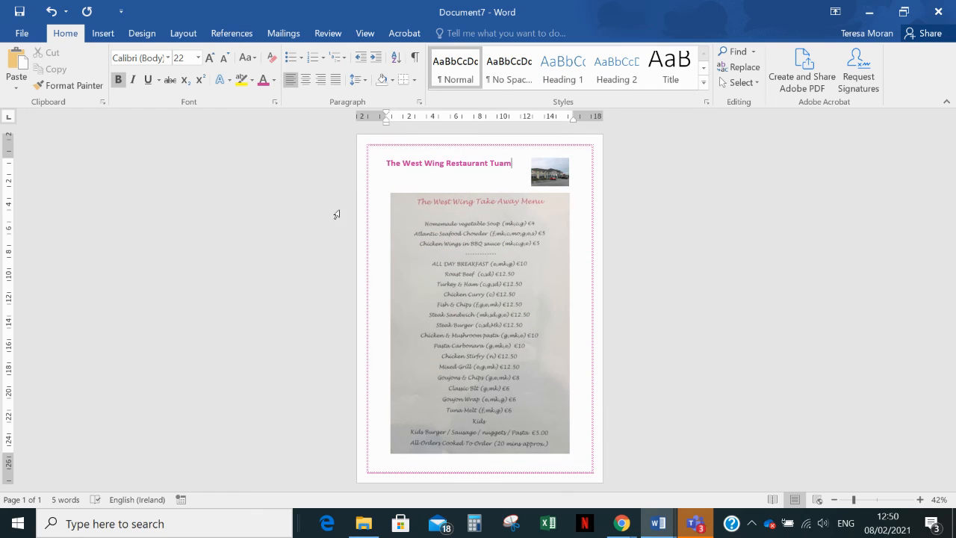
Change the page border to the widely spaced thin-thick-thin triple line at 3 pt and apply it to the whole document.
{"action": "left_click", "coordinate": [364, 33]}
{"action": "left_click", "coordinate": [260, 61]}
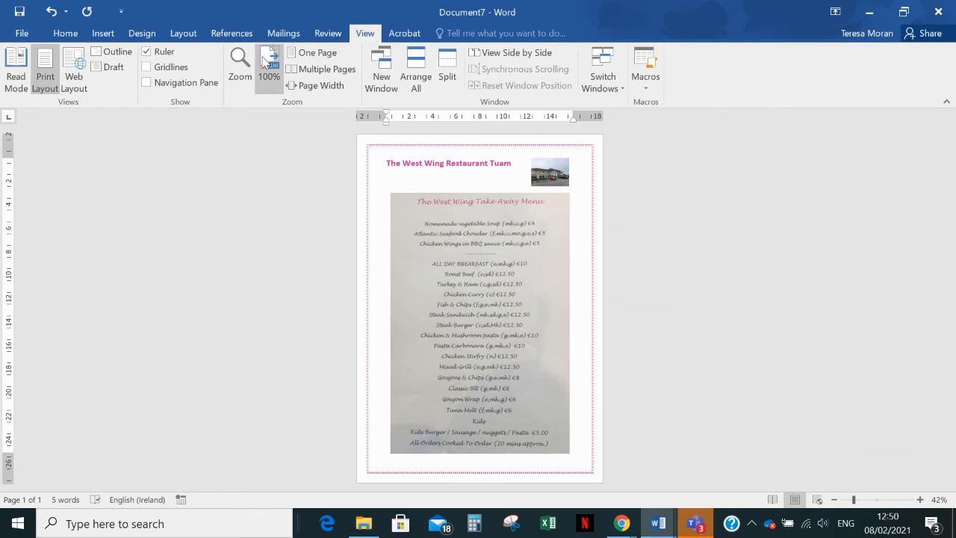
{"action": "scroll", "coordinate": [259, 229], "scroll_direction": "up", "scroll_amount": 1}
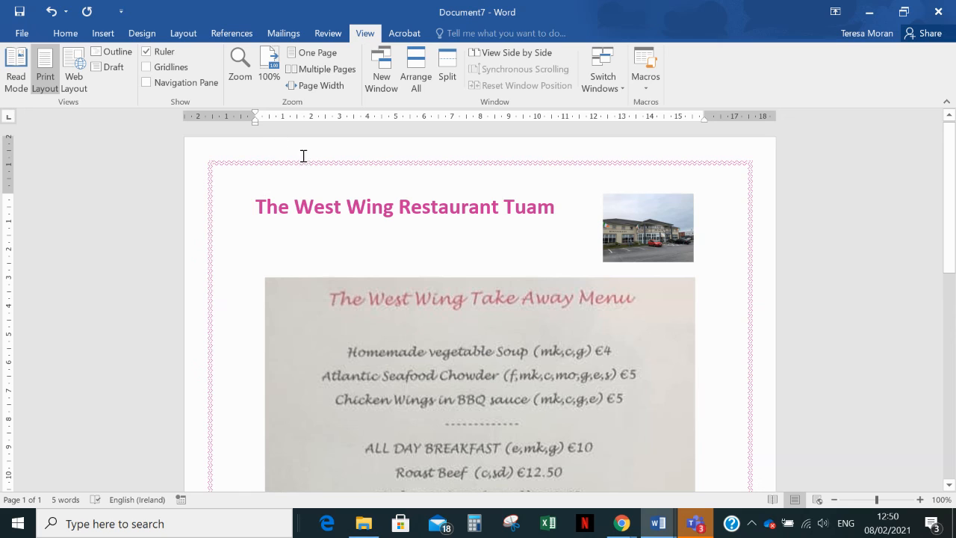
{"action": "left_click", "coordinate": [65, 32]}
{"action": "left_click", "coordinate": [416, 81]}
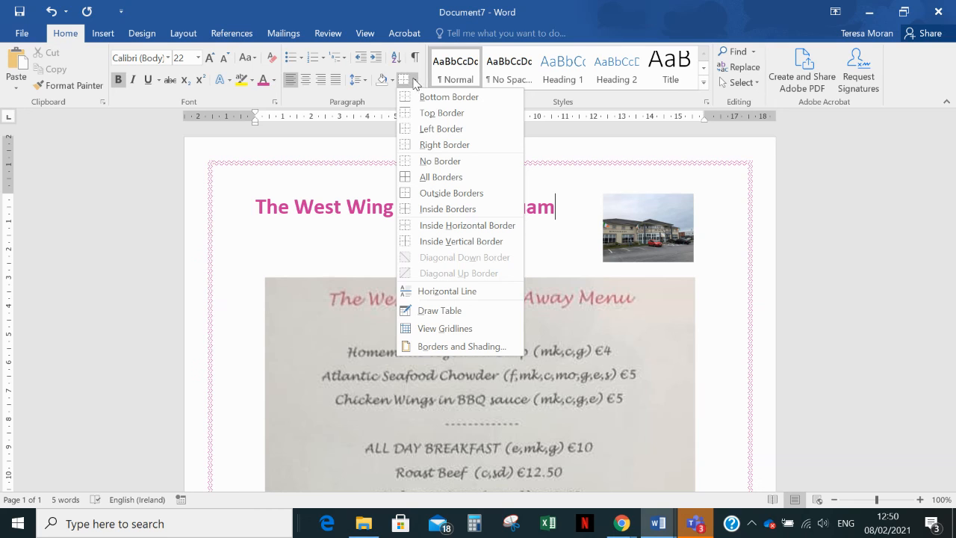
{"action": "left_click", "coordinate": [416, 347]}
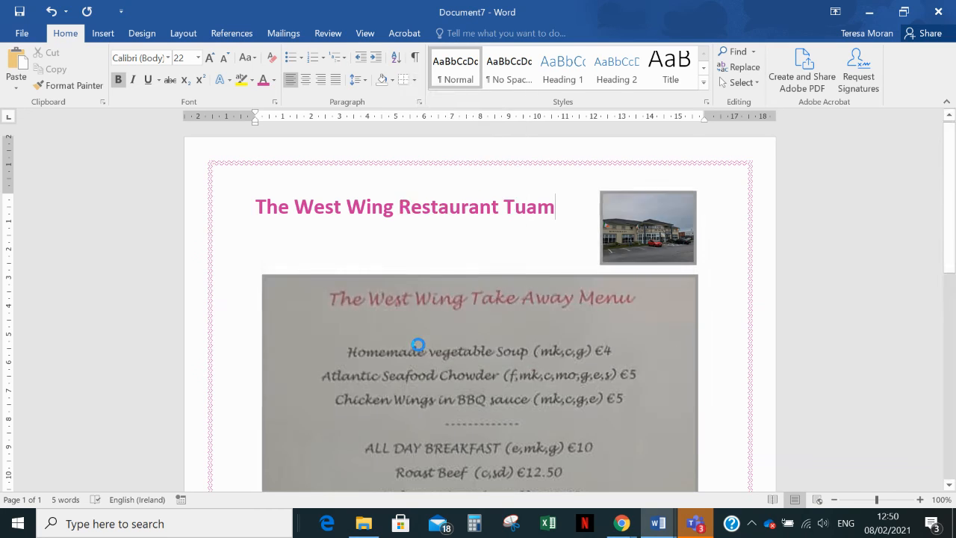
{"action": "left_click", "coordinate": [345, 119]}
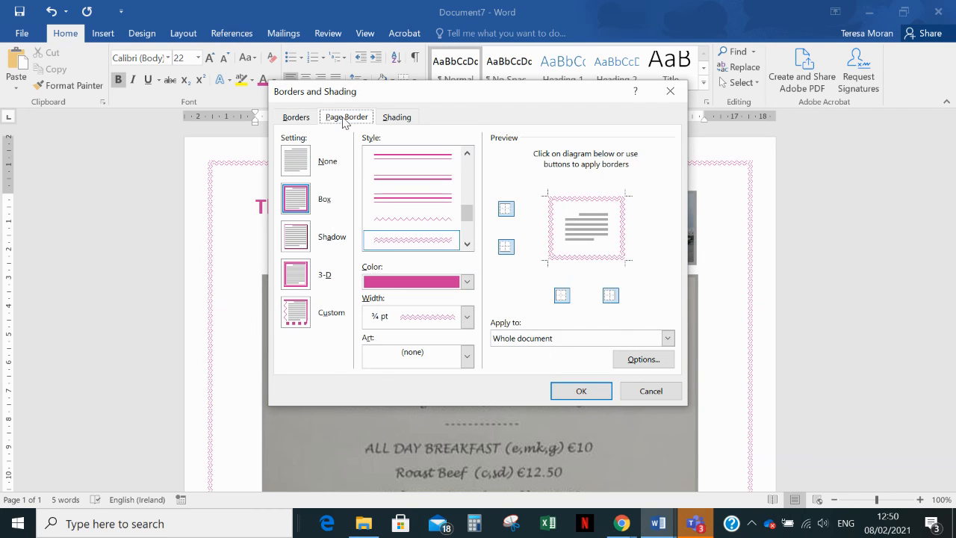
{"action": "left_click", "coordinate": [409, 203]}
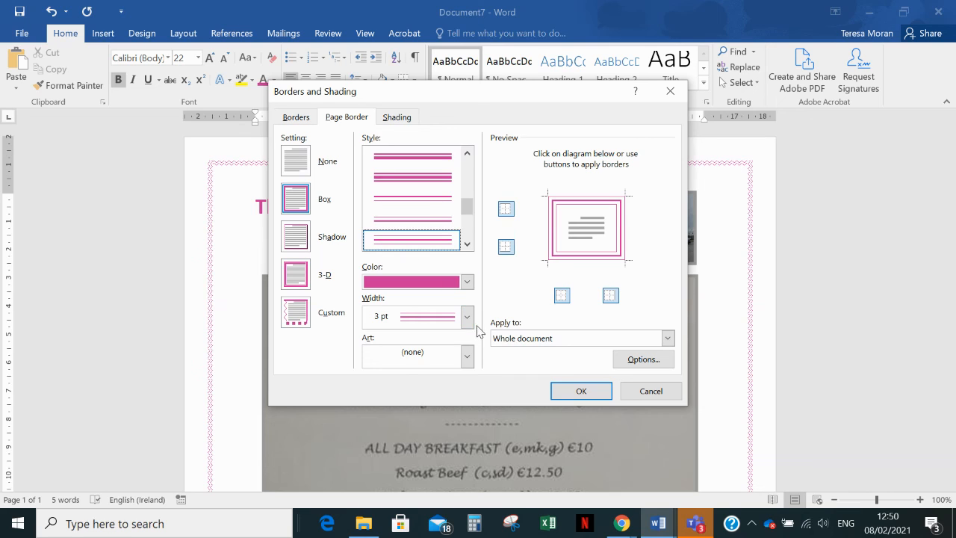
{"action": "left_click", "coordinate": [569, 394]}
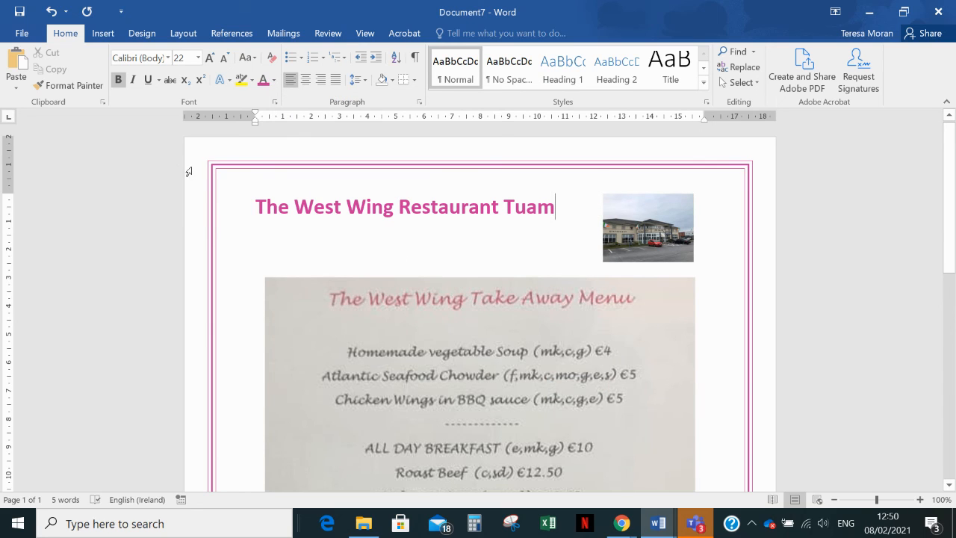
Examine the new page border and the menu picture's rotation handle at 100% and with the whole page in view.
{"action": "scroll", "coordinate": [188, 193], "scroll_direction": "down", "scroll_amount": 4}
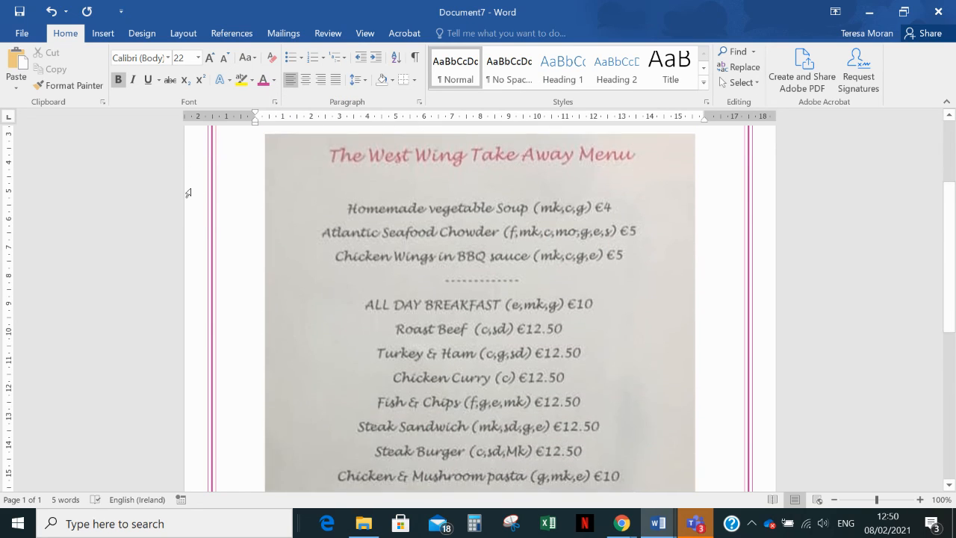
{"action": "scroll", "coordinate": [188, 192], "scroll_direction": "down", "scroll_amount": 2}
{"action": "left_click", "coordinate": [366, 34]}
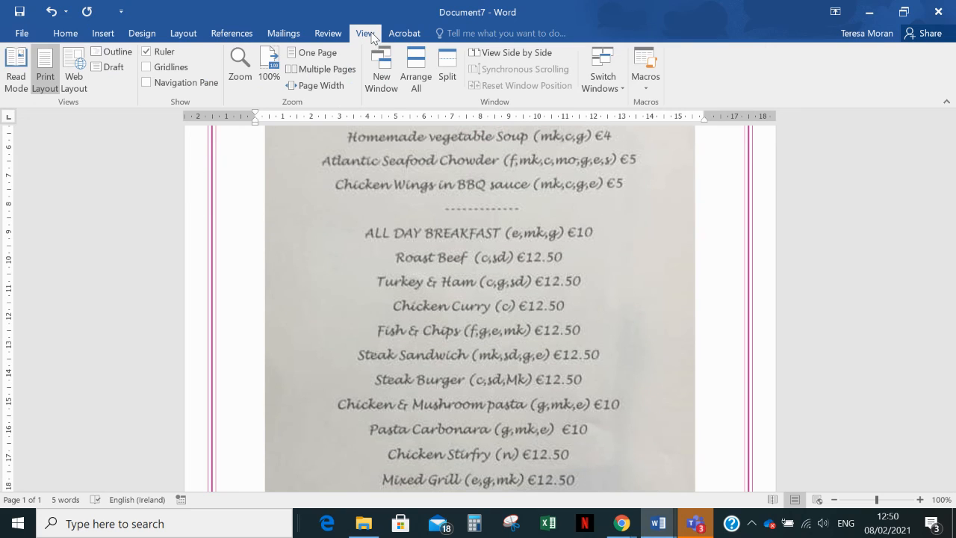
{"action": "left_click", "coordinate": [299, 56]}
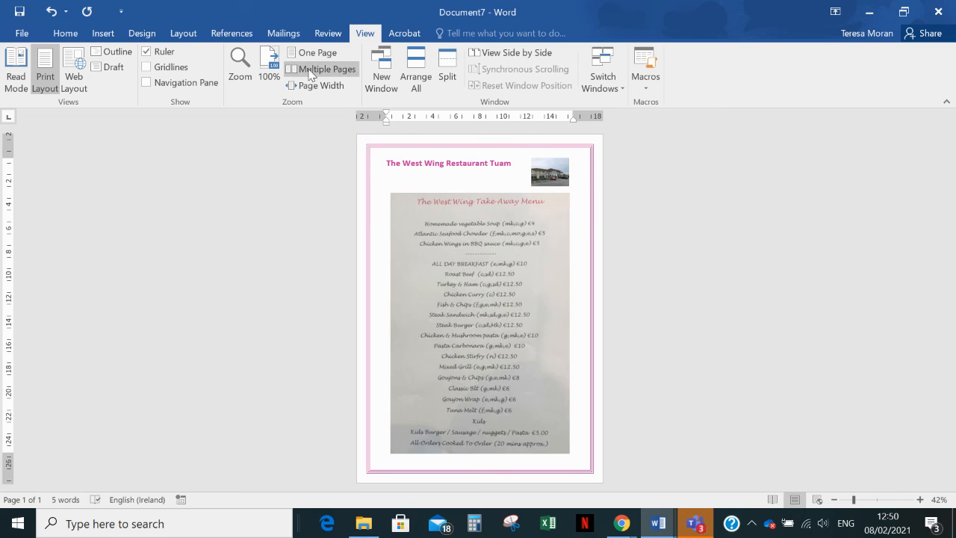
{"action": "left_click", "coordinate": [270, 67]}
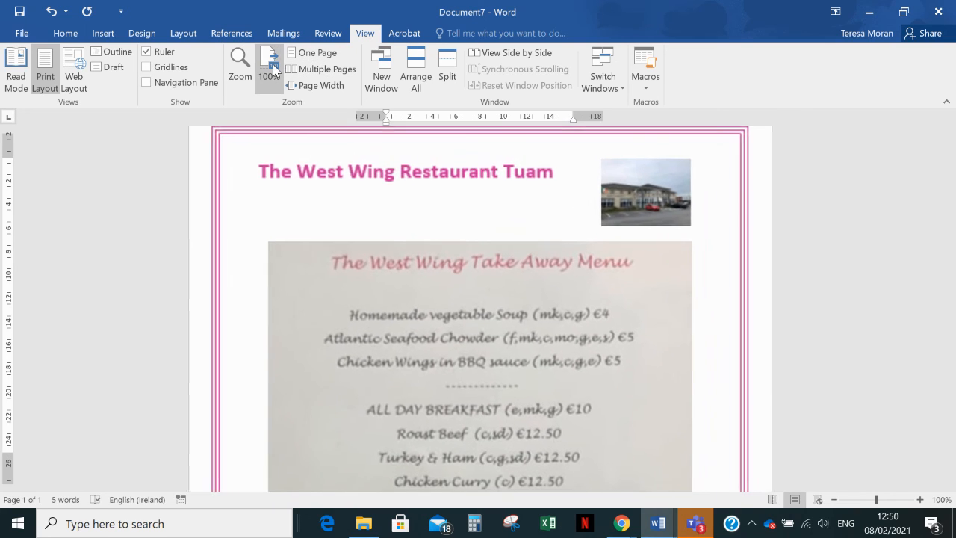
{"action": "left_click", "coordinate": [484, 290]}
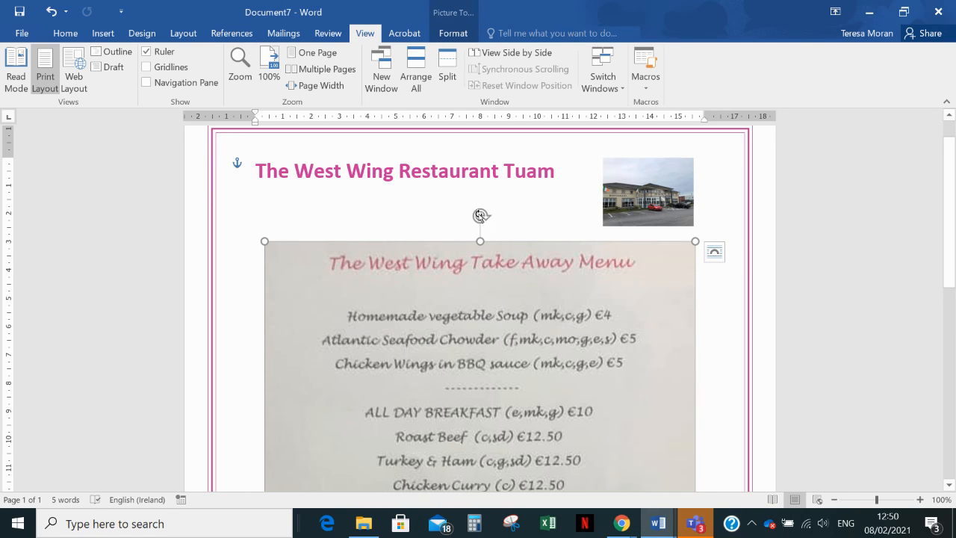
{"action": "mouse_move", "coordinate": [480, 216]}
{"action": "left_mouse_down"}
{"action": "mouse_move", "coordinate": [498, 217]}
{"action": "mouse_move", "coordinate": [451, 212]}
{"action": "mouse_move", "coordinate": [466, 215]}
{"action": "left_mouse_up"}
{"action": "scroll", "coordinate": [367, 228], "scroll_direction": "down", "scroll_amount": 3}
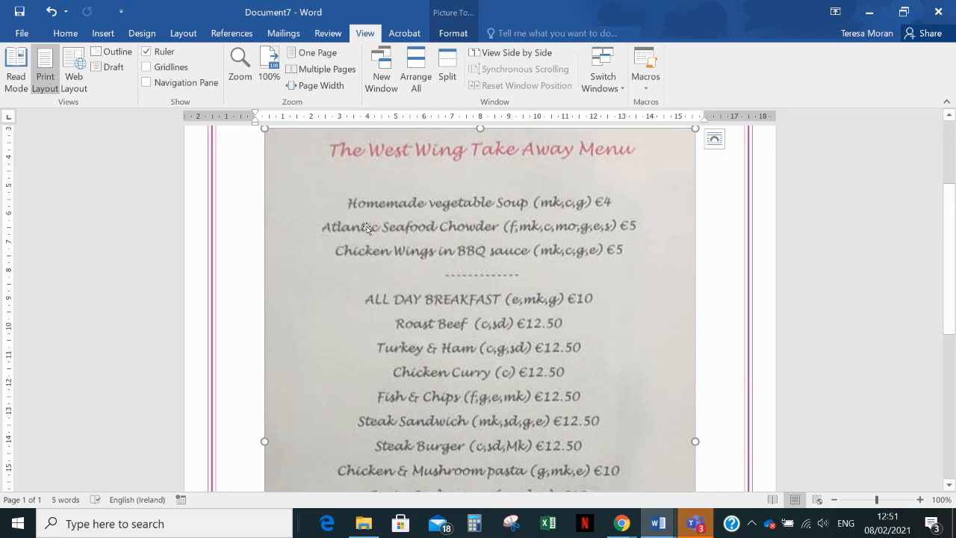
{"action": "left_click", "coordinate": [323, 56]}
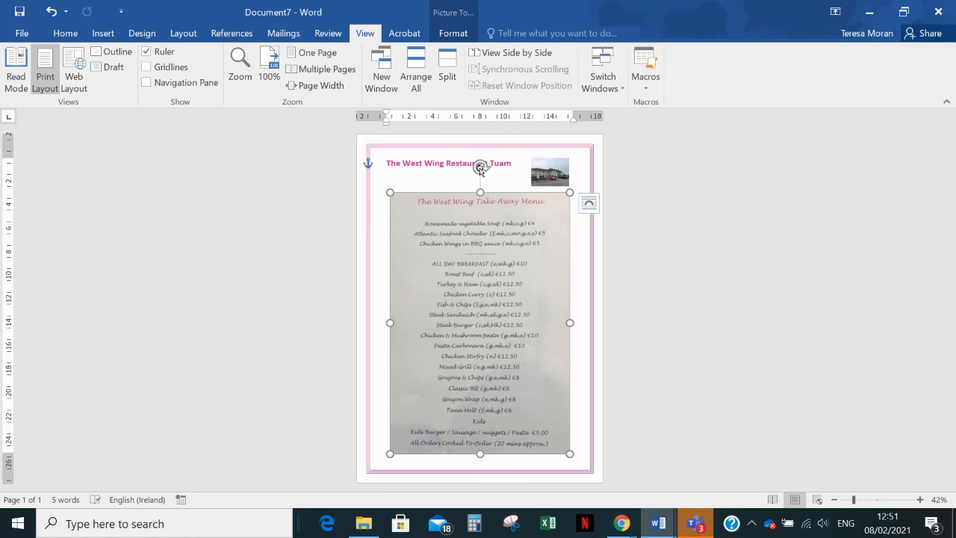
{"action": "left_click_drag", "start_coordinate": [480, 168], "coordinate": [484, 174]}
{"action": "triple_click", "coordinate": [306, 249]}
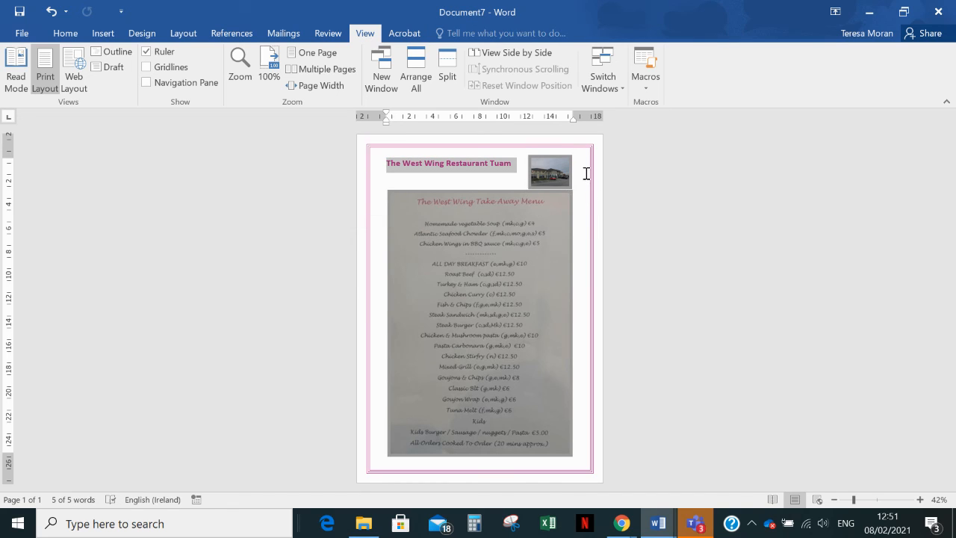
{"action": "left_click", "coordinate": [586, 173]}
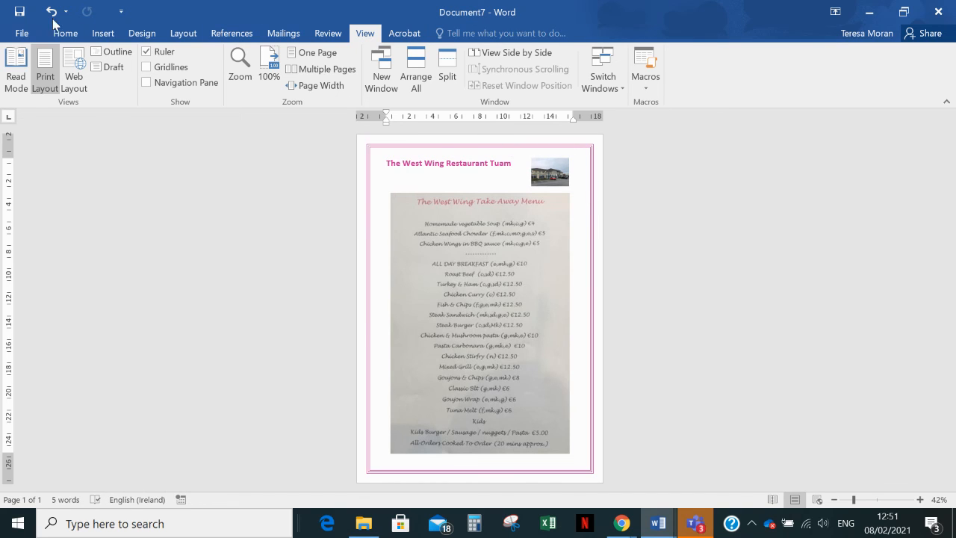
Start saving the document to Documents on this PC, creating and opening a new folder there named VTOS1C.
{"action": "left_click", "coordinate": [21, 33]}
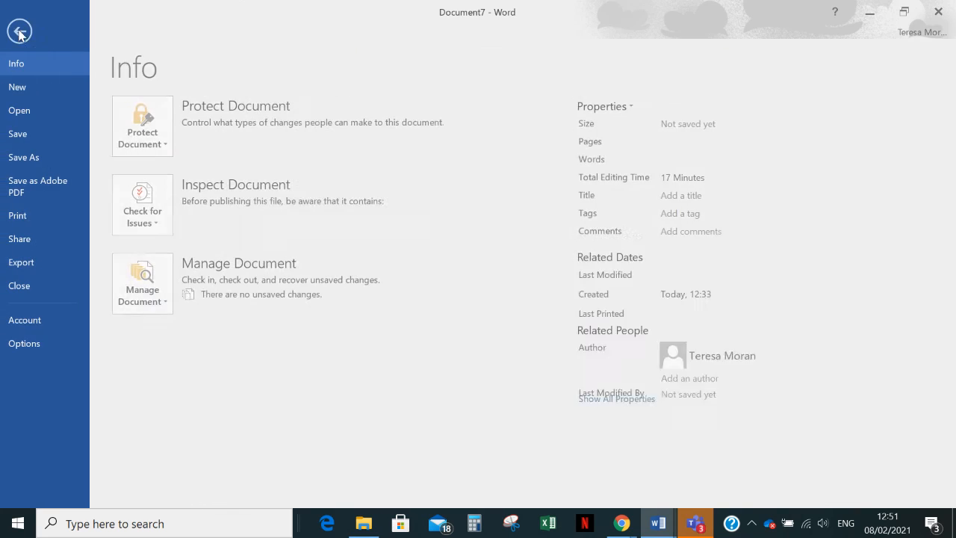
{"action": "left_click", "coordinate": [29, 157]}
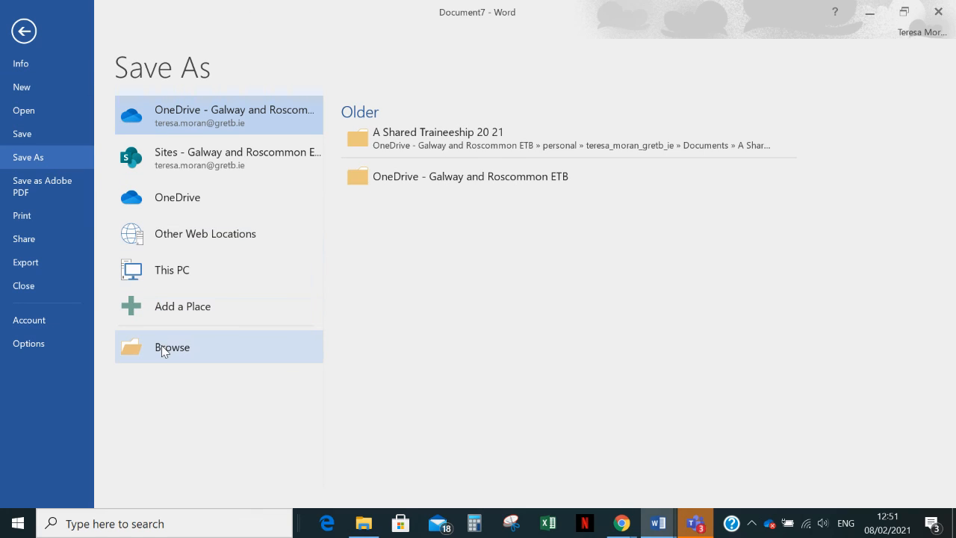
{"action": "left_click", "coordinate": [166, 350]}
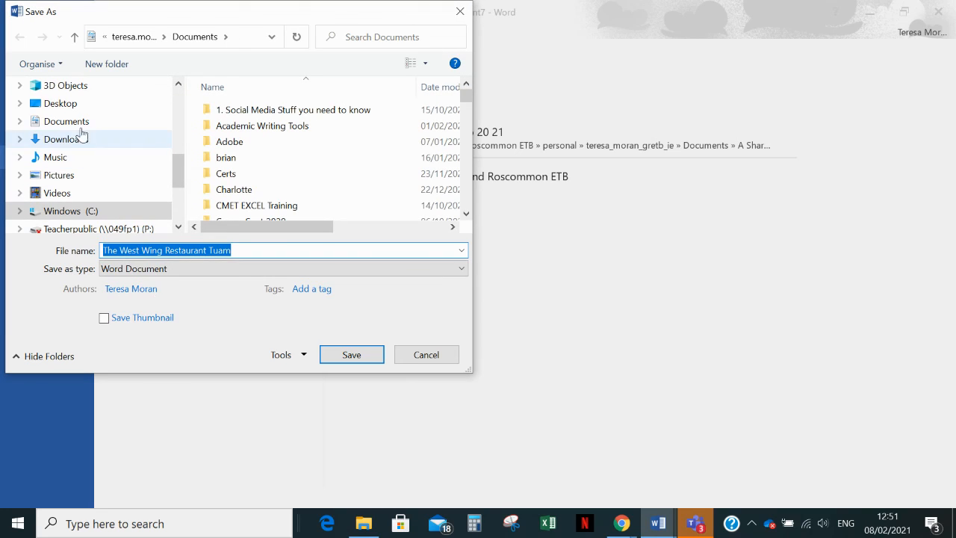
{"action": "left_click", "coordinate": [76, 123]}
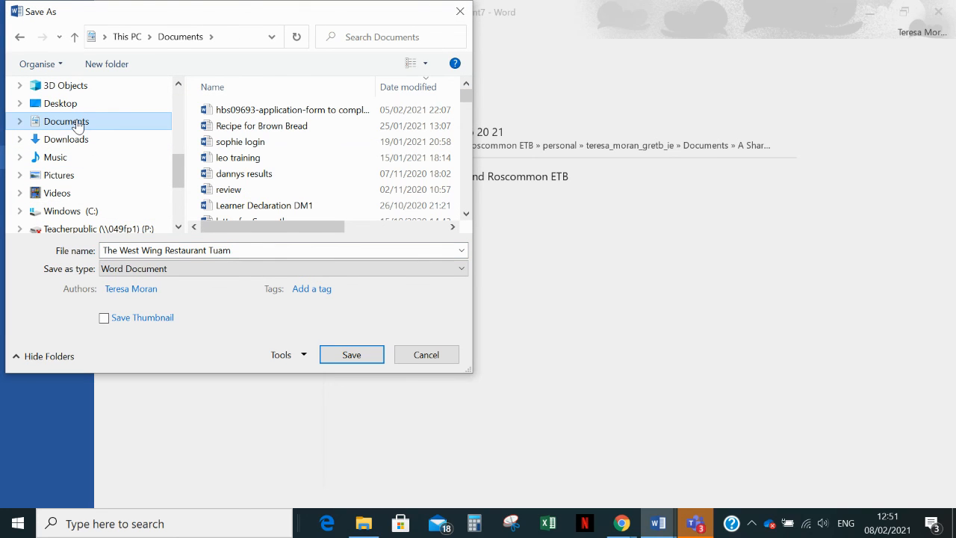
{"action": "left_click", "coordinate": [105, 64]}
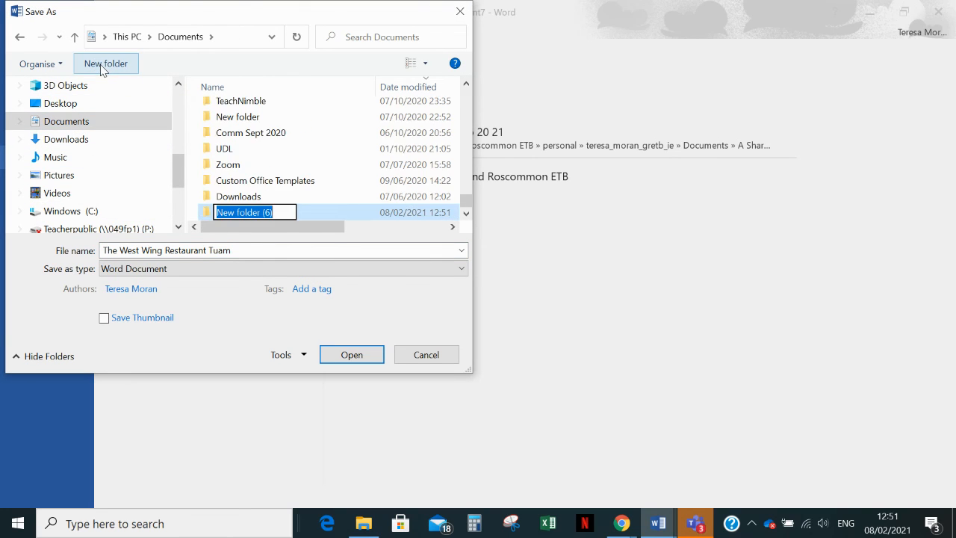
{"action": "type", "text": "VTOS"}
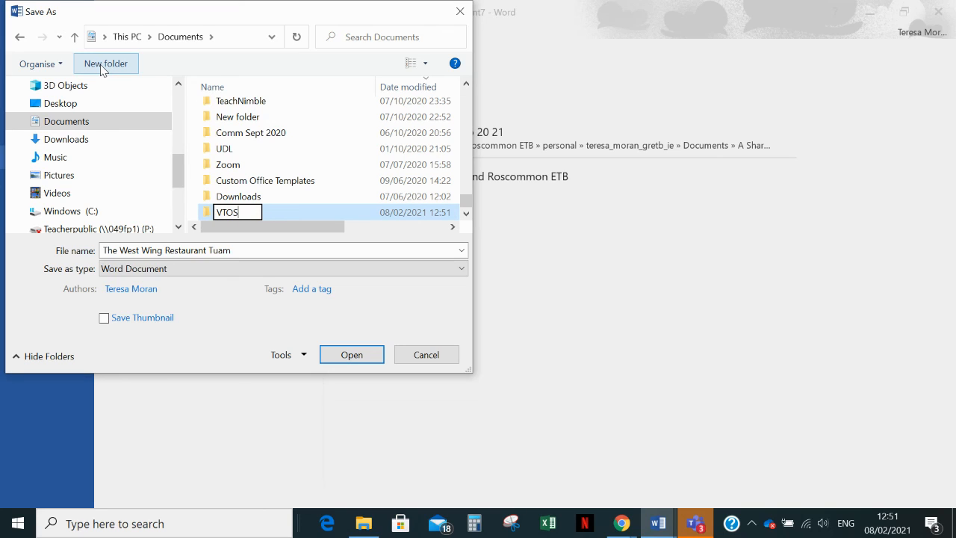
{"action": "type", "text": "1C"}
{"action": "key", "text": "Return"}
{"action": "key", "text": "Return"}
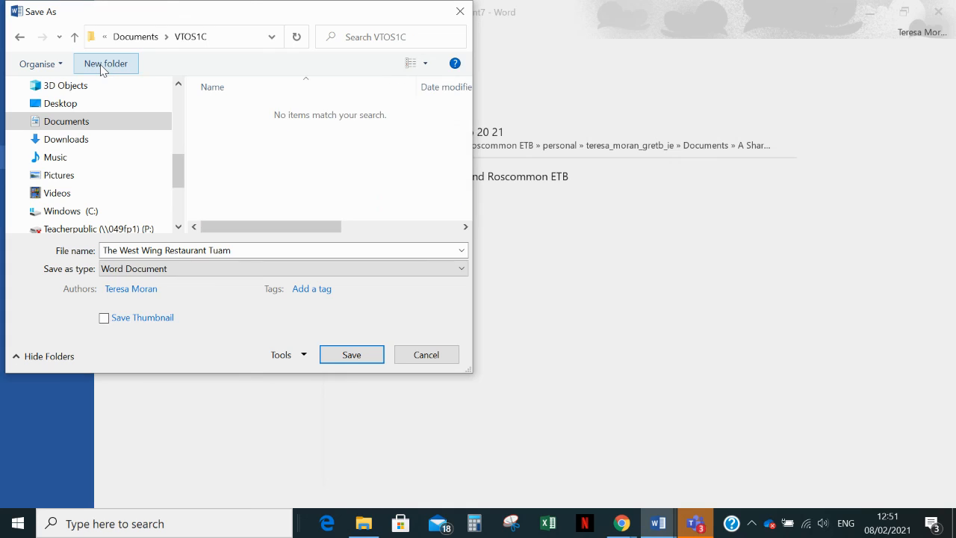
Save the document in the VTOS1C folder as "Menu The West Wing Restaurant Tuam", in Word Document format.
{"action": "left_click", "coordinate": [103, 252]}
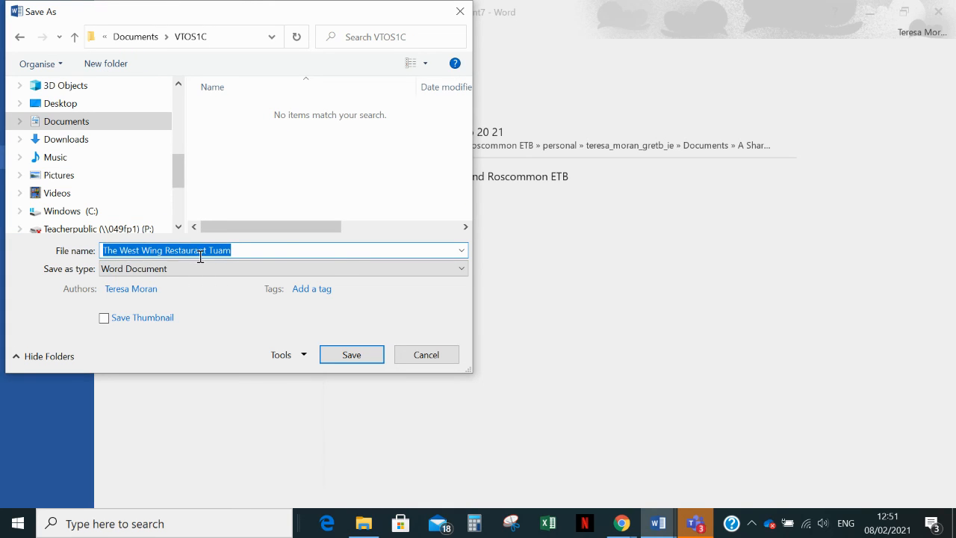
{"action": "key", "text": "Left"}
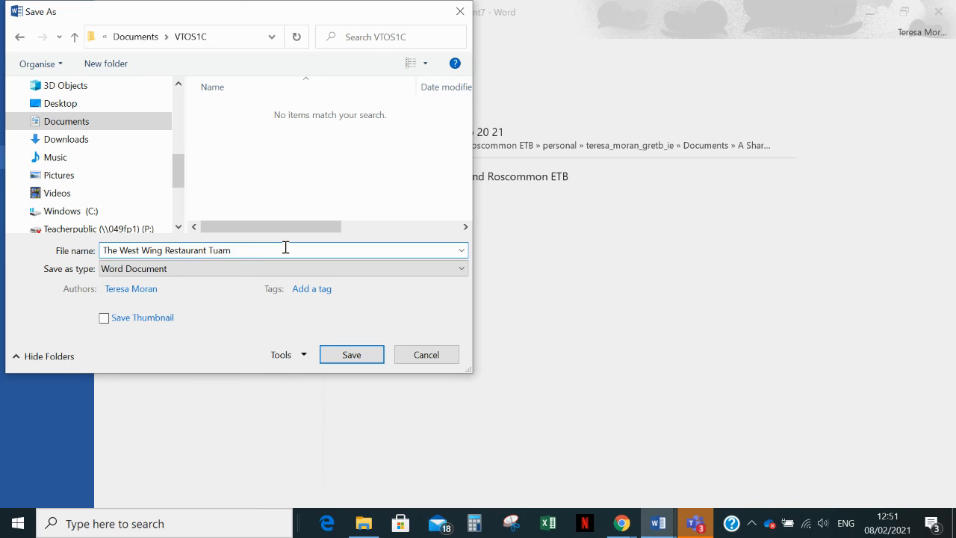
{"action": "type", "text": "Menu"}
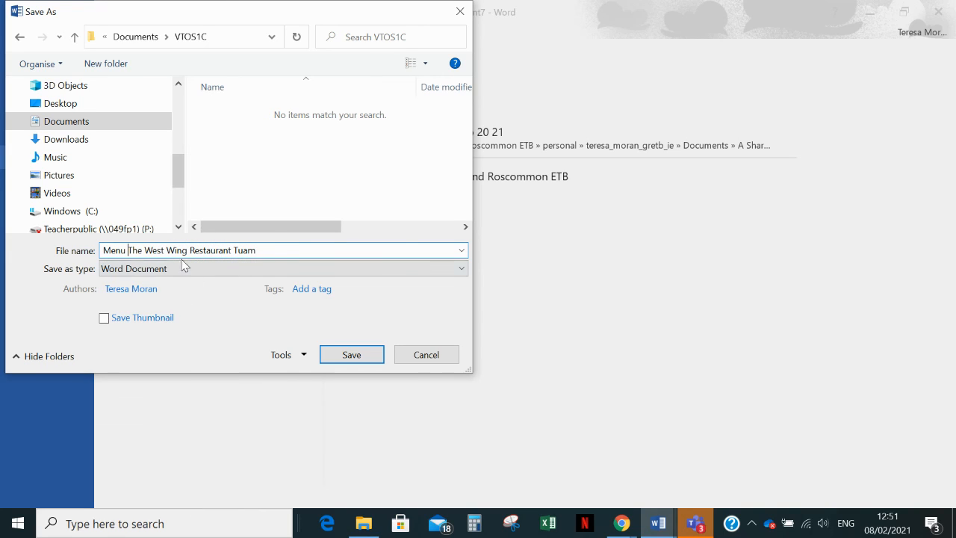
{"action": "left_click", "coordinate": [463, 269]}
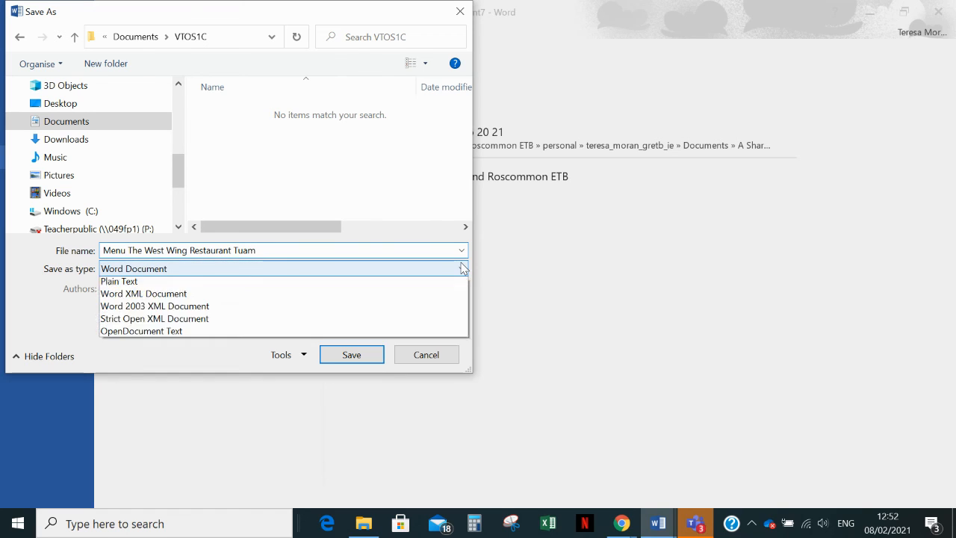
{"action": "left_click", "coordinate": [211, 281]}
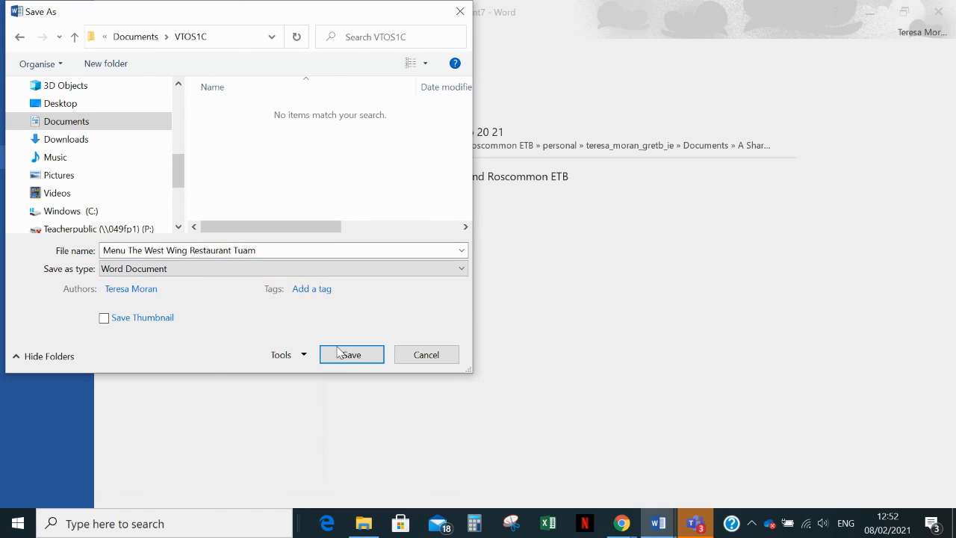
{"action": "left_click", "coordinate": [340, 354]}
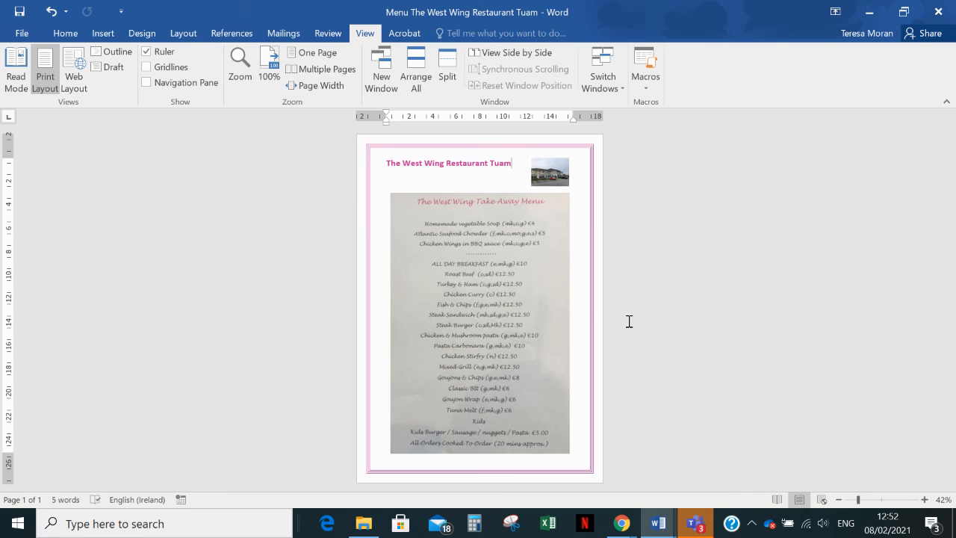
Switch to Chrome with The West Wing Restaurant's Facebook page.
{"action": "left_click", "coordinate": [621, 523]}
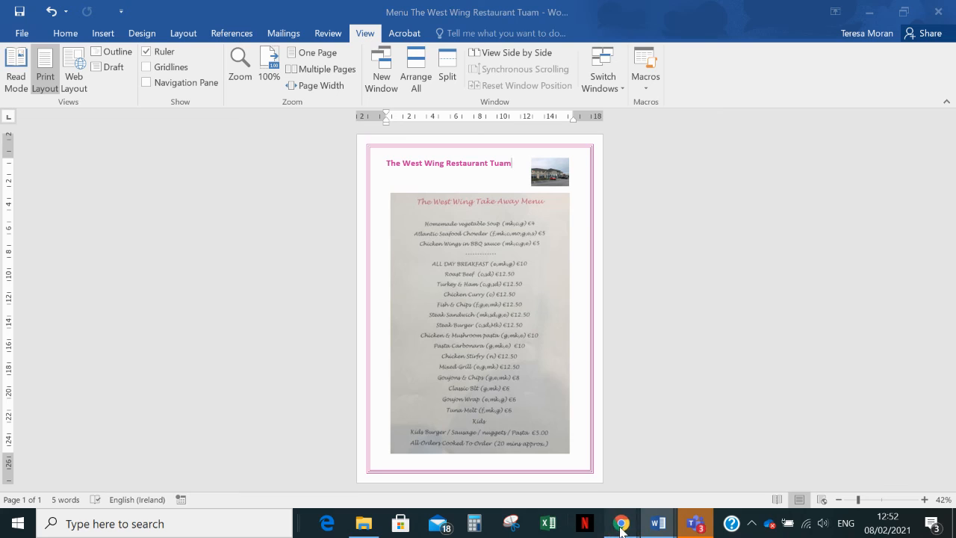
{"action": "left_click", "coordinate": [515, 457]}
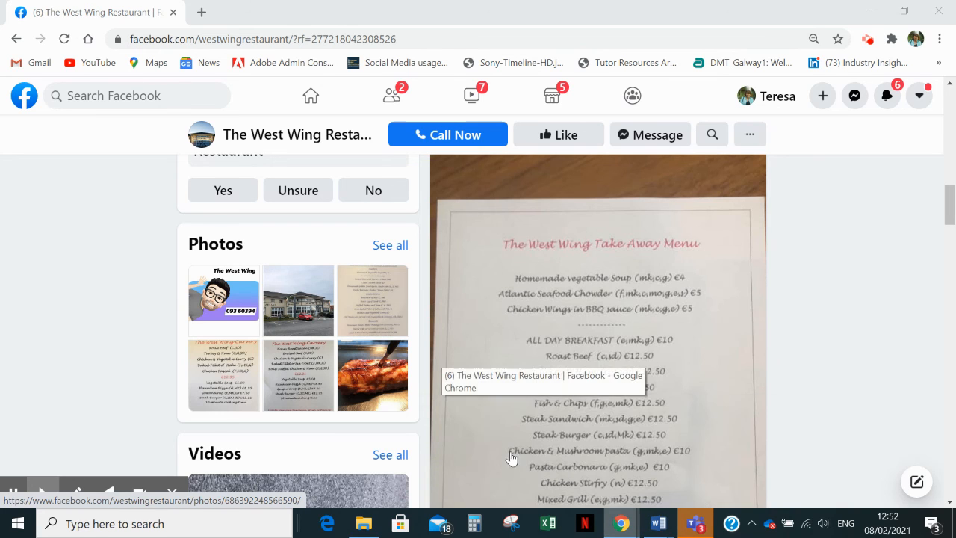